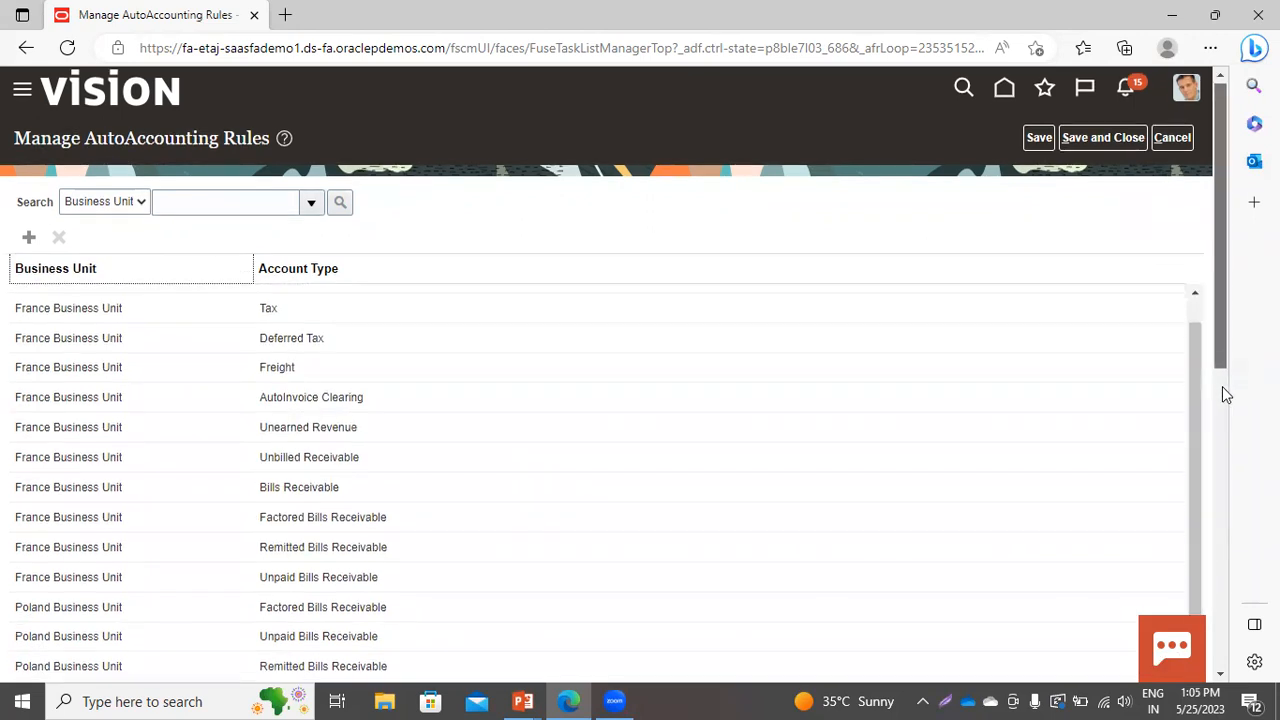
Step: Browse the AutoAccounting rules list and filter it by US1 Business Unit
scroll(1222, 386, down, 5)
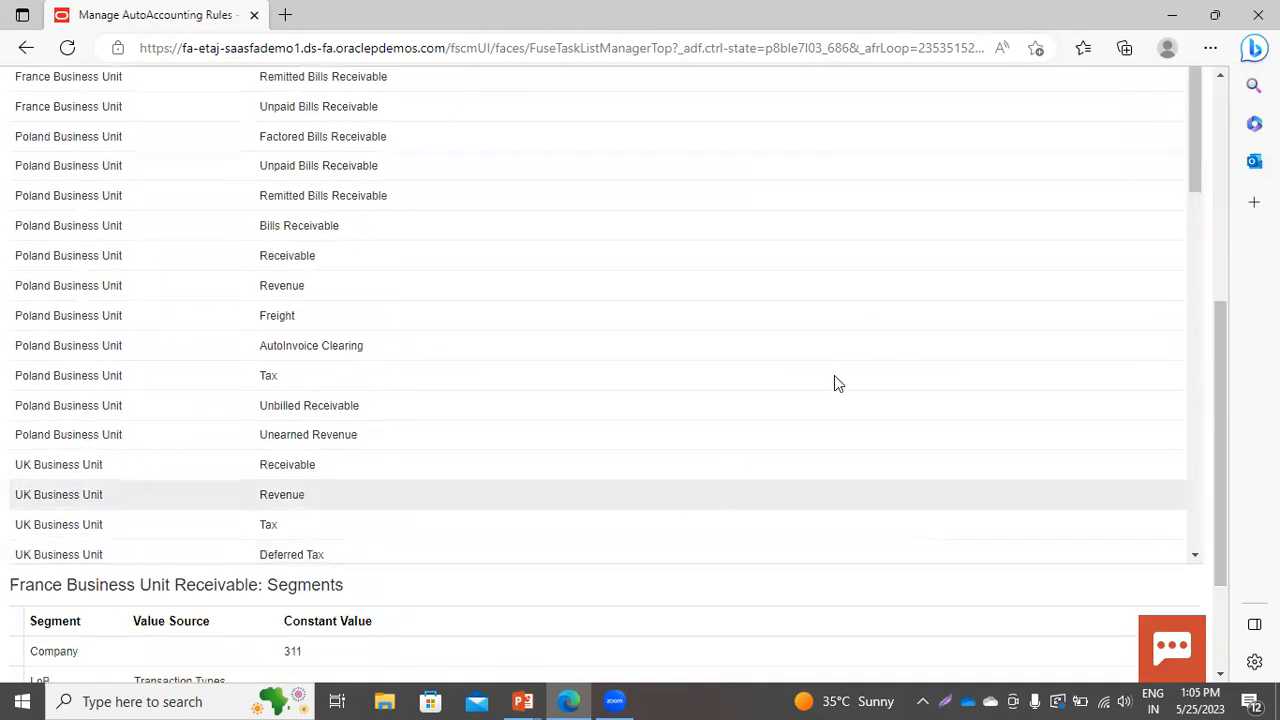
drag(1195, 556, 1195, 560)
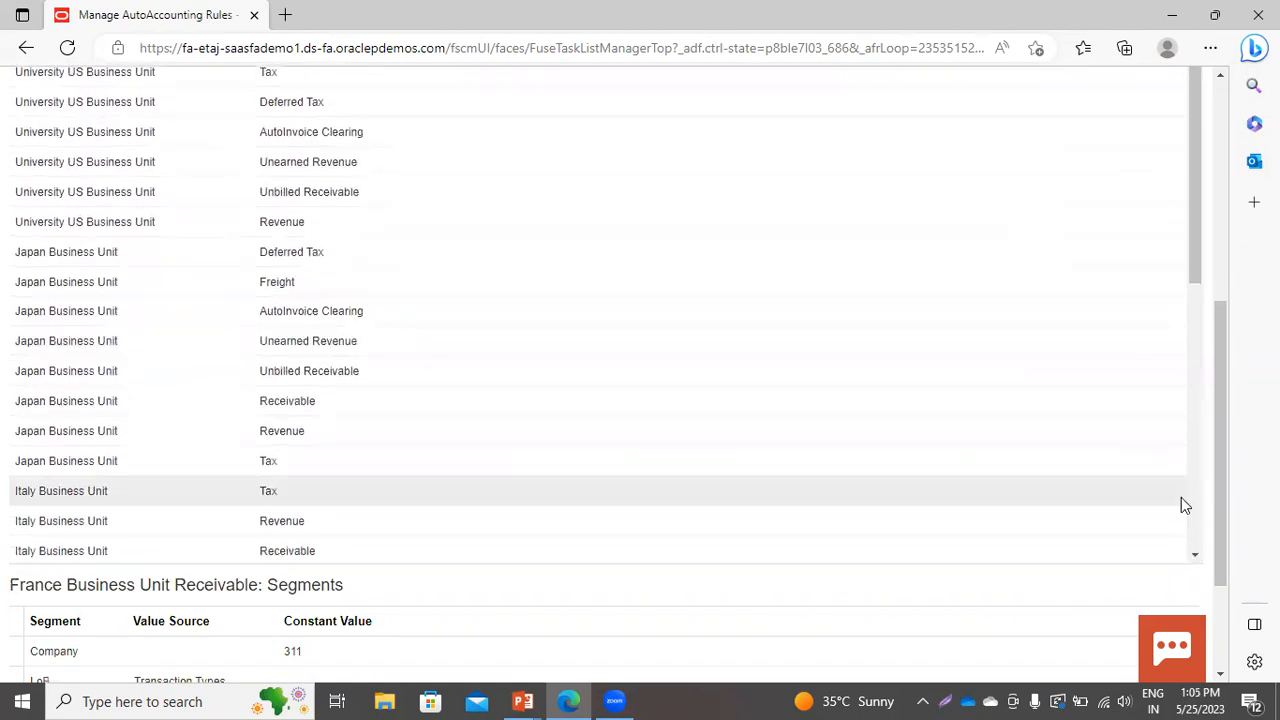
drag(1191, 272, 1240, 590)
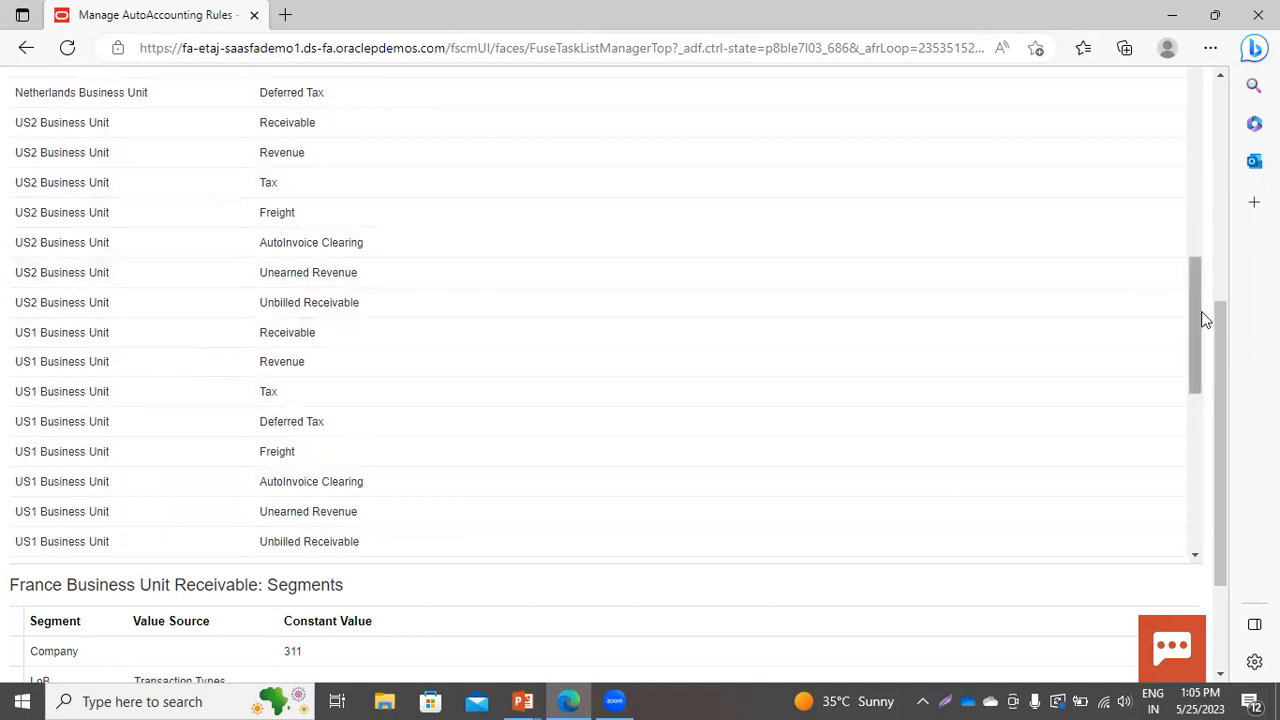
drag(1192, 302, 1154, 101)
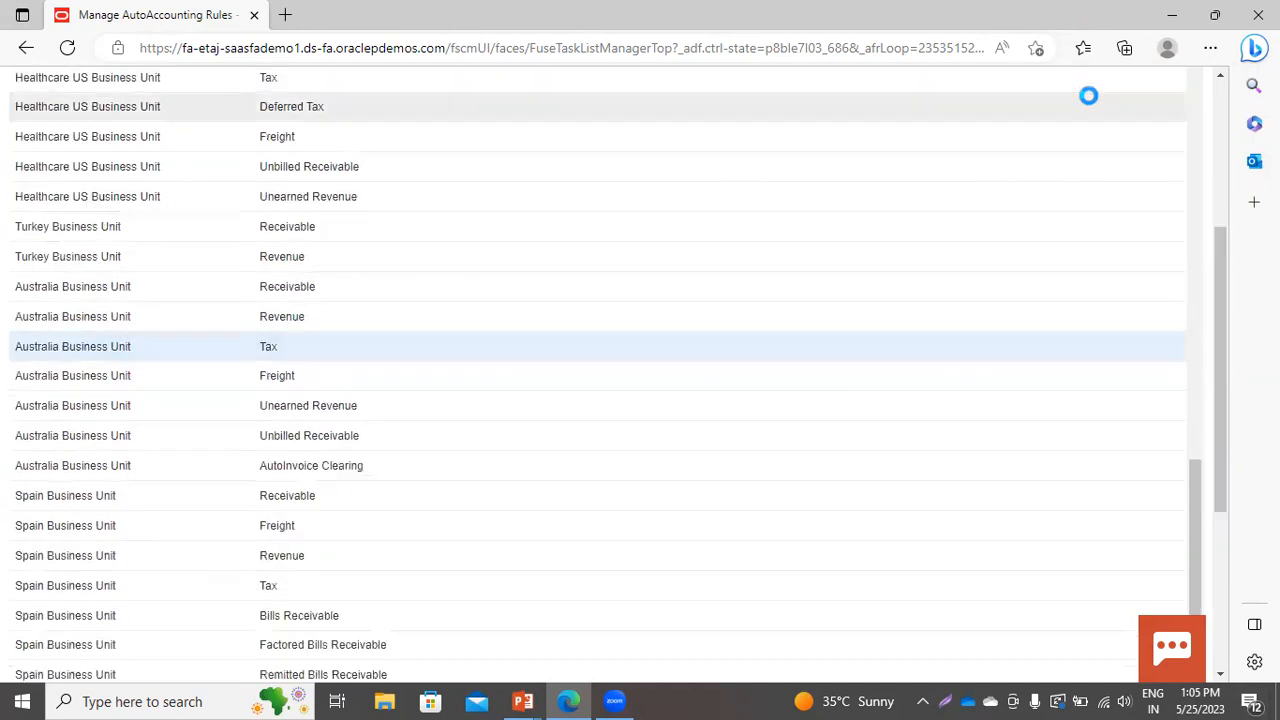
drag(1192, 319, 1209, 64)
drag(1216, 323, 1224, 107)
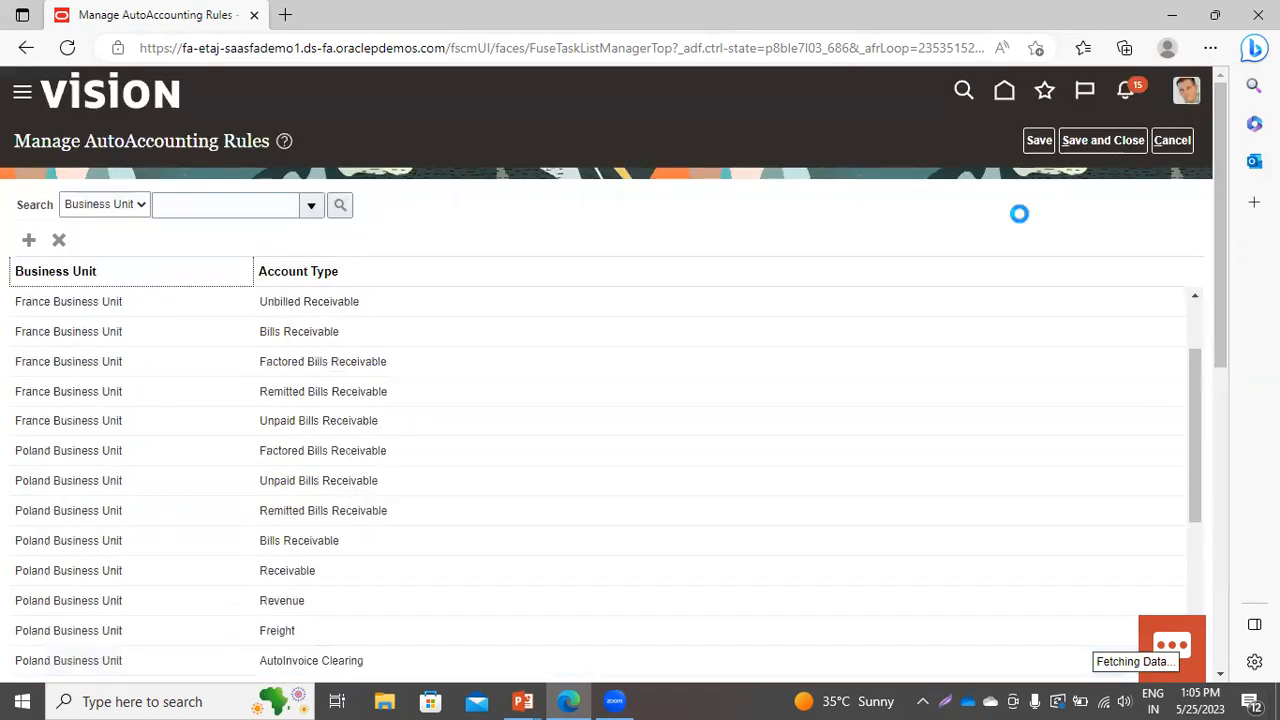
click(313, 204)
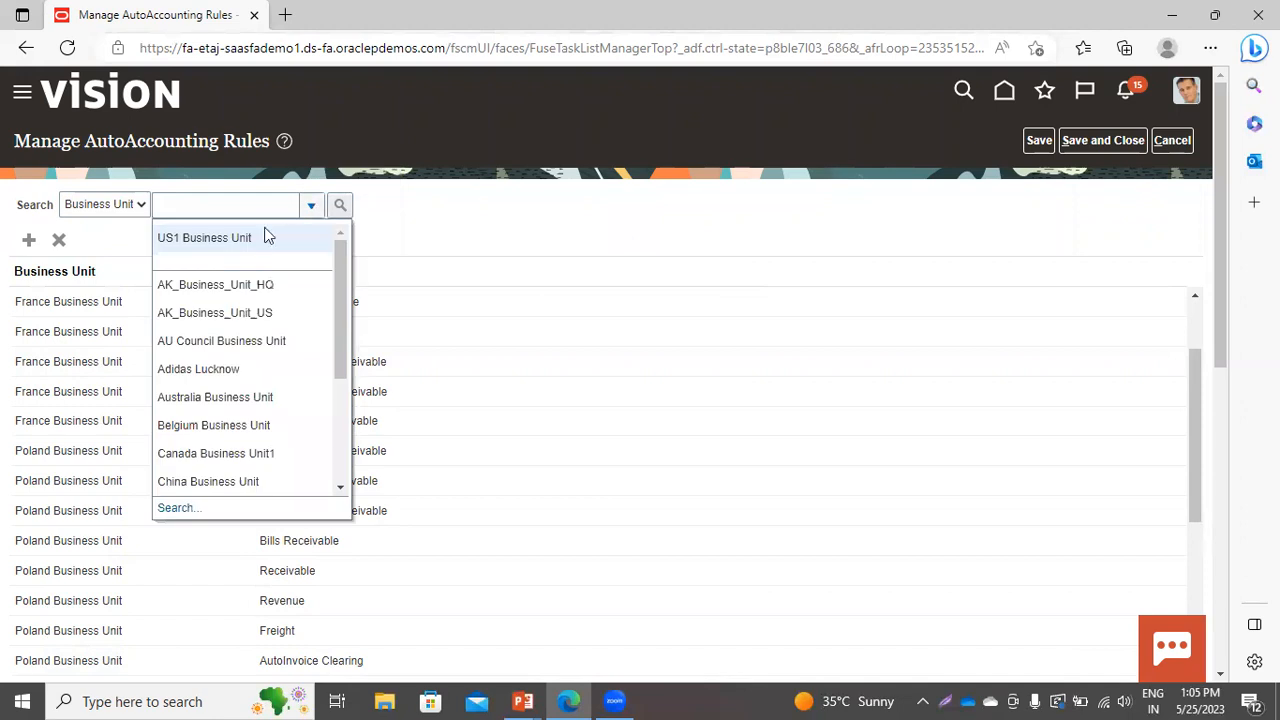
click(221, 237)
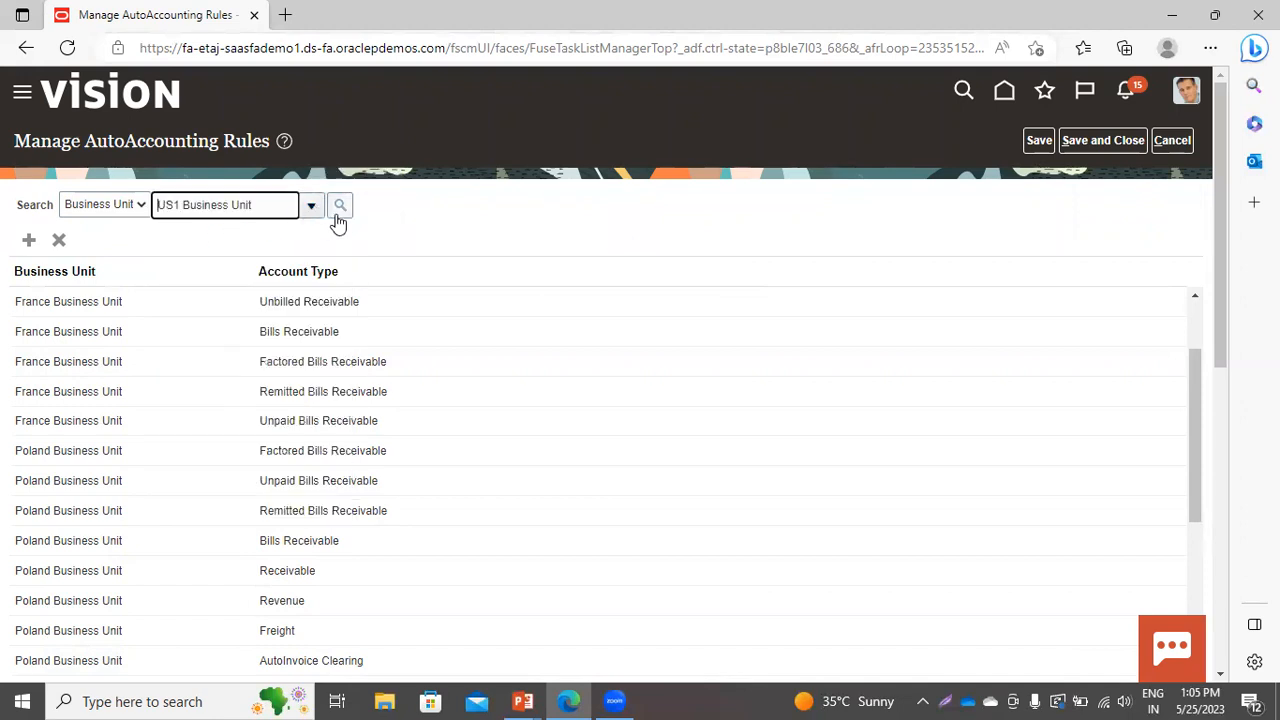
click(340, 206)
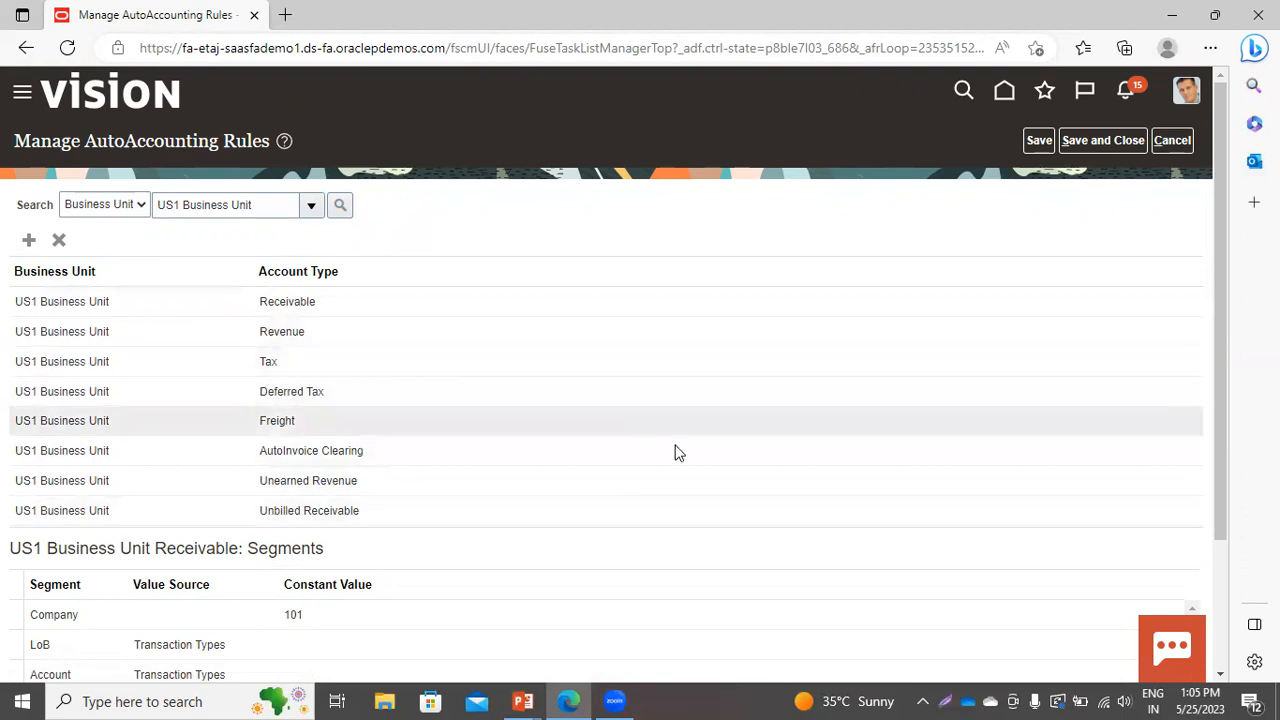
Step: Try to create an AutoAccounting rule for US1 Business Unit with the account type AutoInvoice Clearing
click(29, 243)
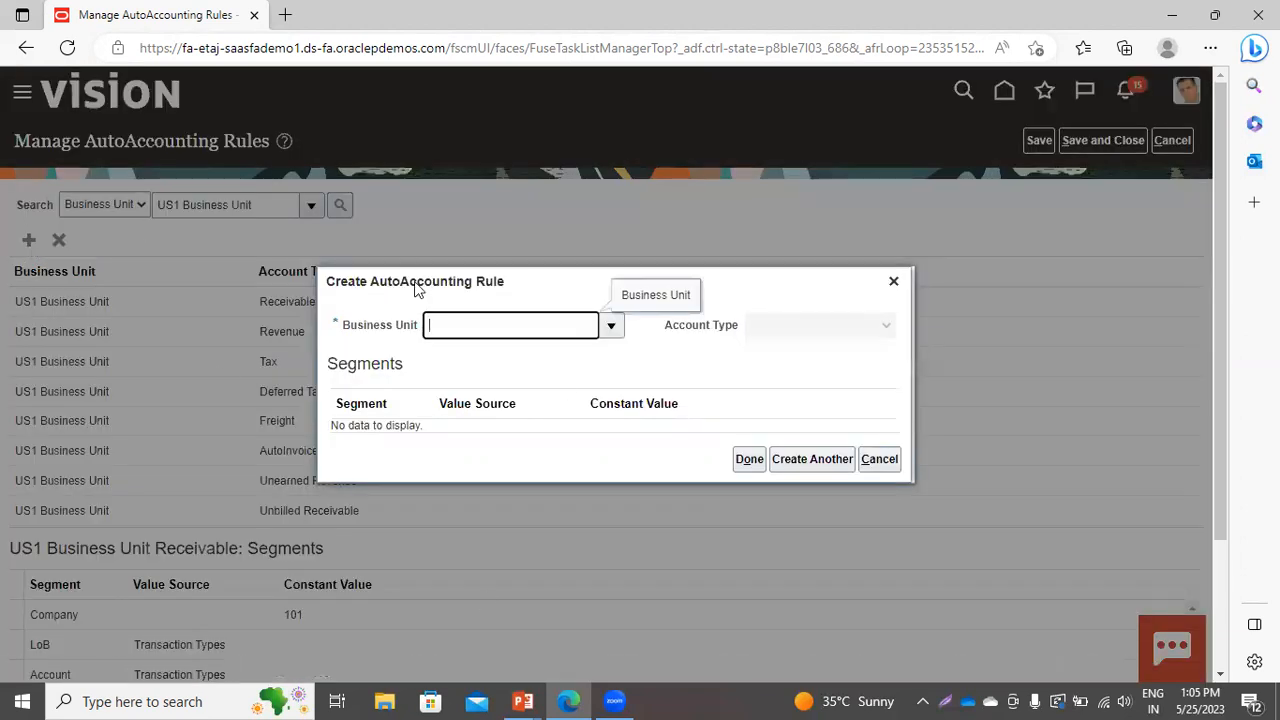
click(613, 330)
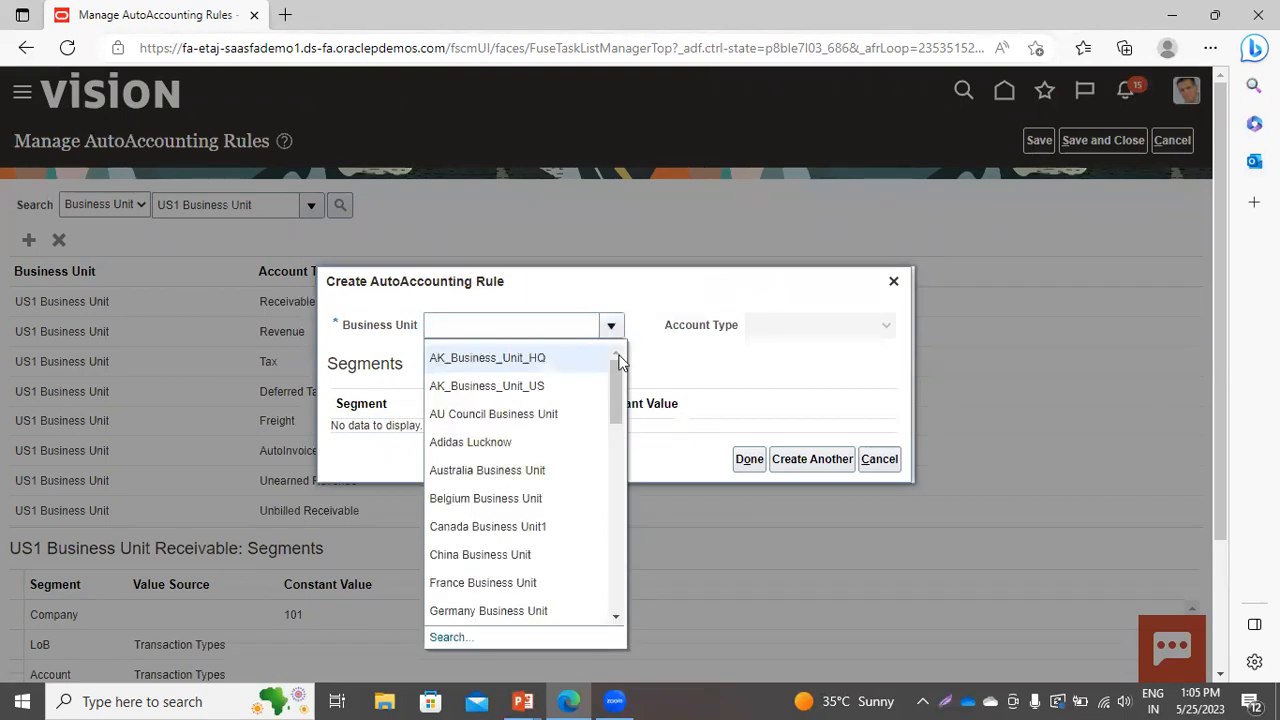
drag(616, 392, 611, 555)
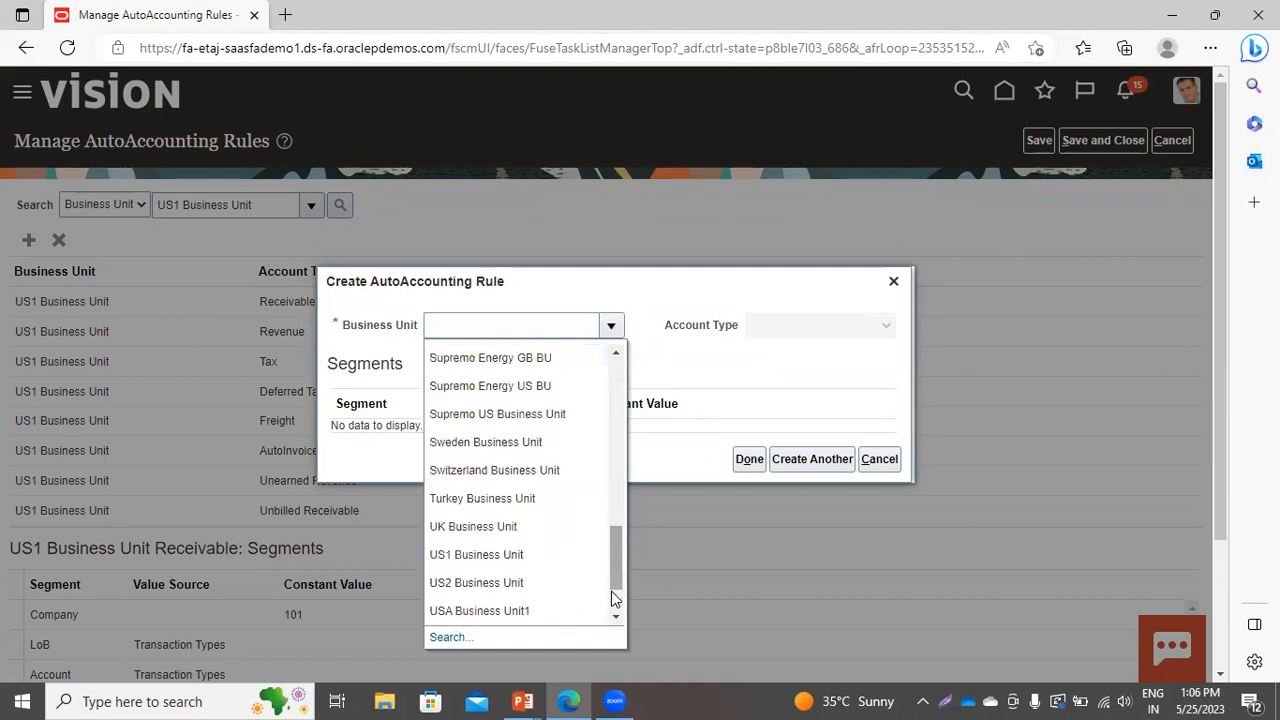
click(523, 551)
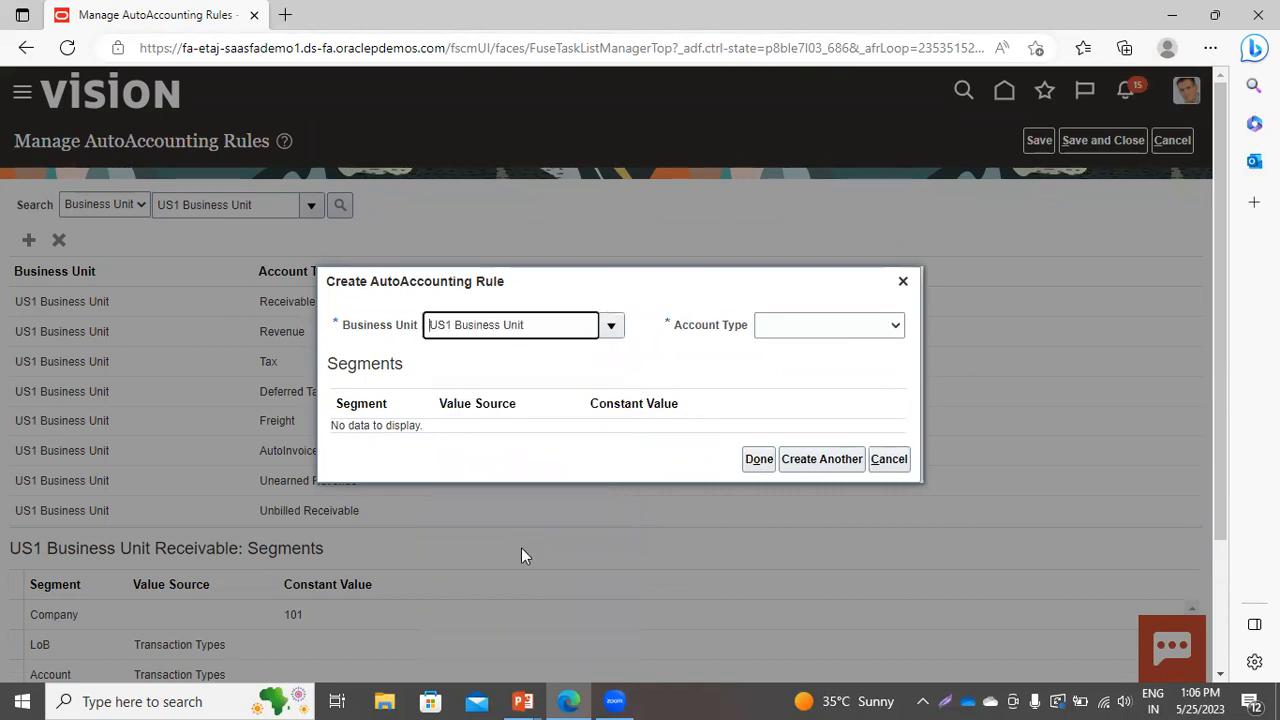
click(799, 326)
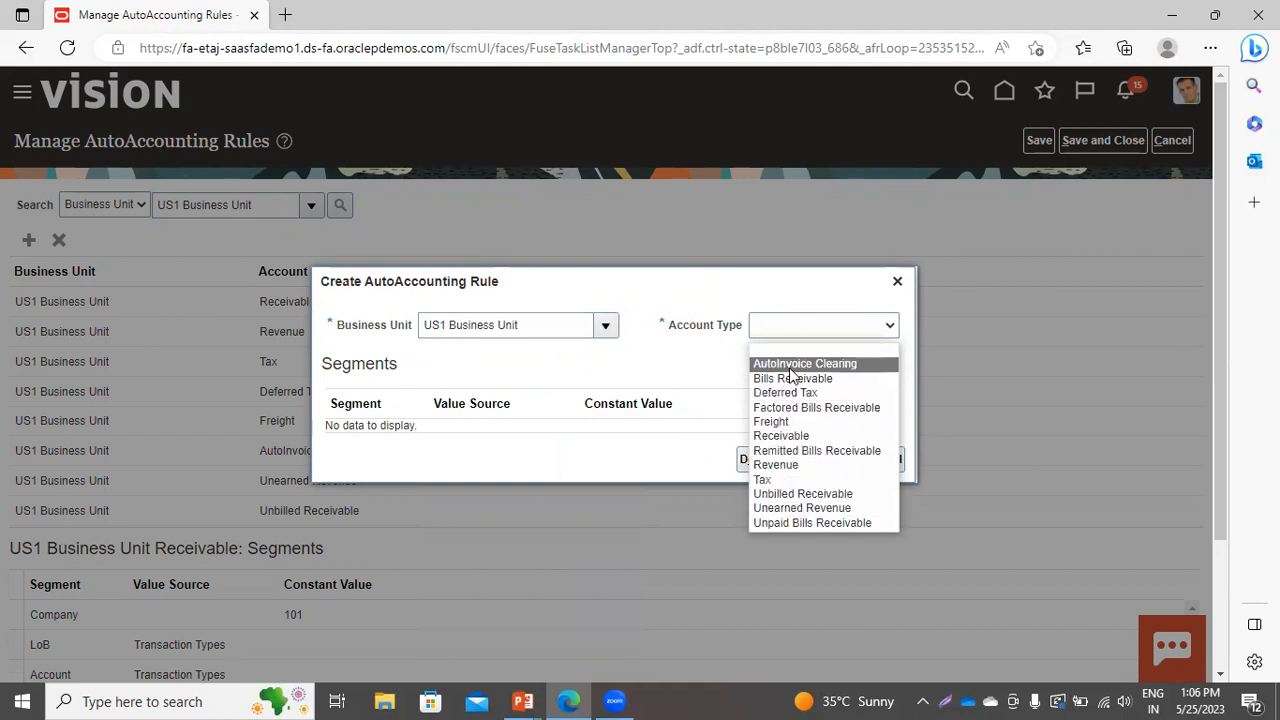
click(792, 366)
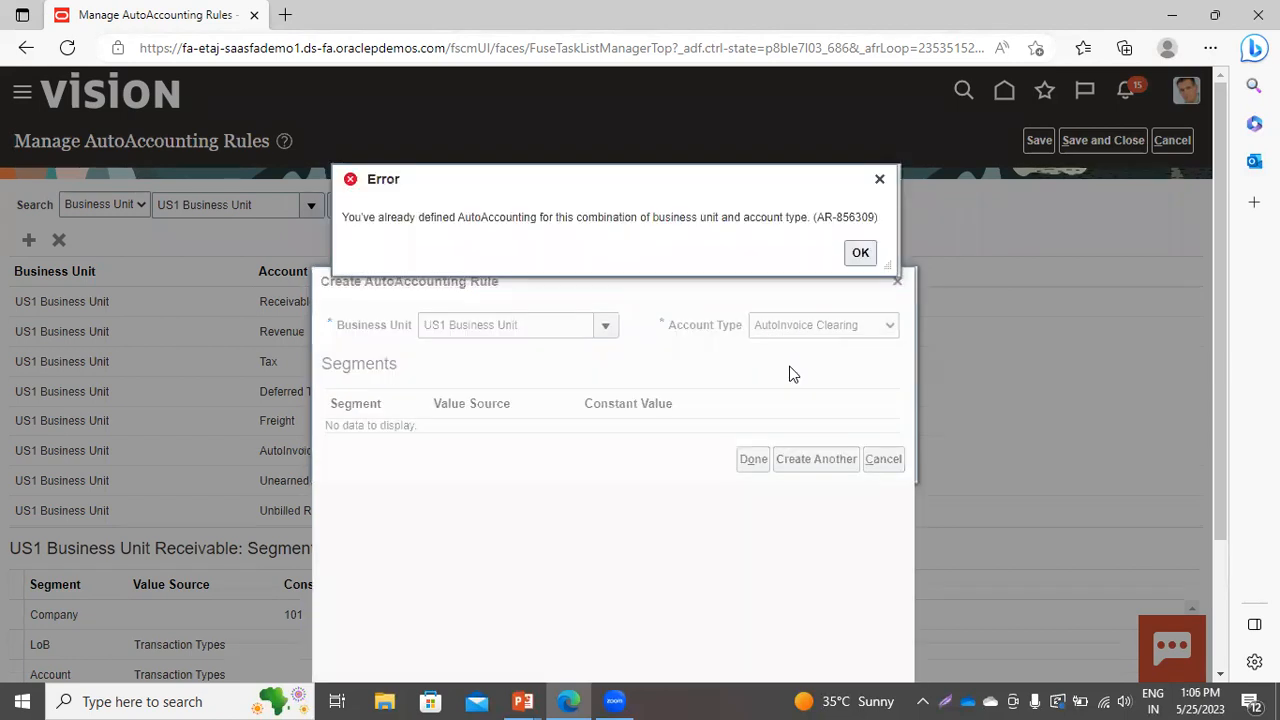
click(879, 180)
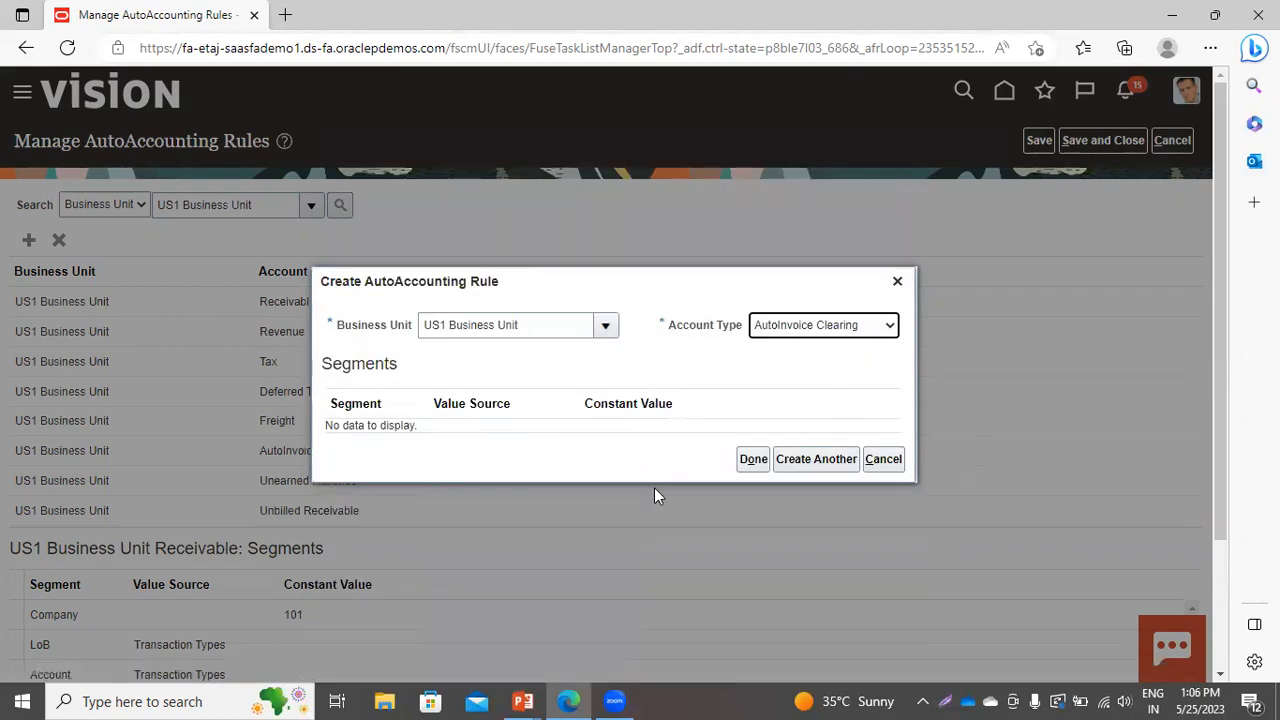
Step: Set the new rule's business unit to Adidas Lucknow and its Legal Entity value source to Transaction Types
click(605, 326)
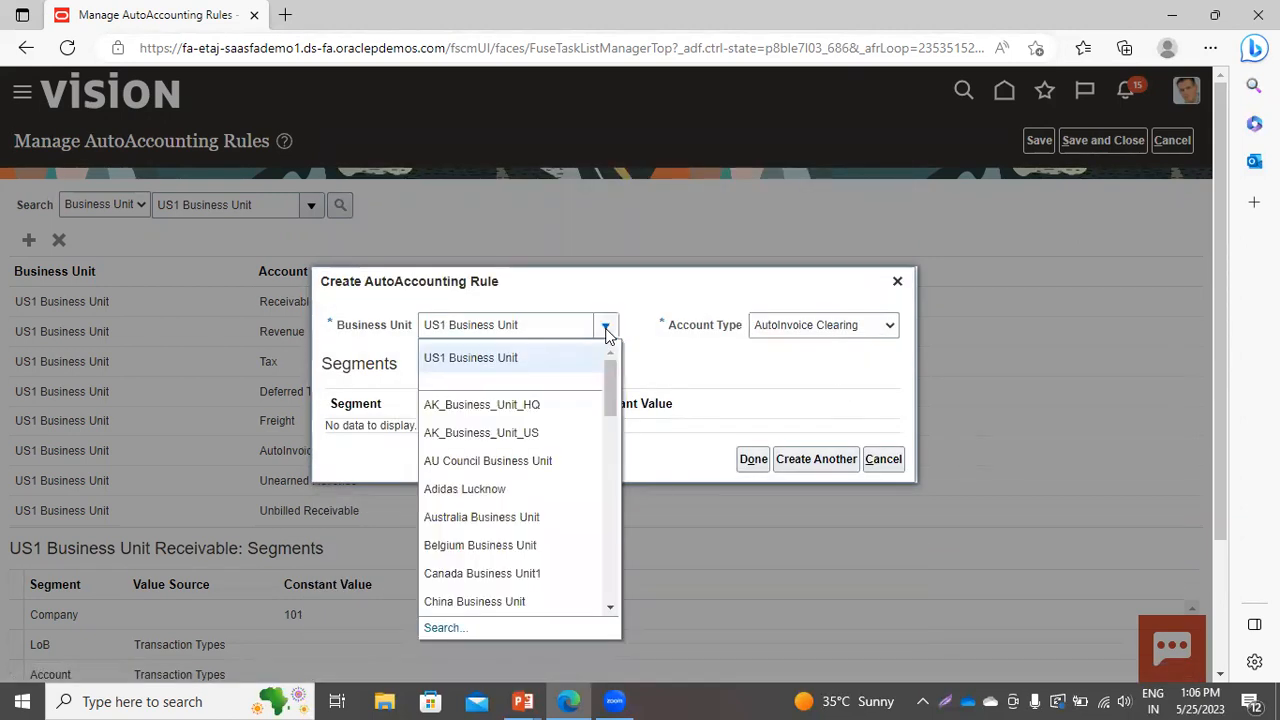
click(504, 489)
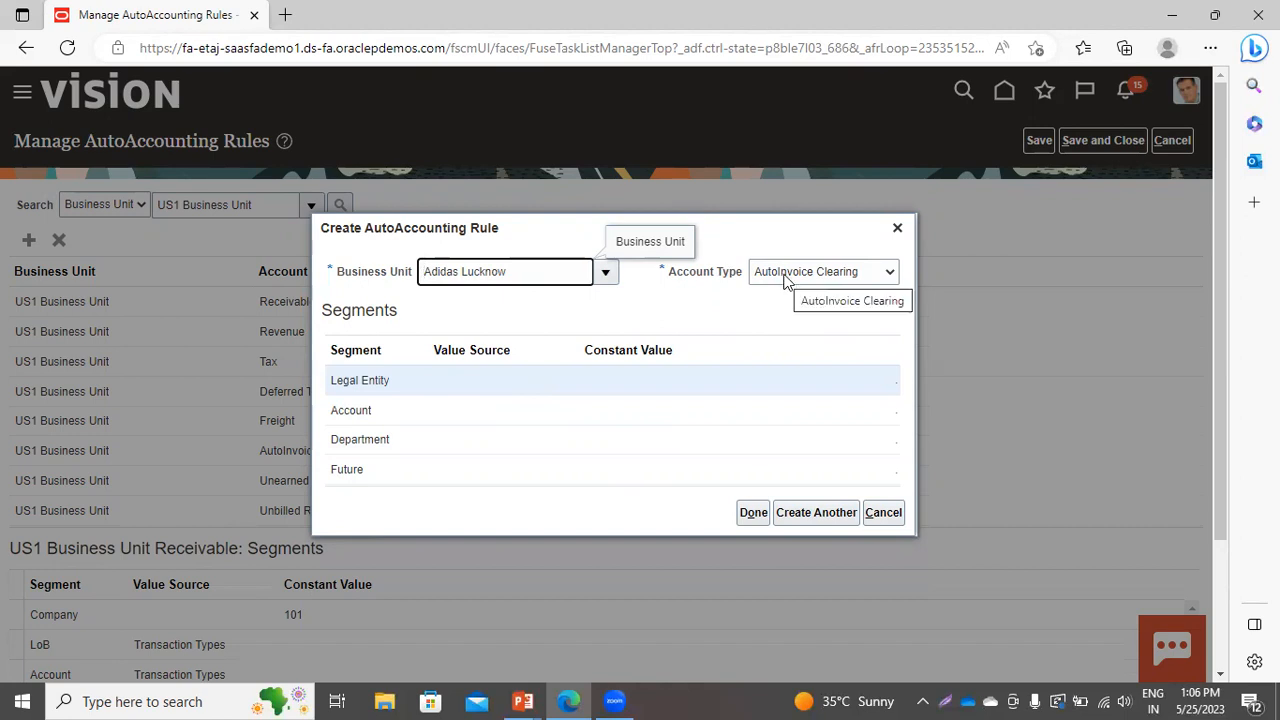
click(440, 376)
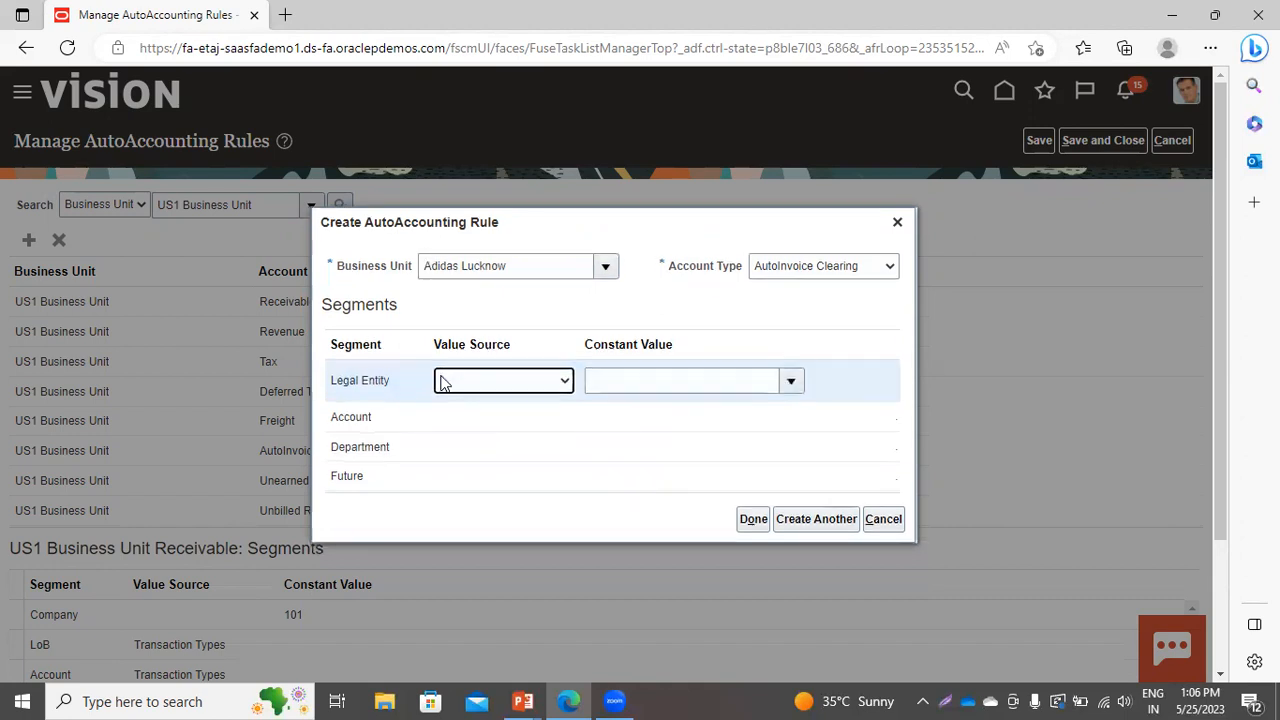
click(493, 384)
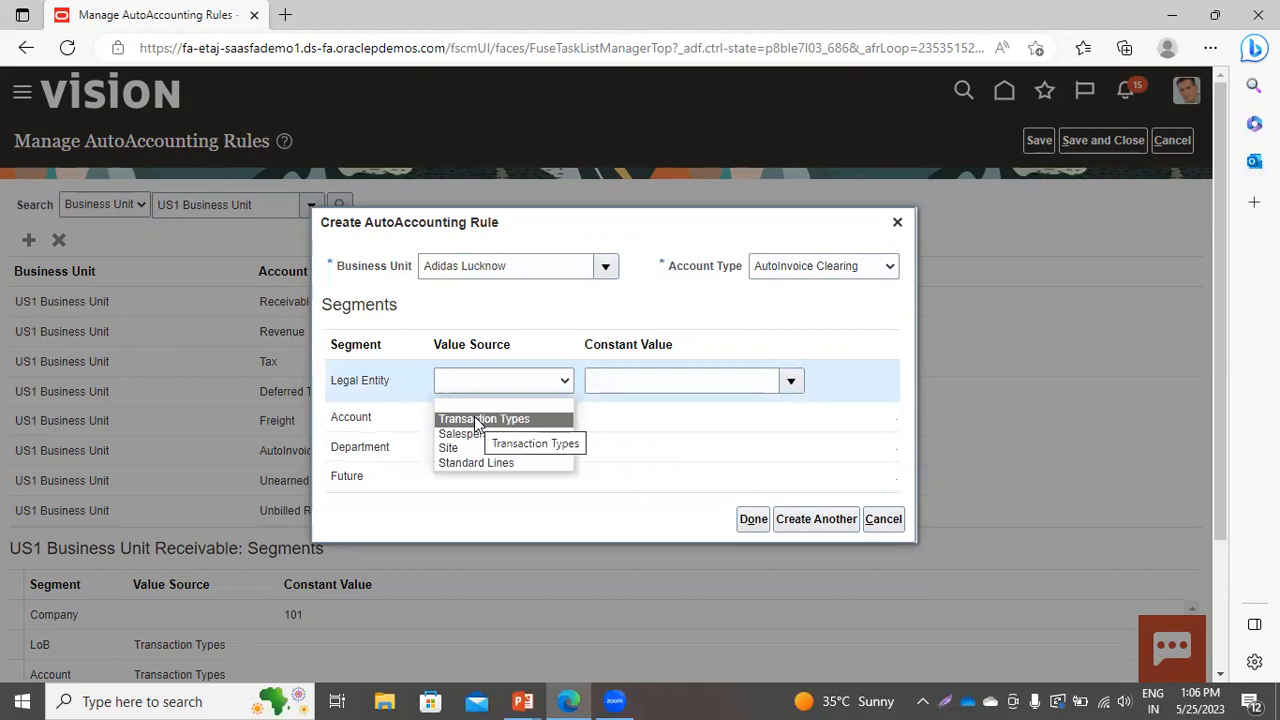
click(476, 420)
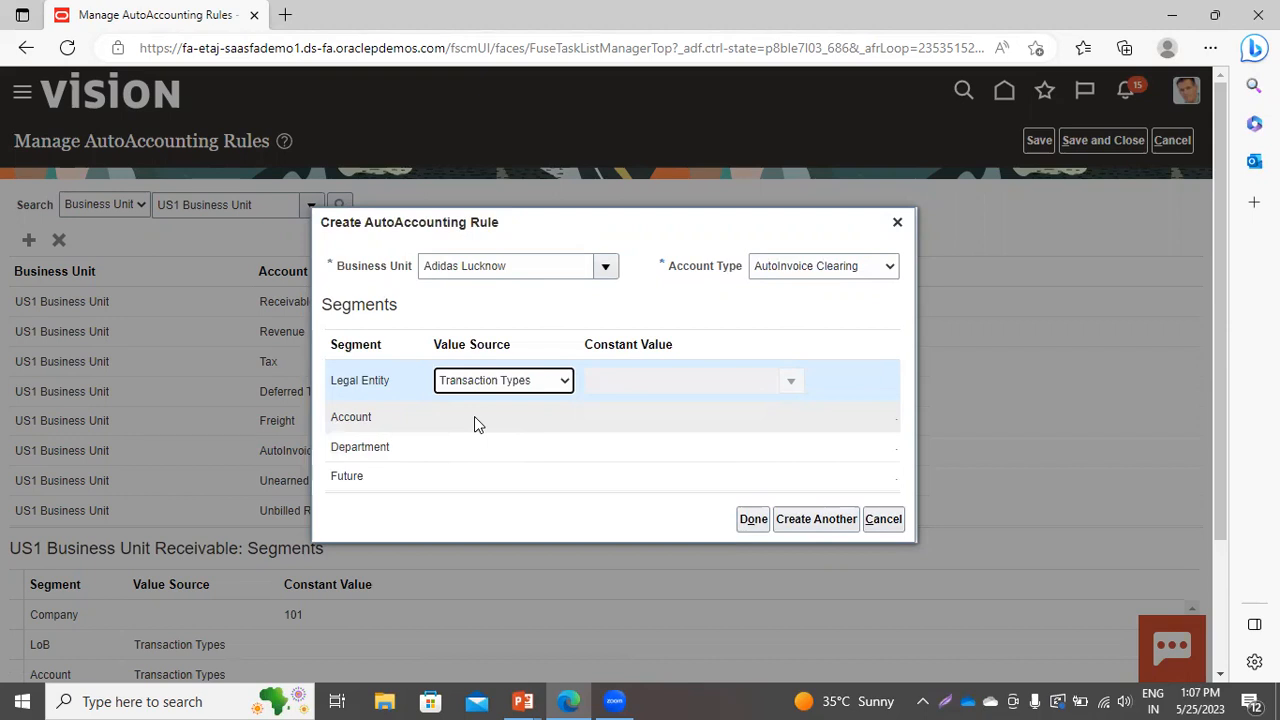
click(716, 386)
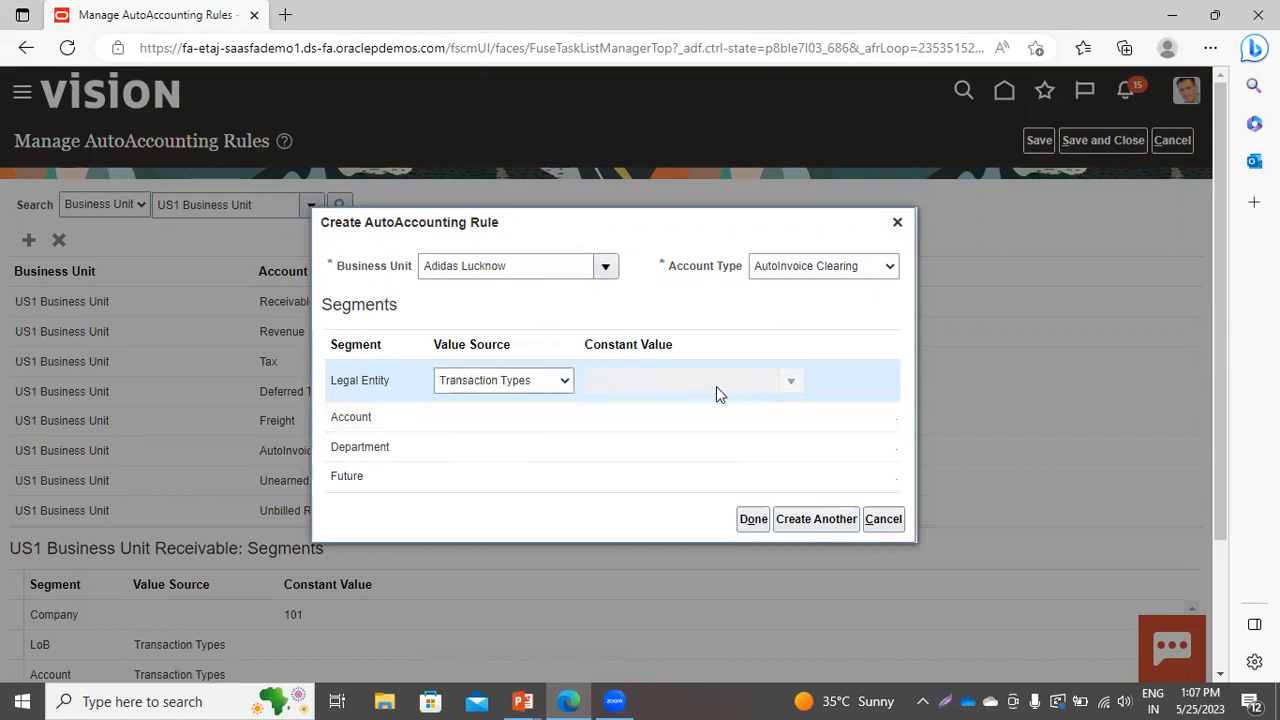
Step: Set the Account segment's constant value to 1014 (Cash Clearing), then close the rule creation dialog
click(530, 412)
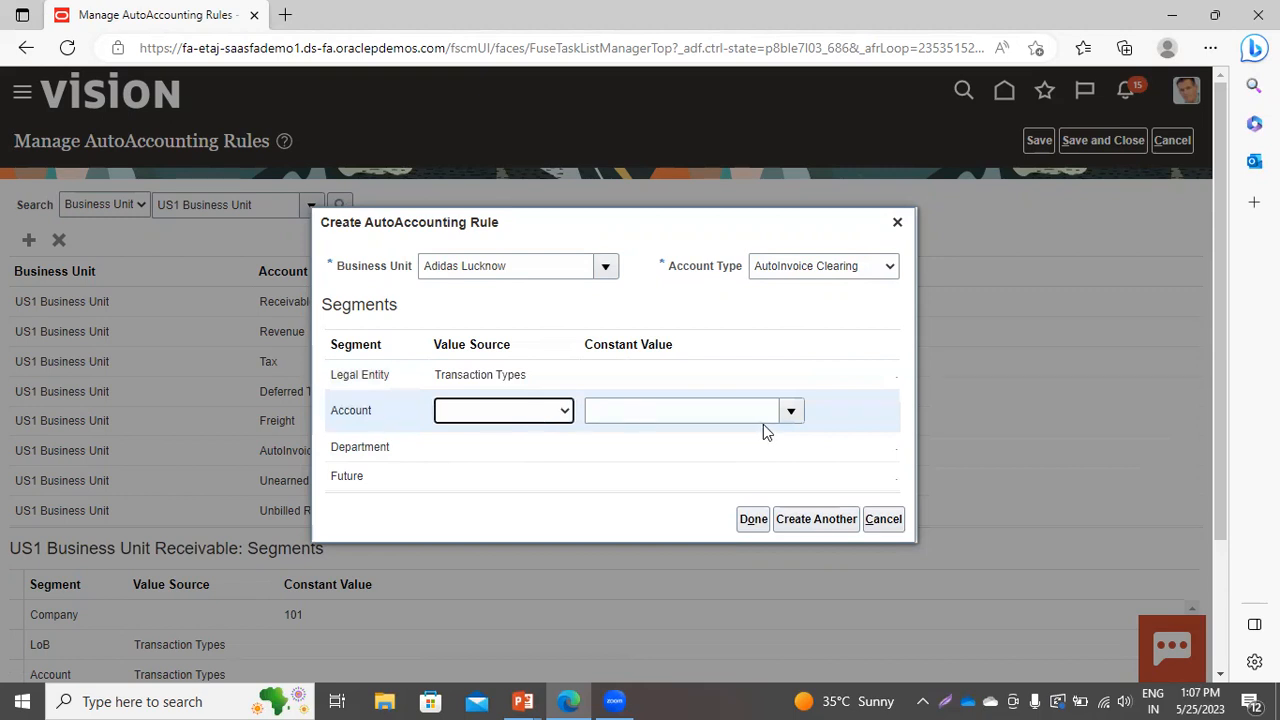
click(791, 411)
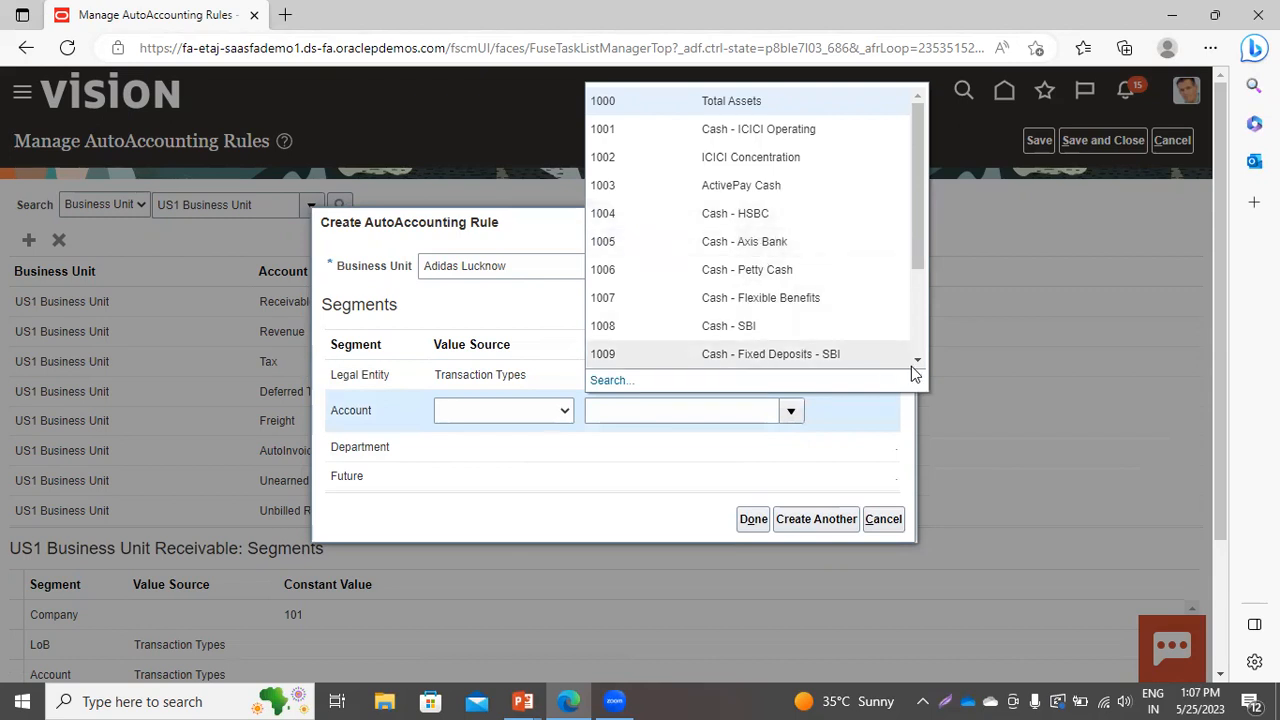
scroll(913, 362, down, 5)
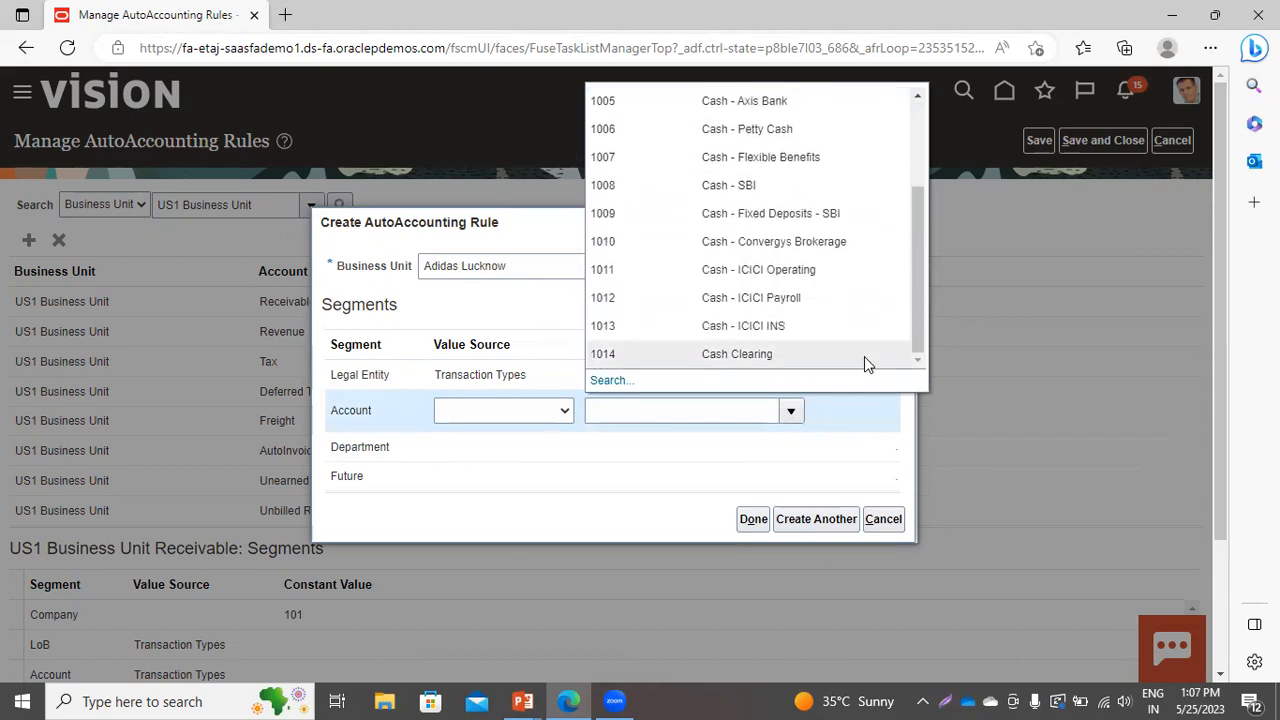
click(823, 362)
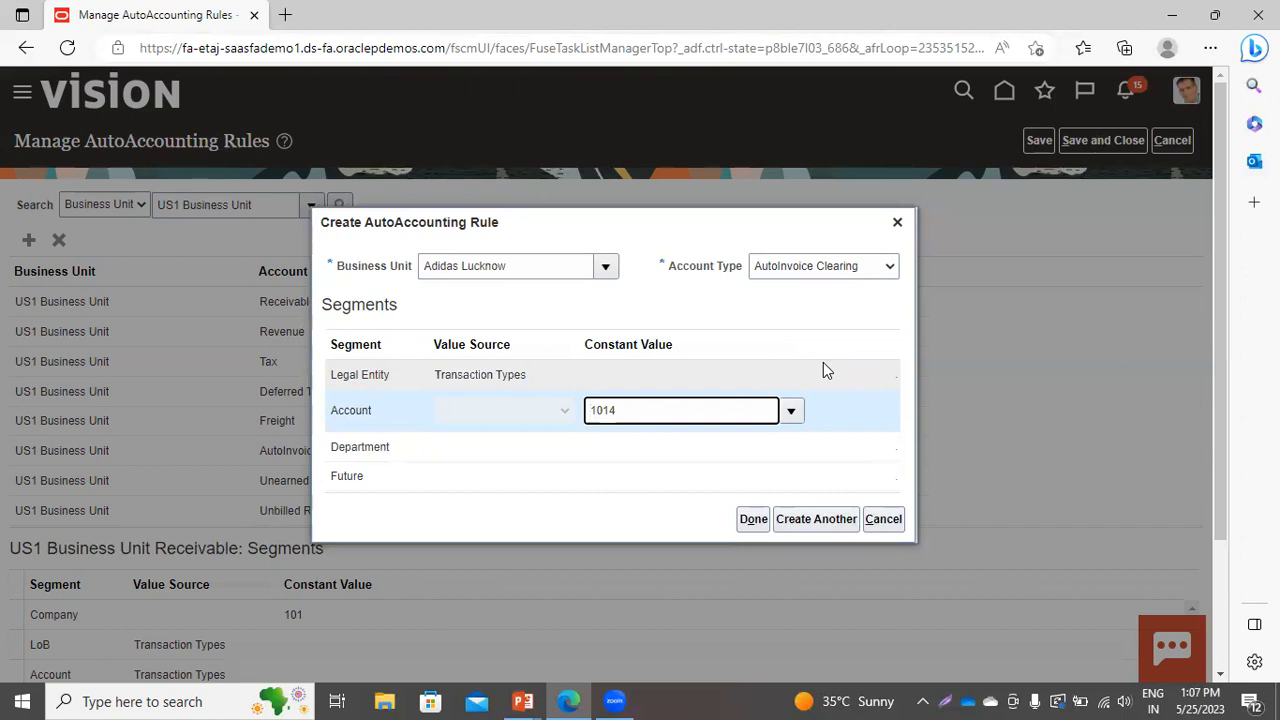
click(901, 222)
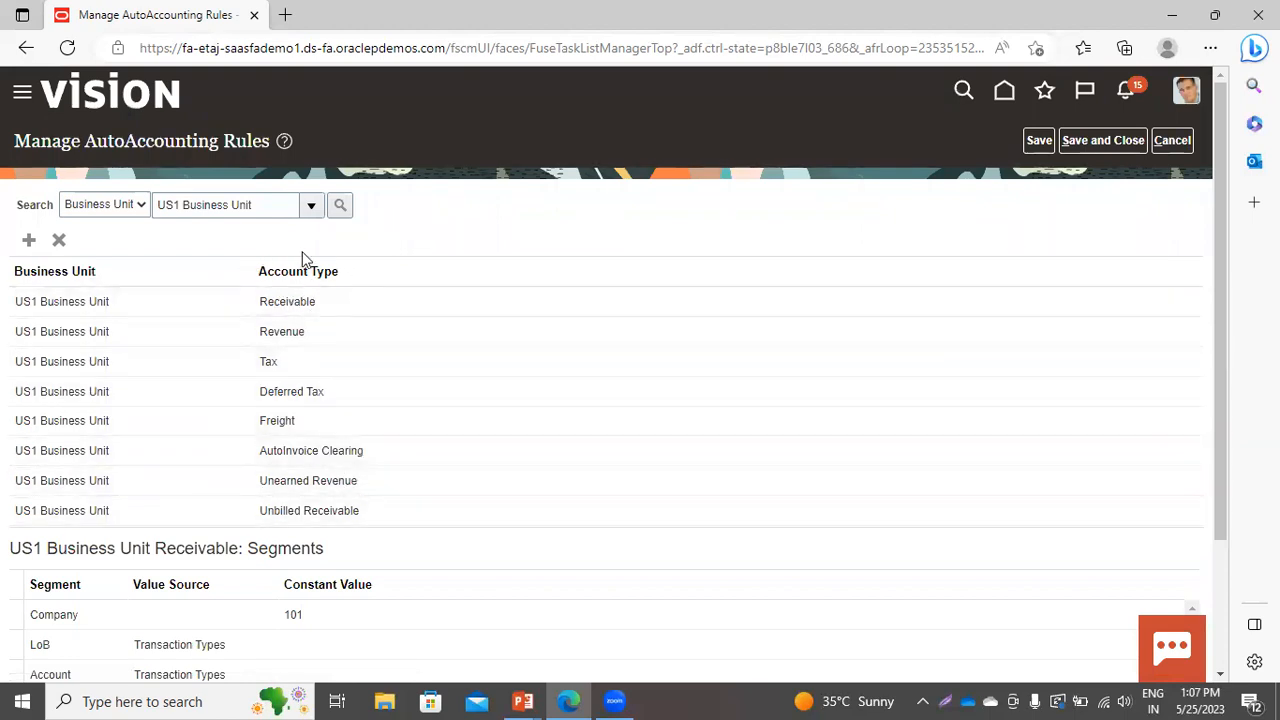
Step: Examine the segment sources of the US1 Business Unit AutoInvoice Clearing rule, then leave the rules page without saving
click(1220, 679)
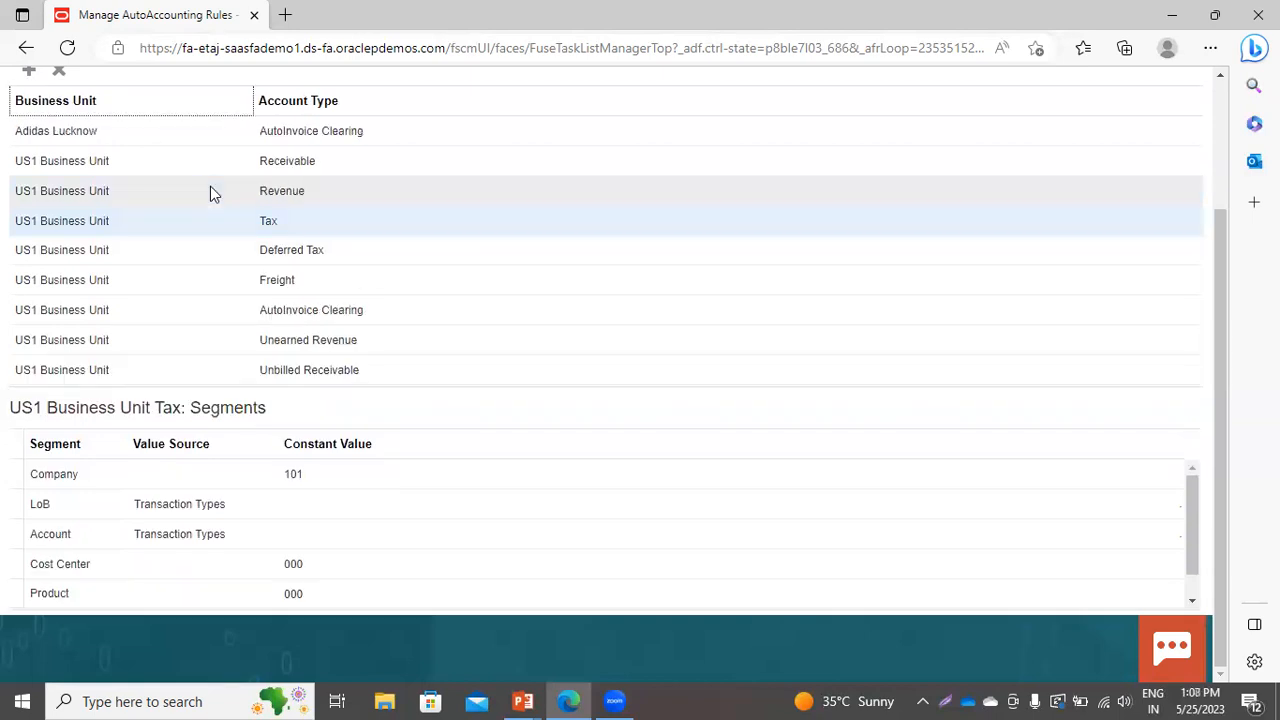
click(270, 311)
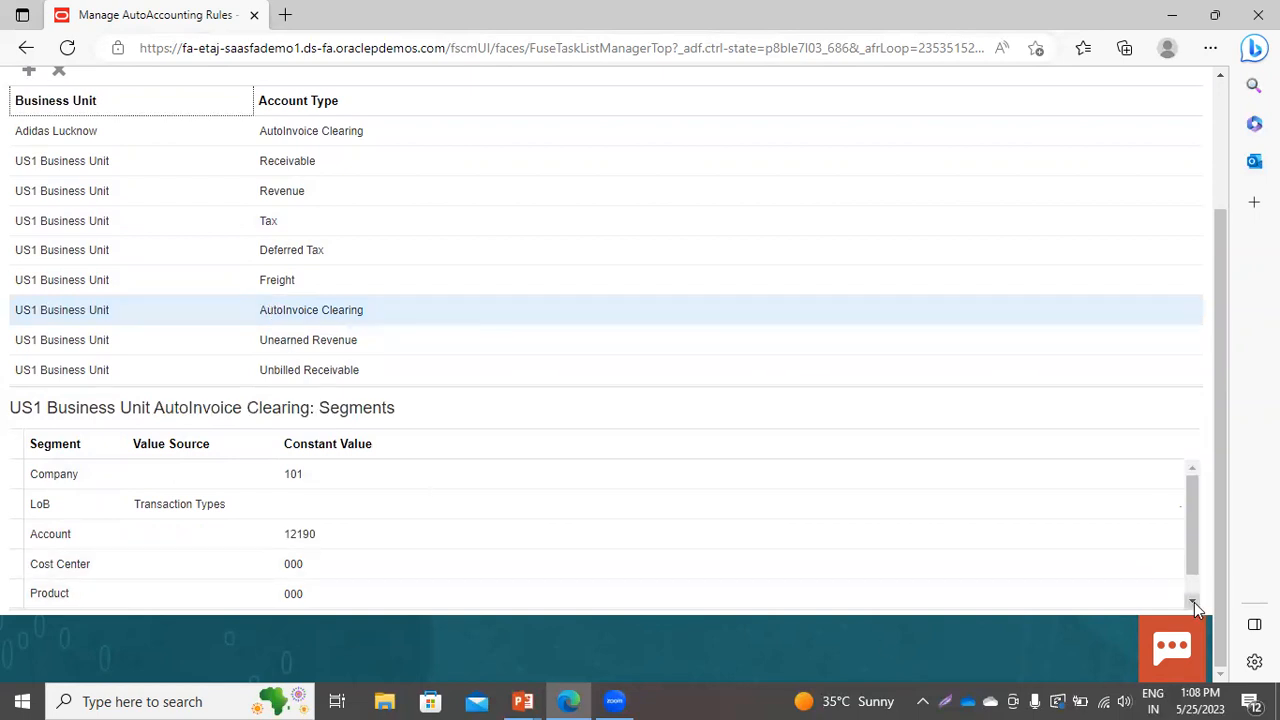
drag(1222, 437, 1205, 612)
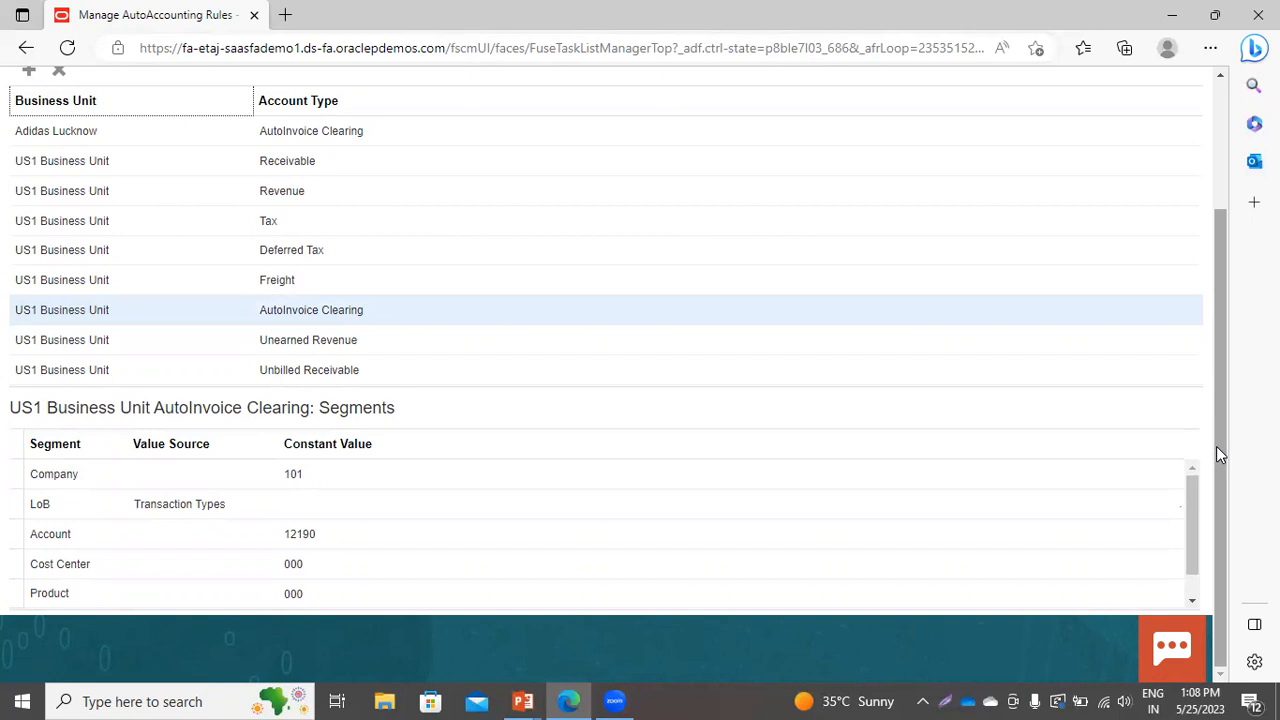
drag(1218, 454, 1216, 290)
click(1168, 143)
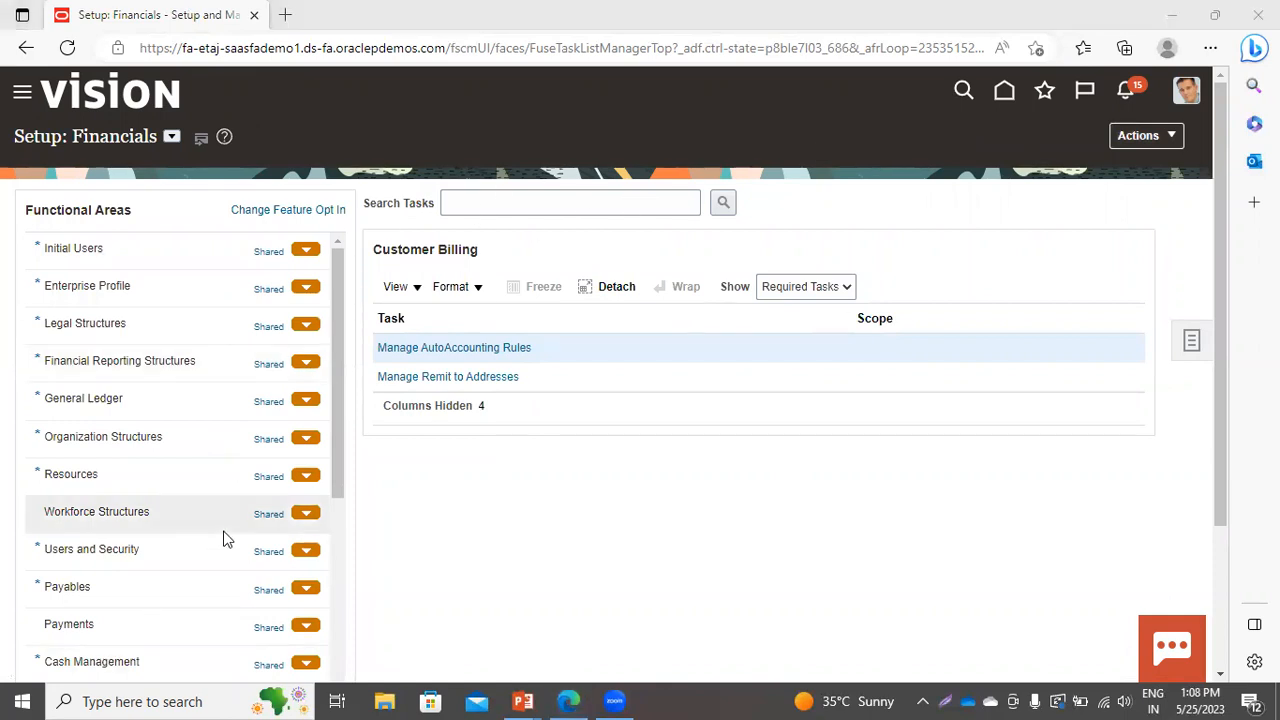
Step: Show all Customer Billing setup tasks and open Manage Transaction Types
click(826, 290)
click(771, 311)
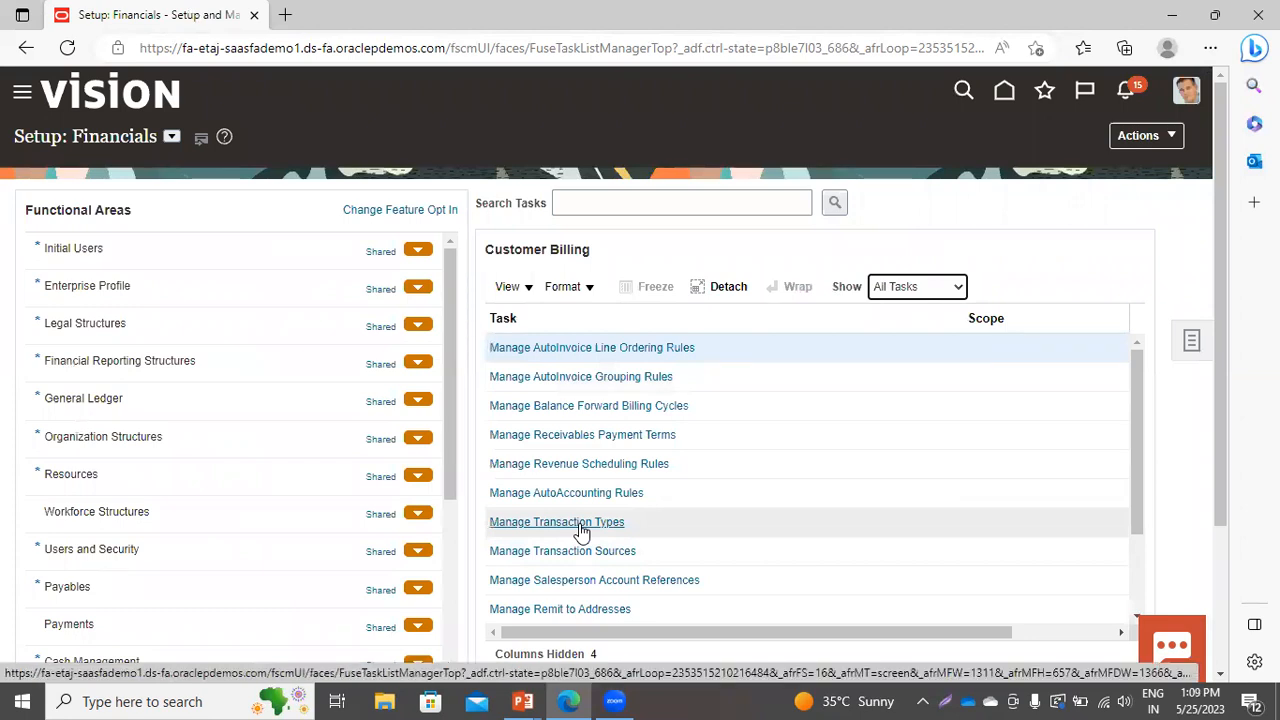
click(579, 523)
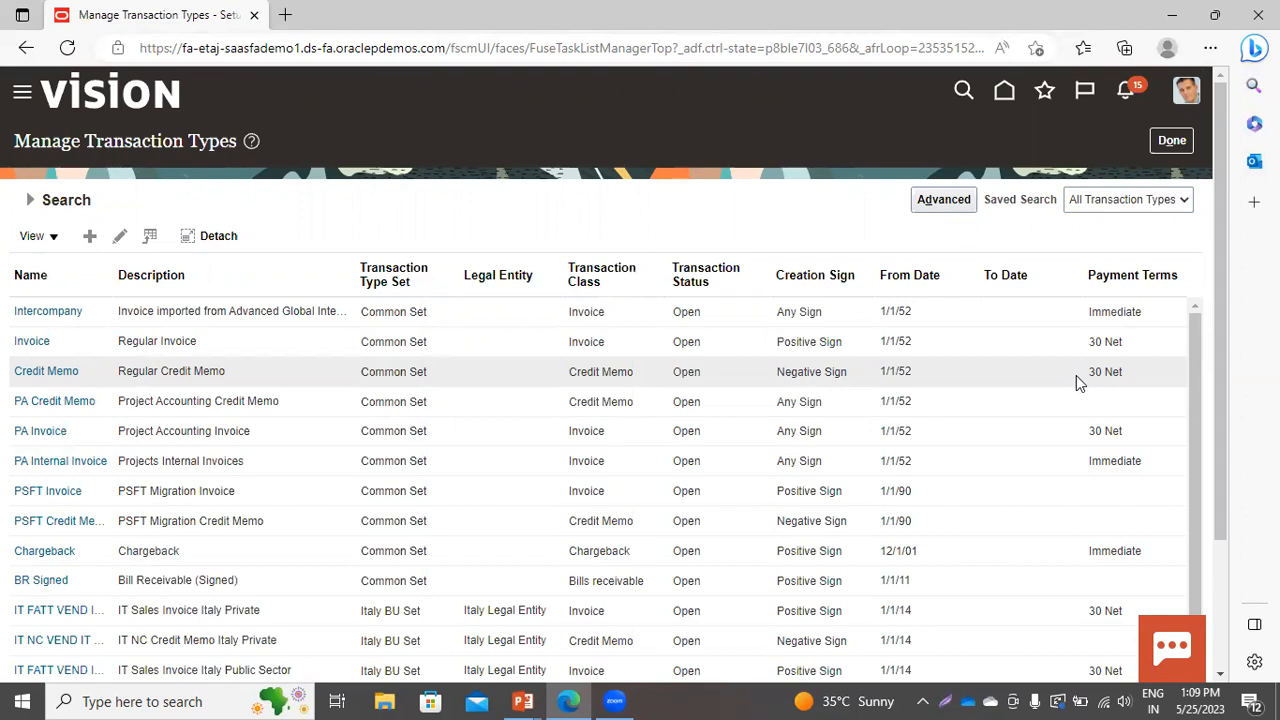
Step: Open the PA Invoice transaction type for editing and examine its reference accounts for US1 Business Unit
click(89, 438)
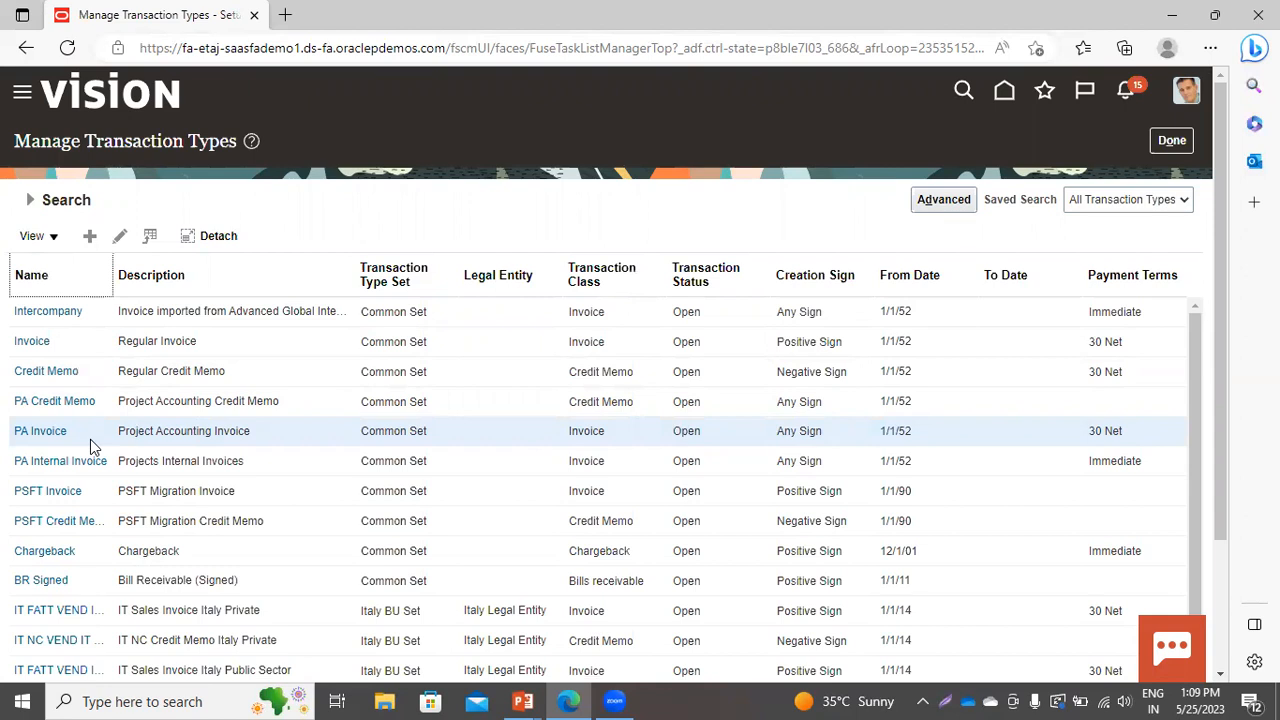
click(120, 236)
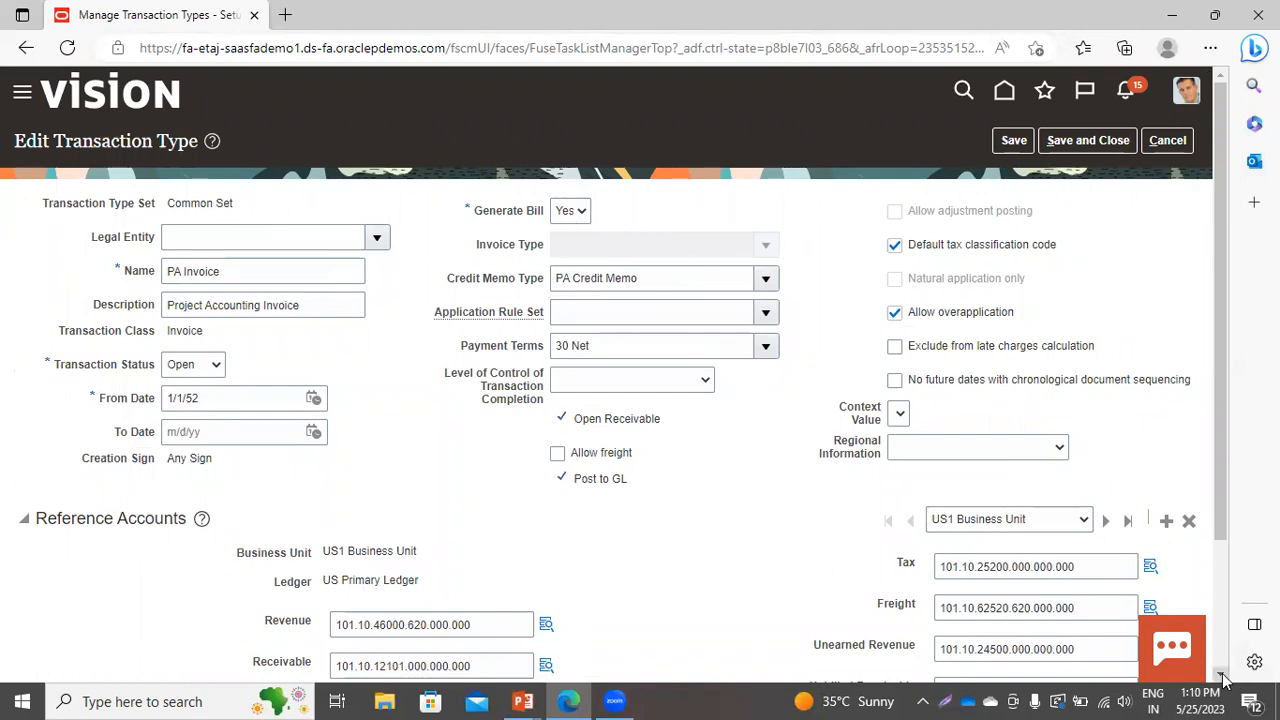
scroll(1226, 680, down, 3)
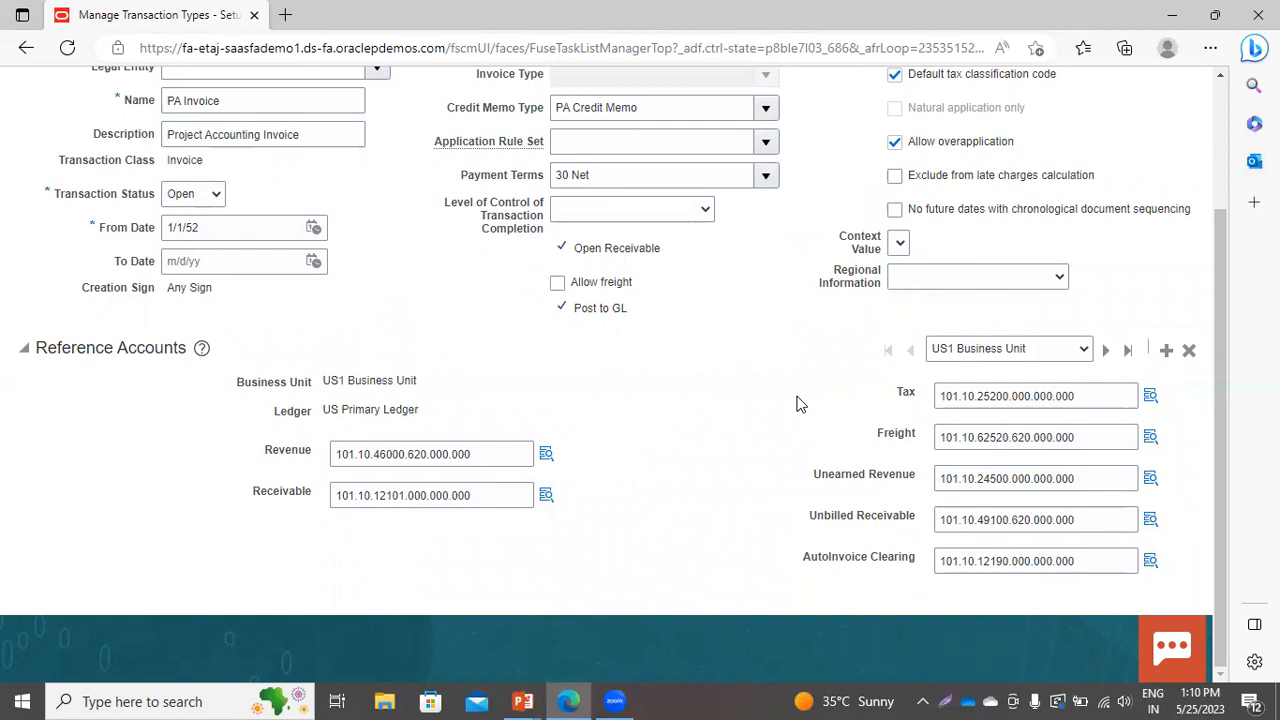
Step: Open the form for adding reference accounts to the PA Invoice type, then leave the form and transaction types without saving
click(1035, 283)
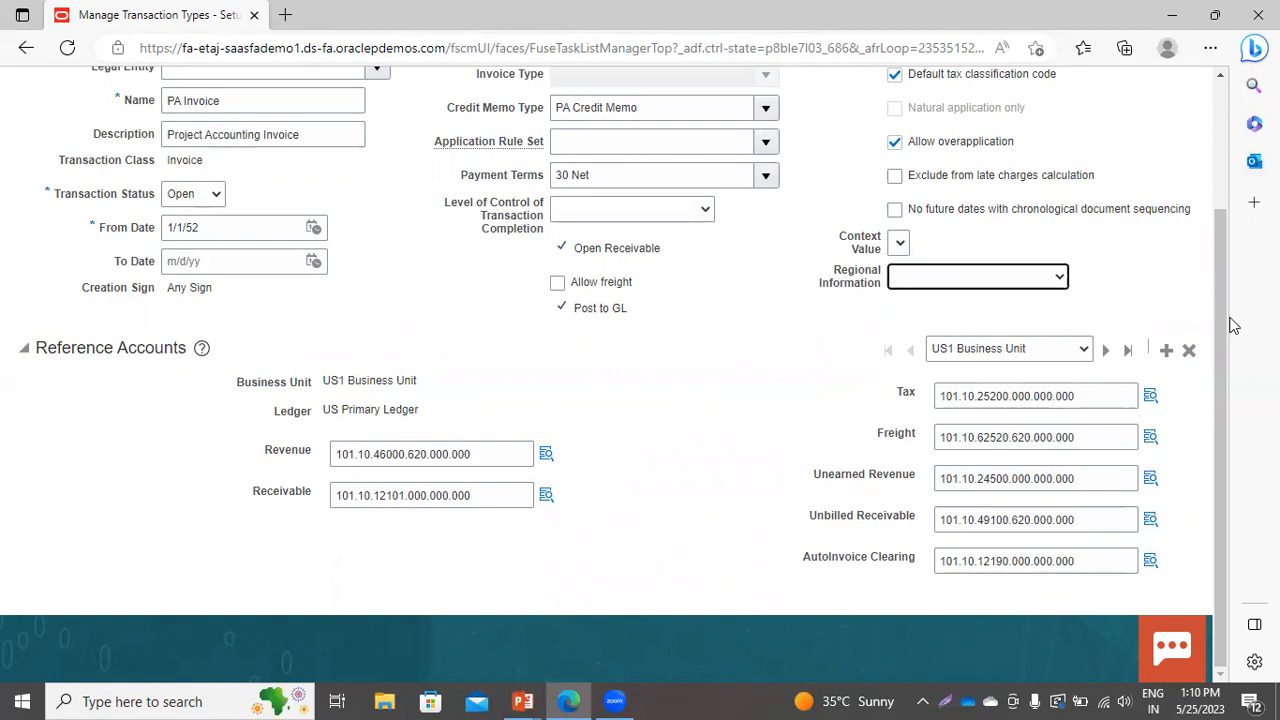
click(1166, 358)
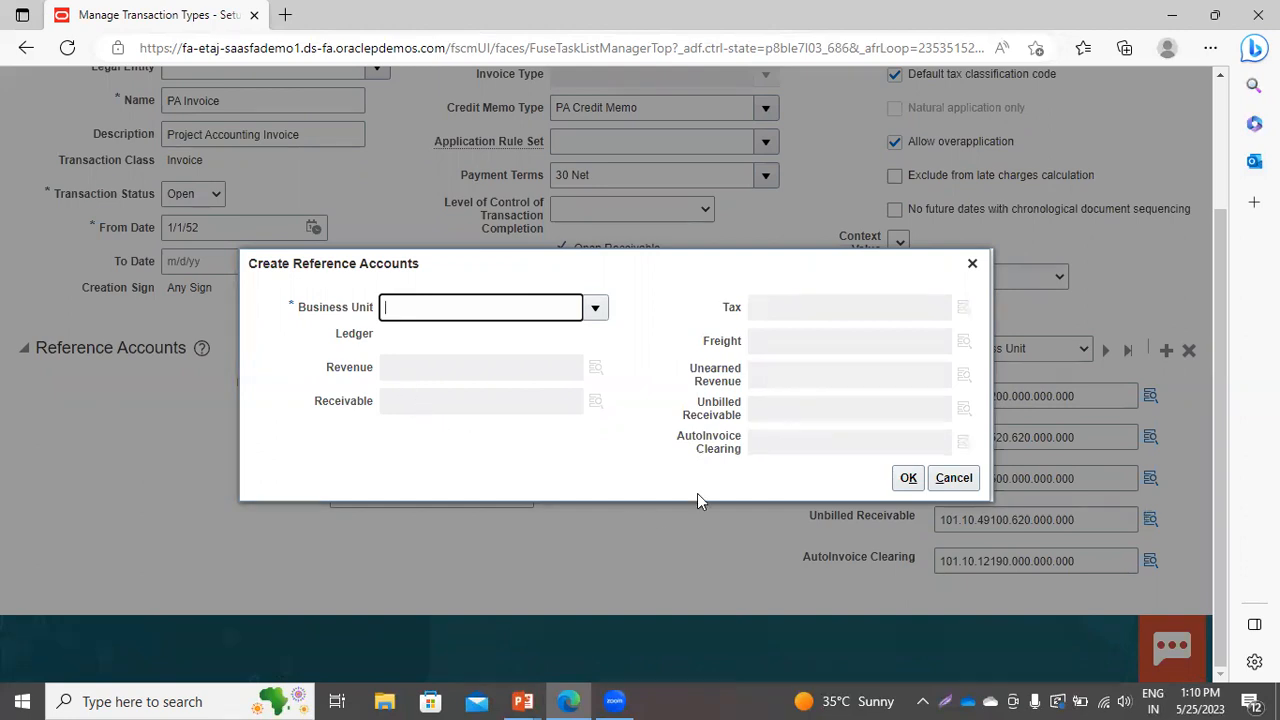
click(955, 479)
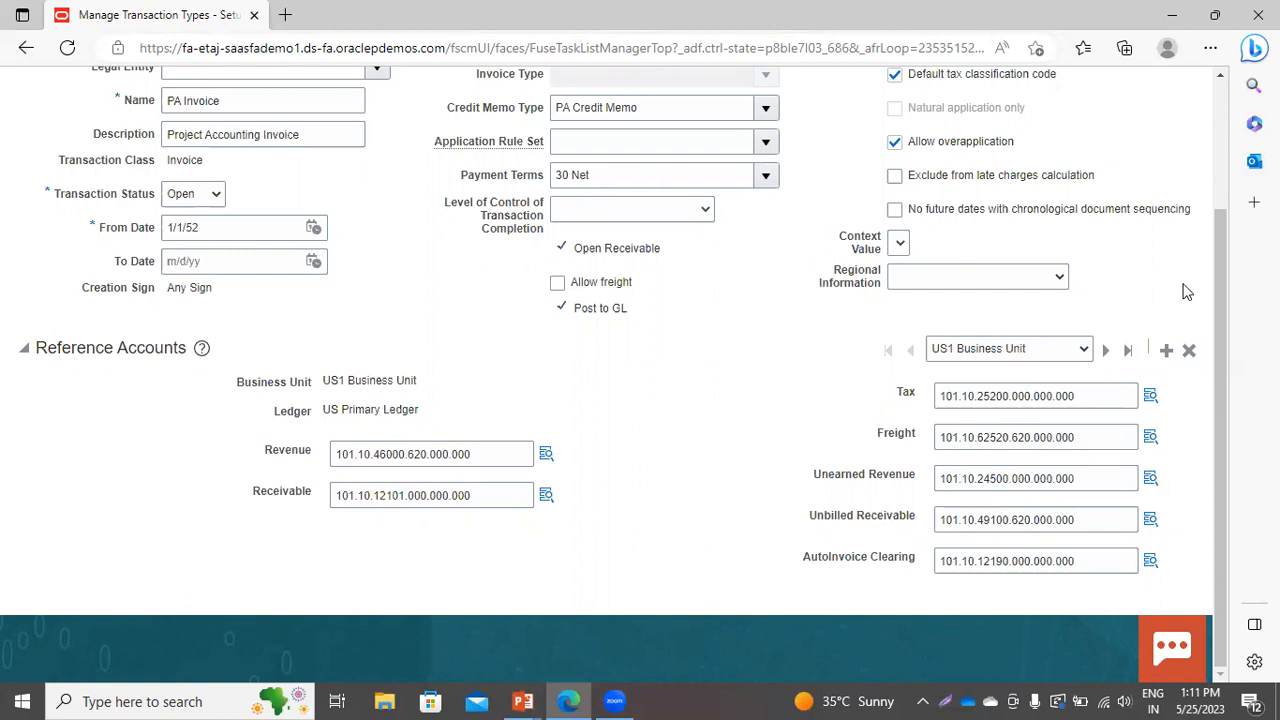
scroll(1185, 291, up, 2)
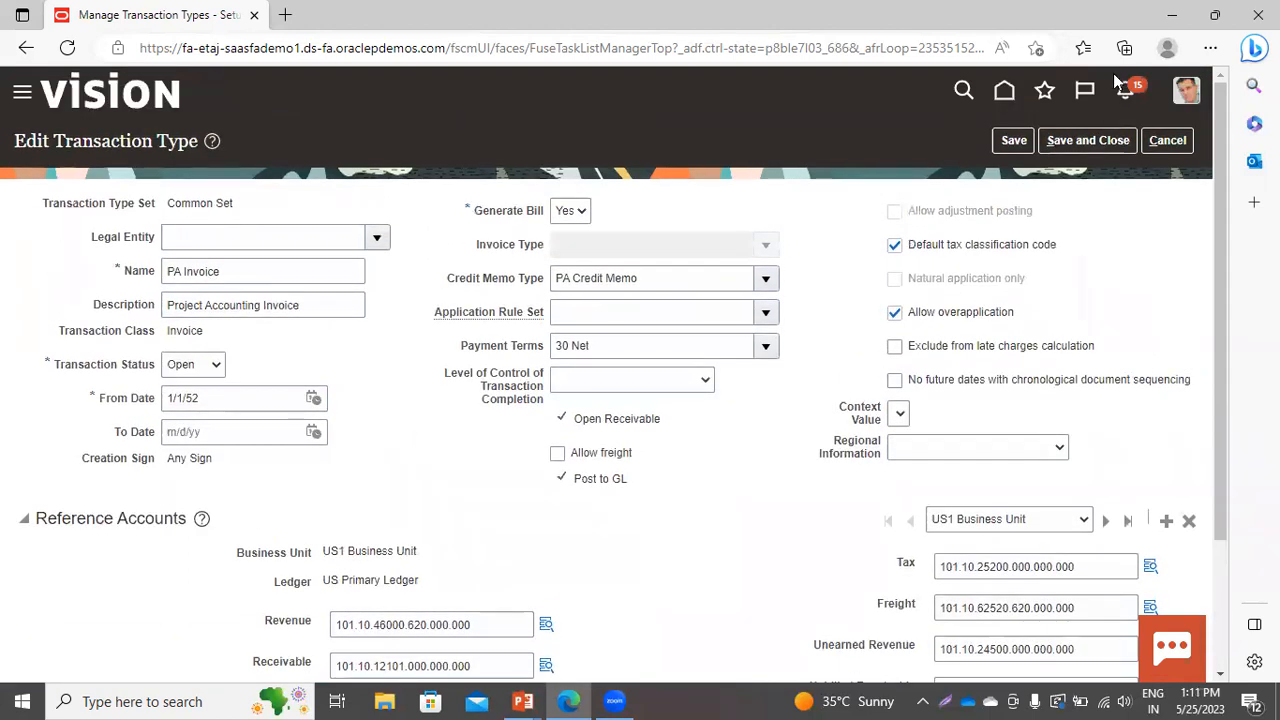
click(1167, 140)
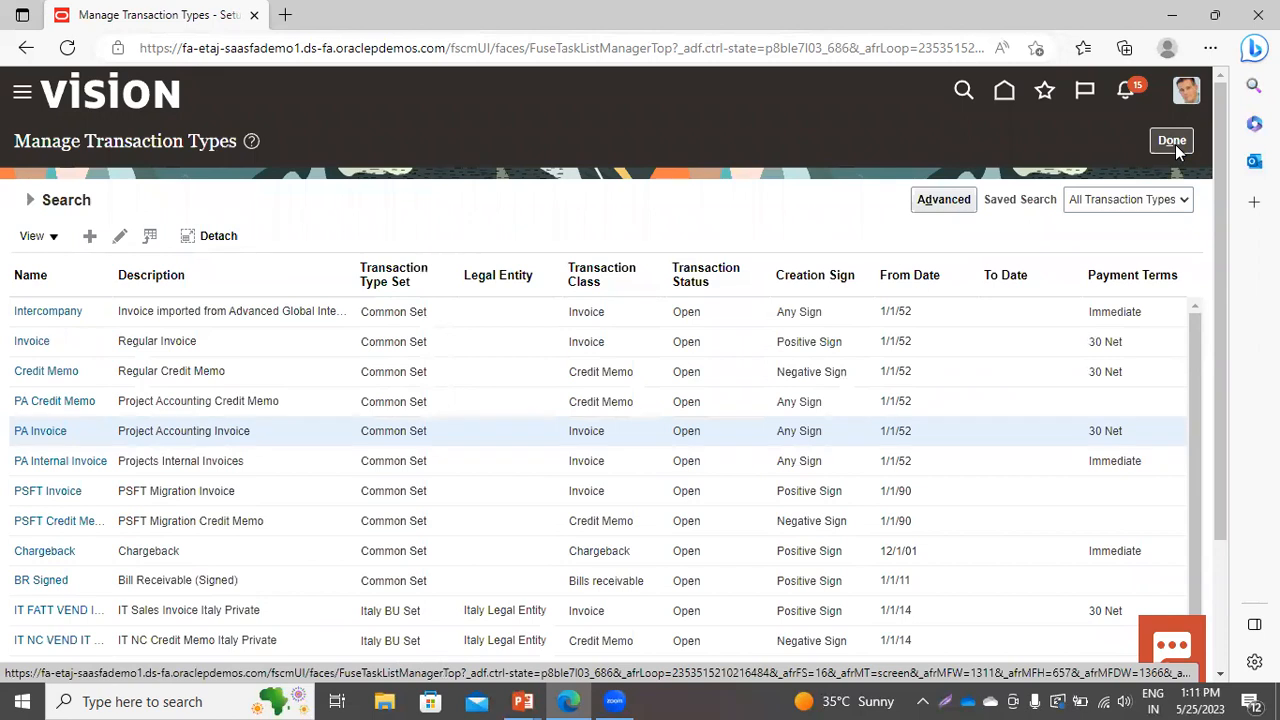
click(1173, 141)
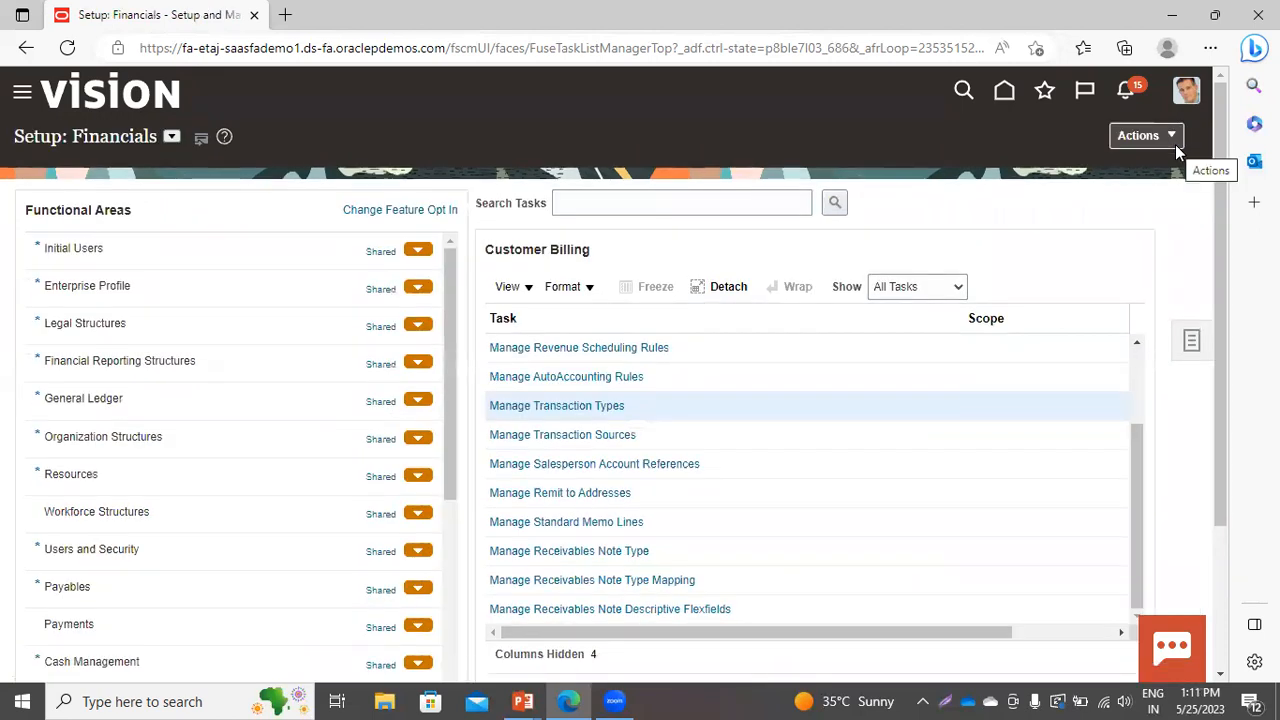
Step: Go to Manage Transaction Sources and open the CONTRACT INVOICES source with standard transaction type PA Invoice for editing
click(543, 437)
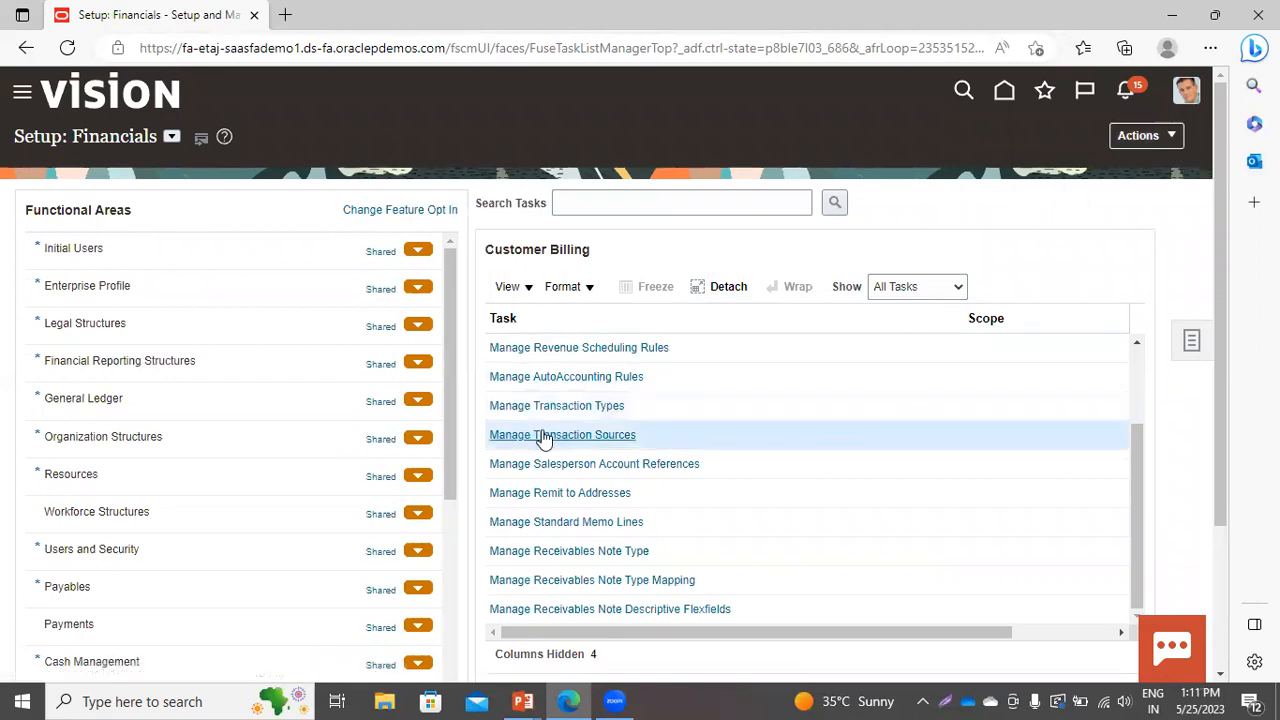
click(543, 437)
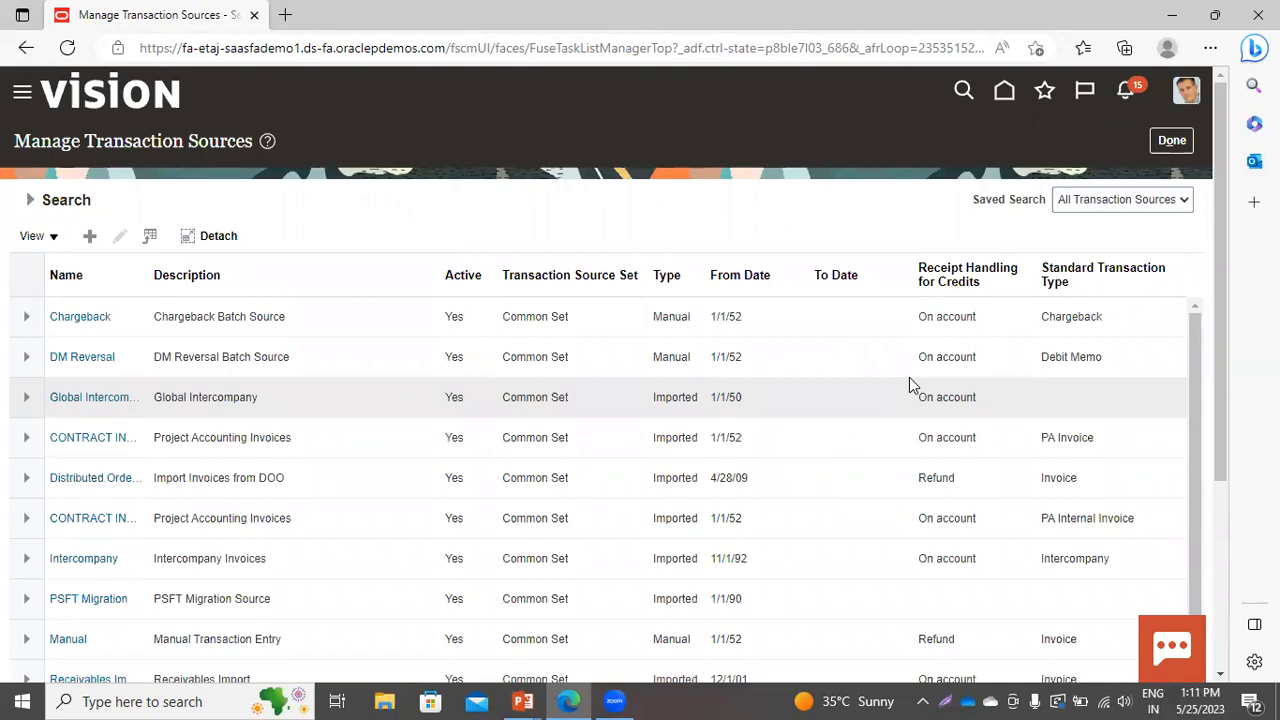
click(34, 443)
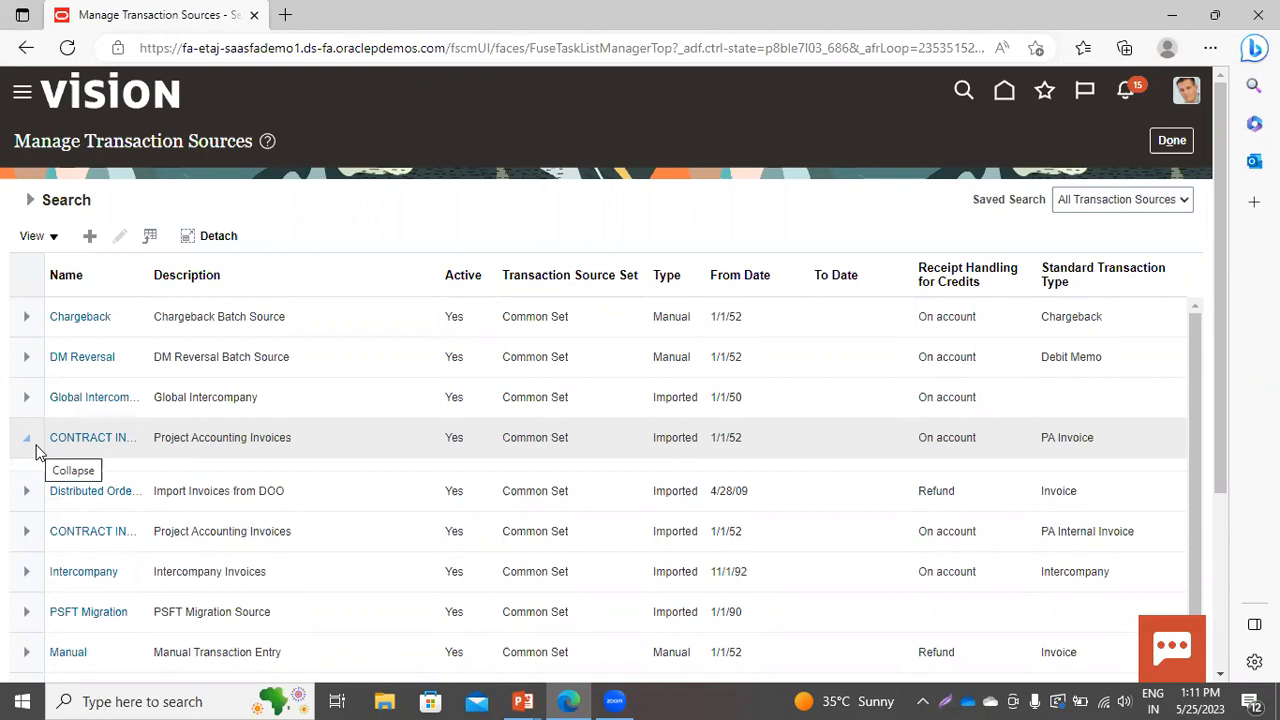
click(68, 437)
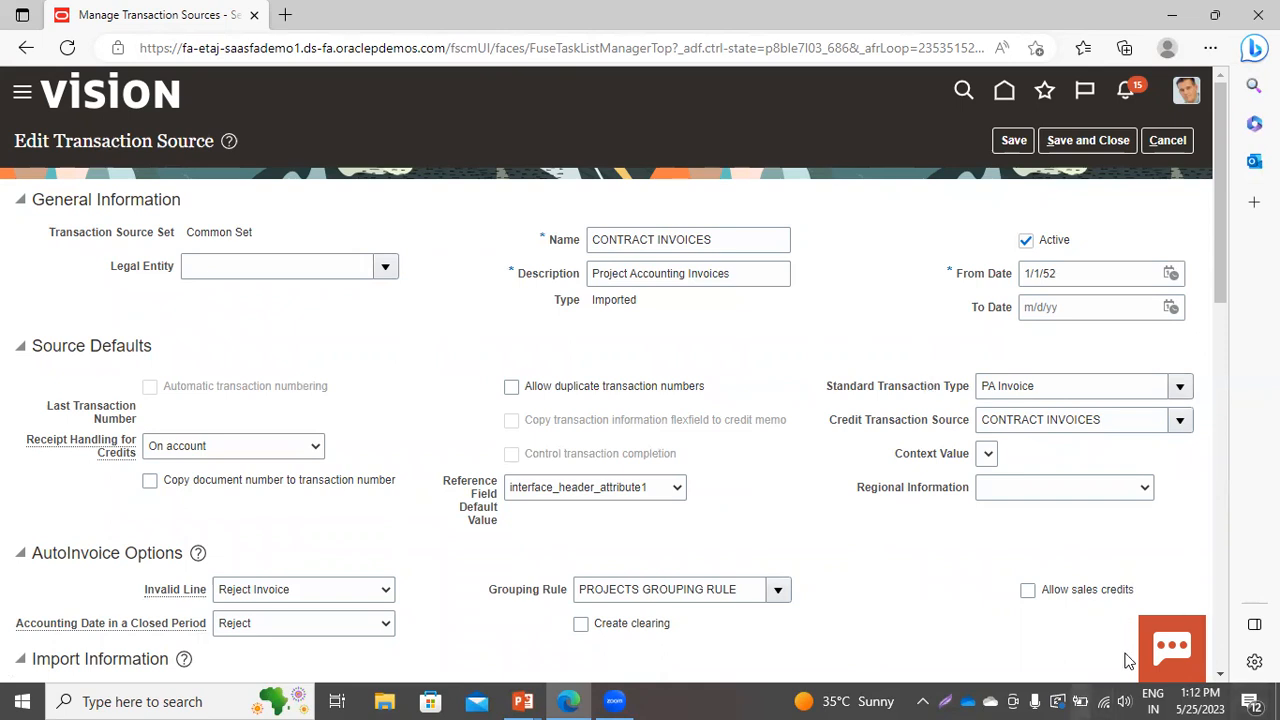
Step: Examine the CONTRACT INVOICES source's defaults, AutoInvoice options and import information, then close it and return to the setup tasks
click(1220, 676)
drag(1220, 676, 1220, 678)
drag(1222, 593, 1226, 168)
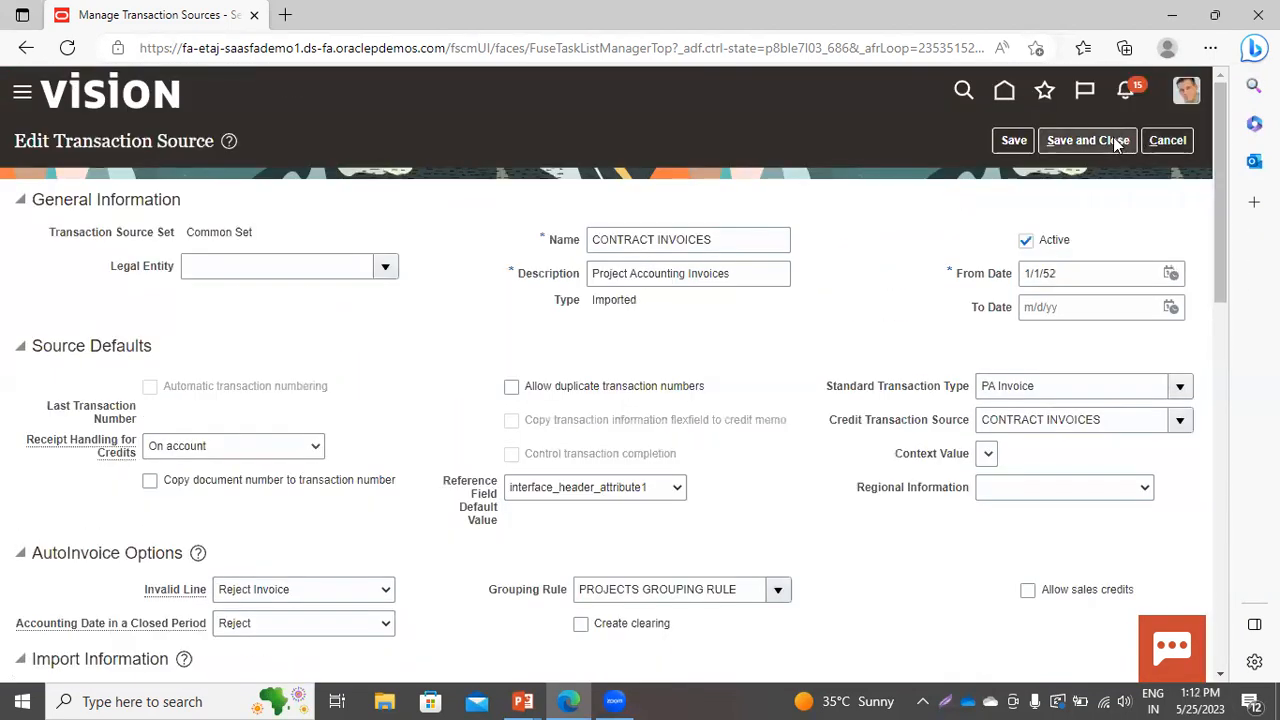
click(1115, 141)
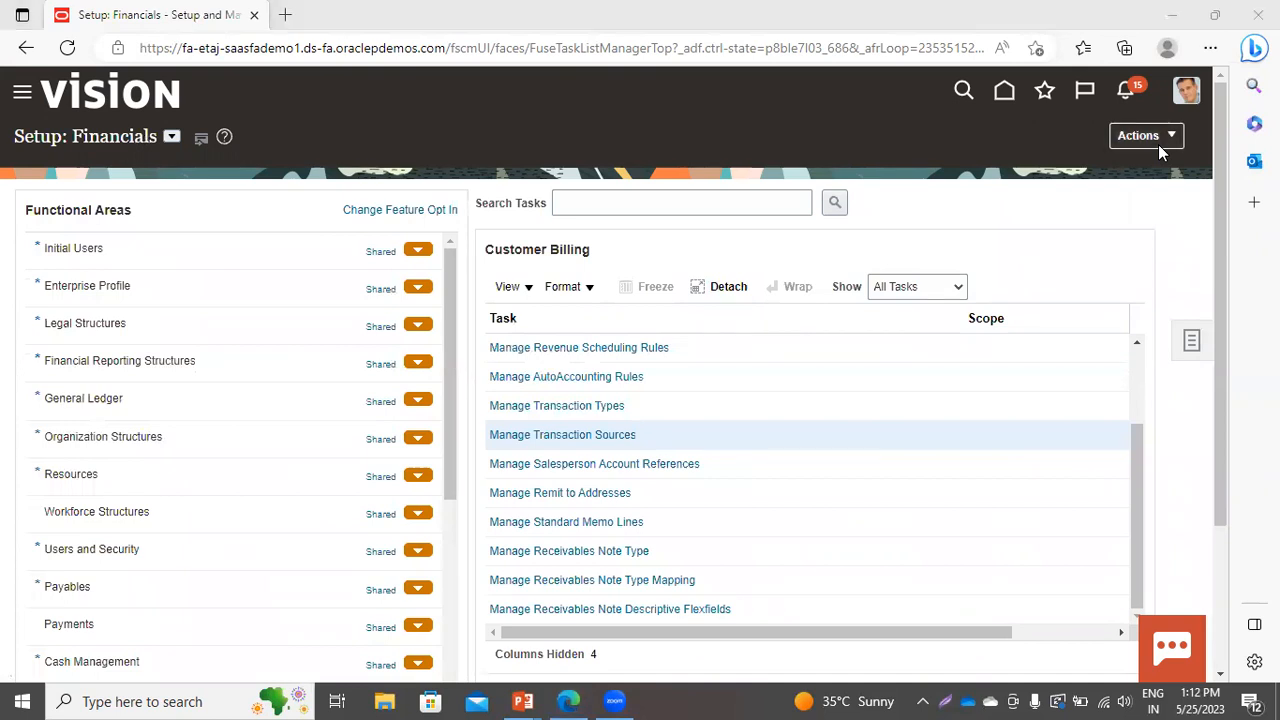
Step: Check the Account Receivable Basic Set Ups list in PowerPoint, then switch back to the browser
key(alt+Tab)
key(alt+Tab)
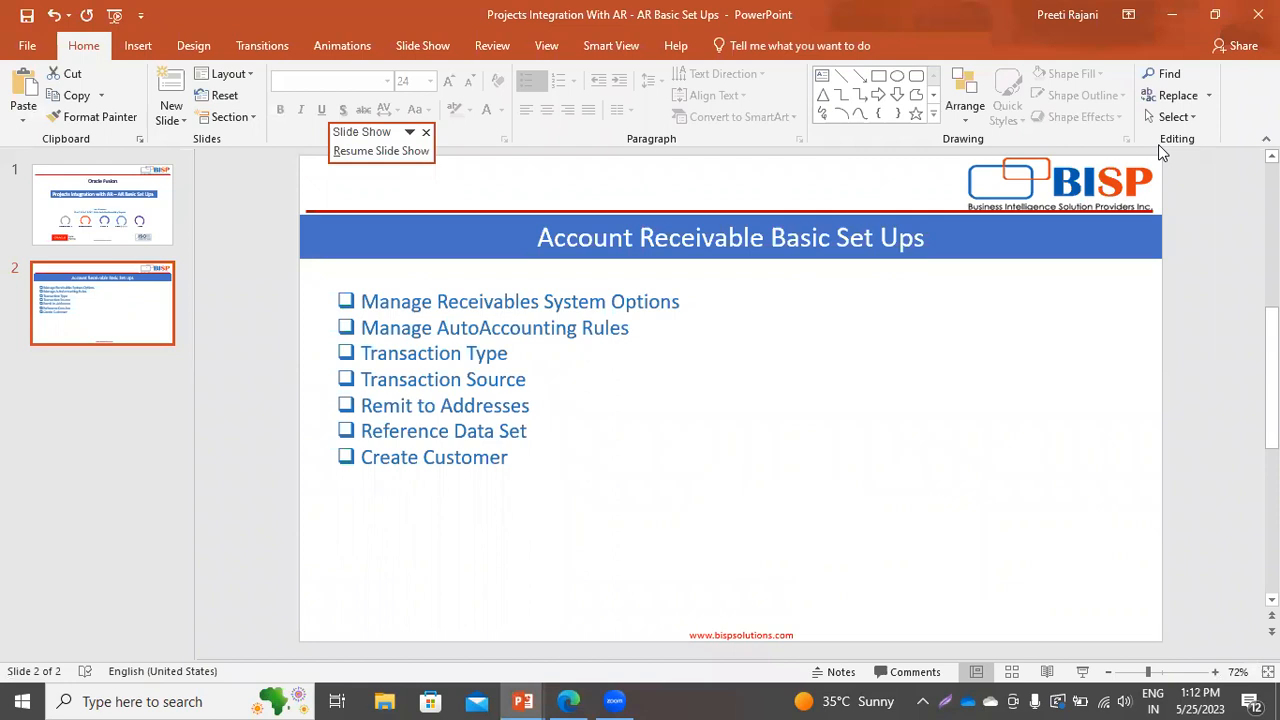
key(alt+Tab)
key(alt+Tab)
key(alt+Tab)
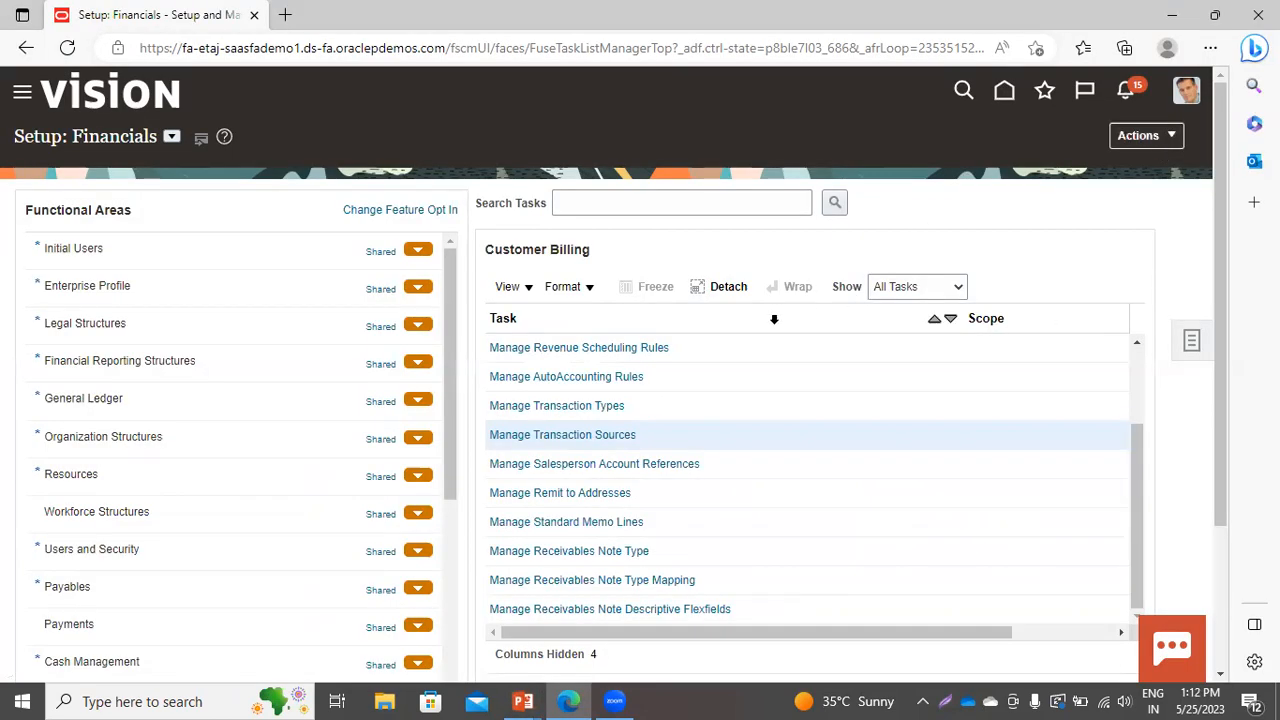
Step: Open Manage Remit to Addresses and start a new receipt from criteria with United States as the country
click(540, 494)
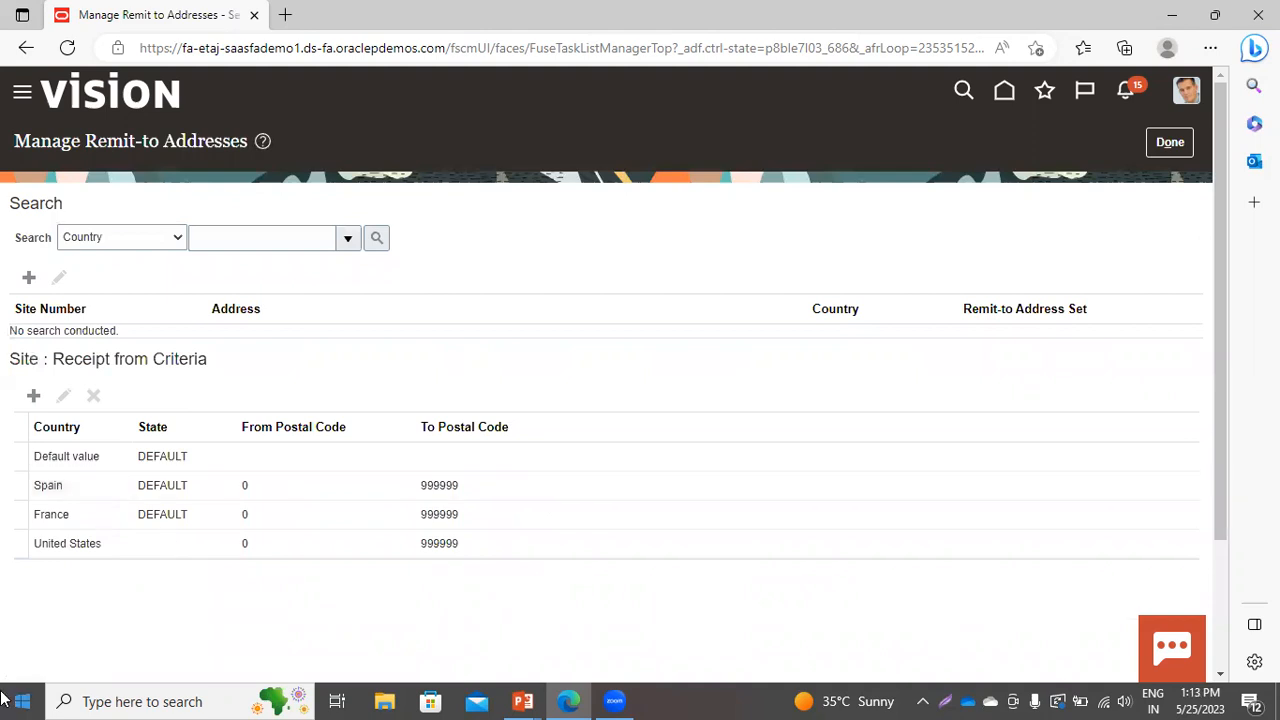
click(33, 396)
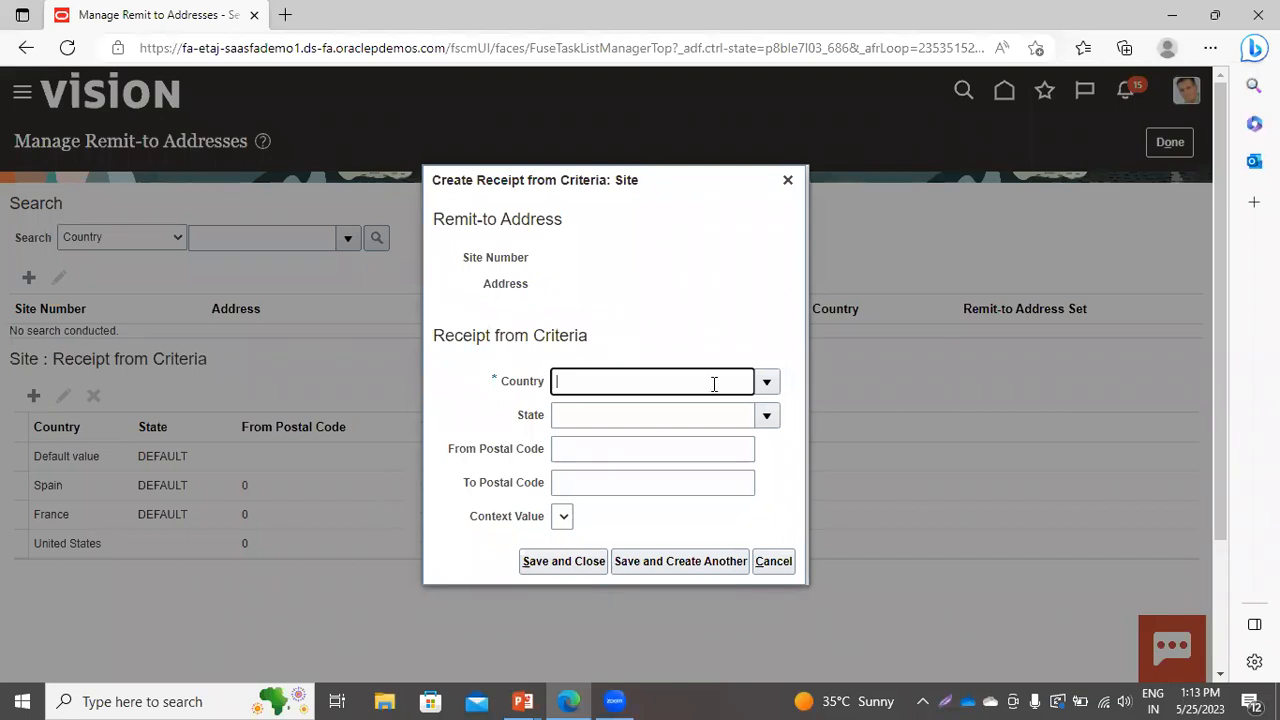
text(United)
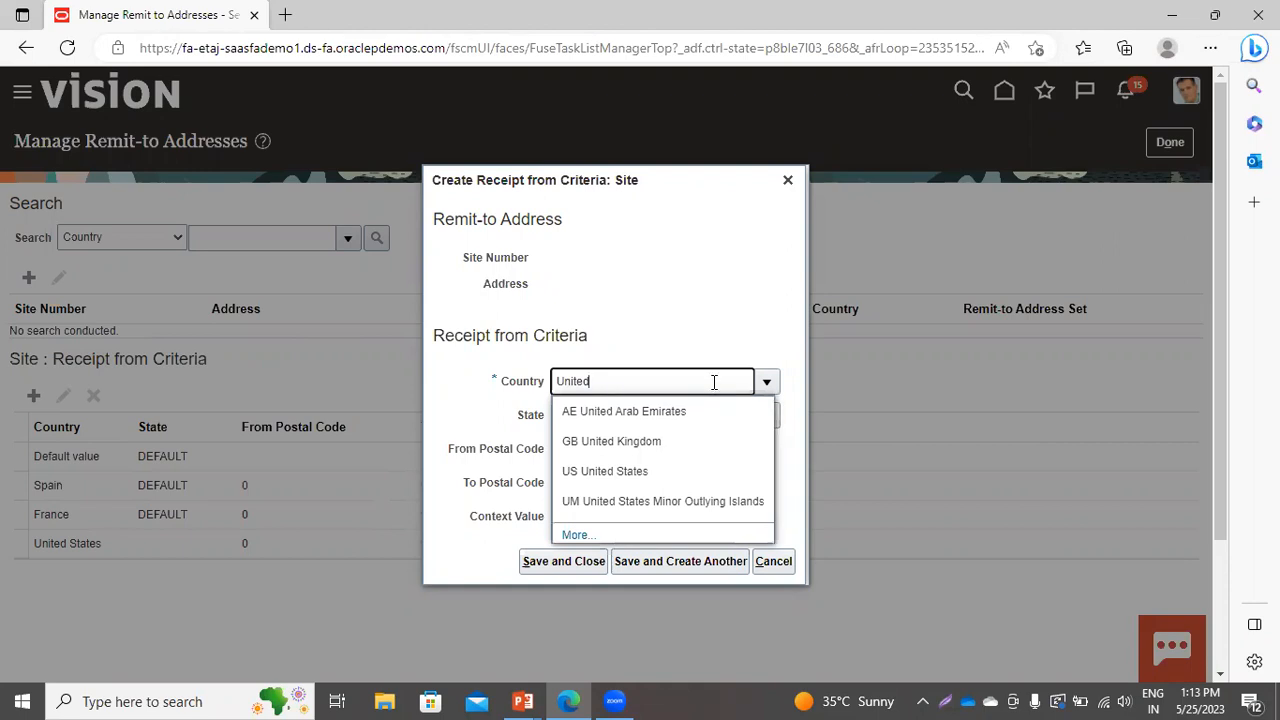
click(626, 471)
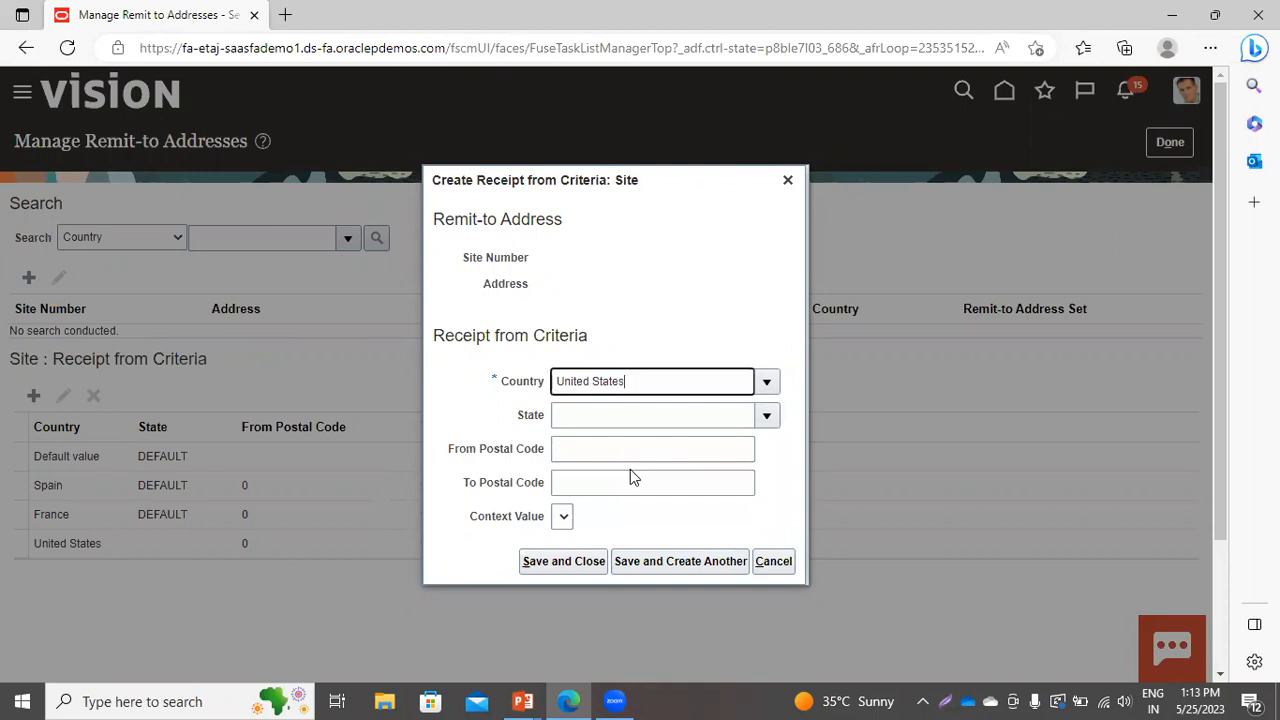
Step: Set the receipt criteria's state to NY without postal codes, then save and close it and return to the setup tasks
click(774, 414)
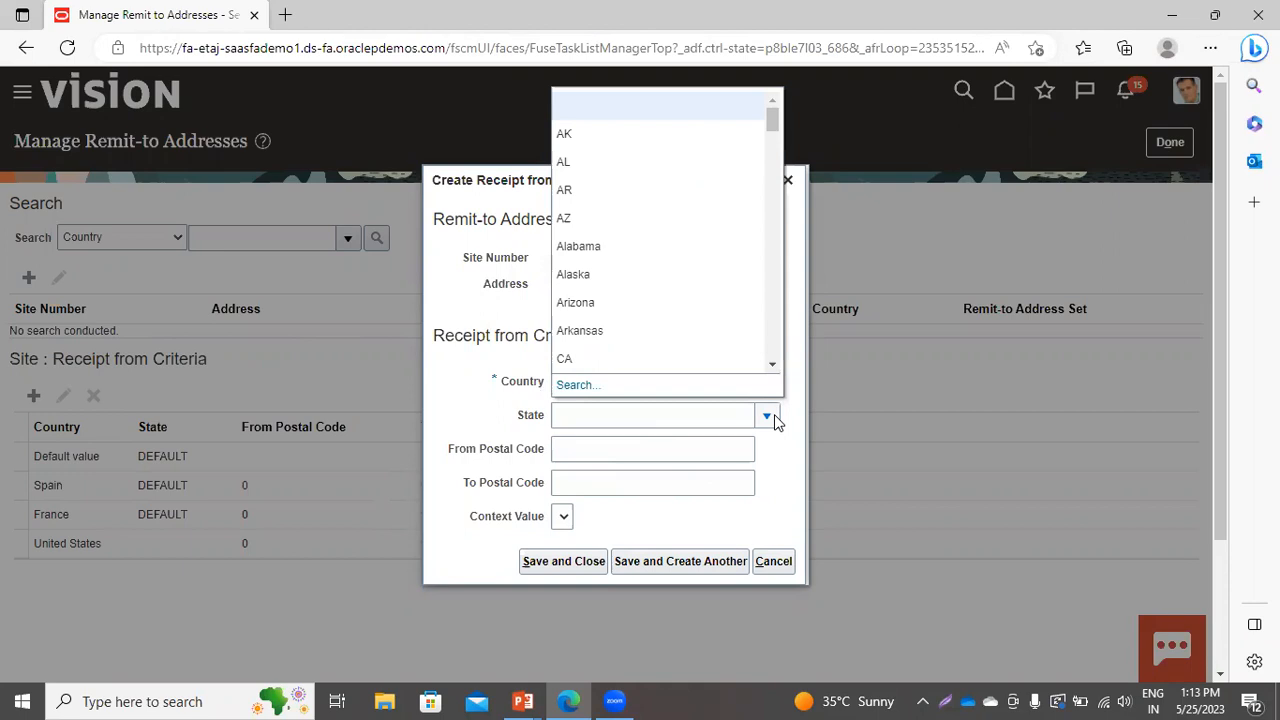
click(620, 419)
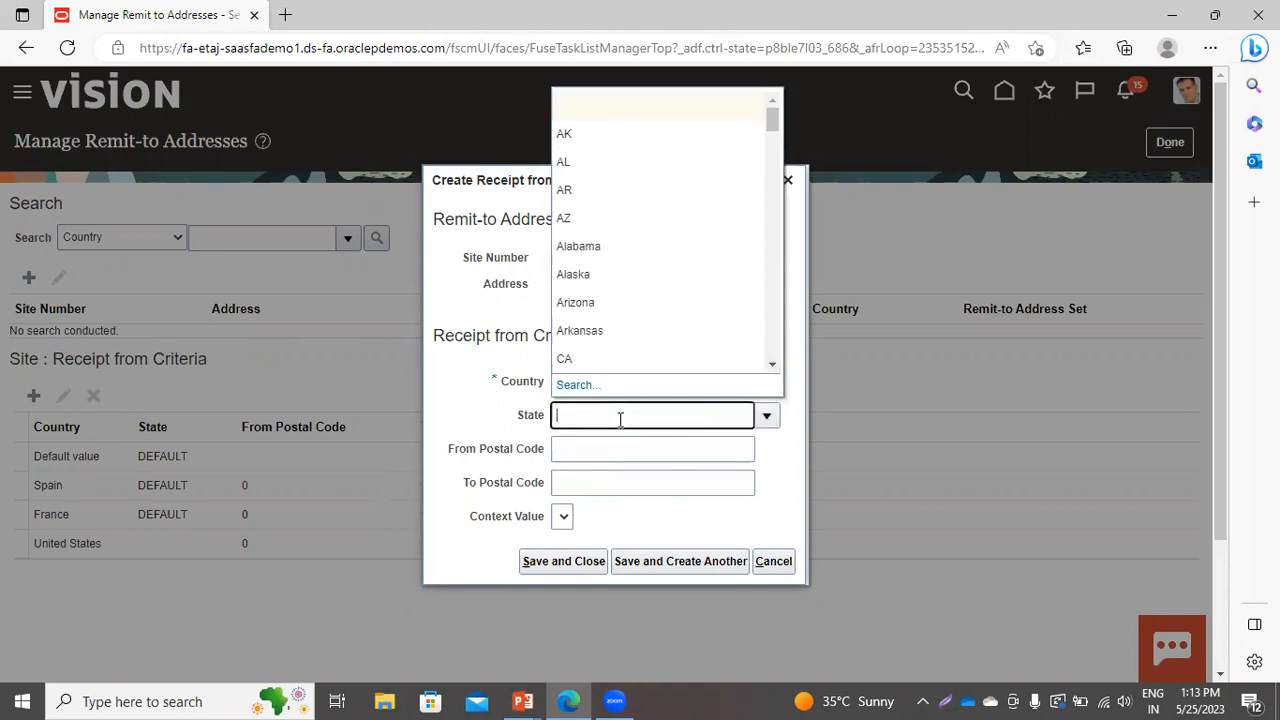
text(NY)
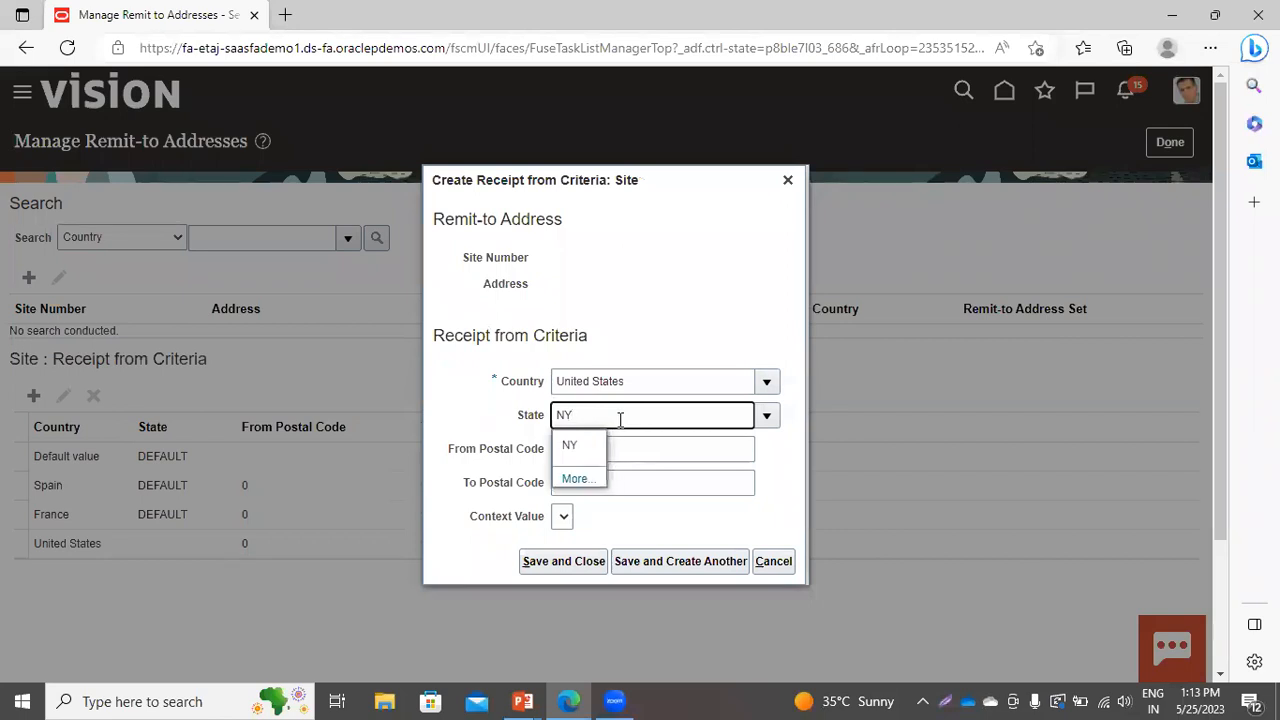
click(583, 448)
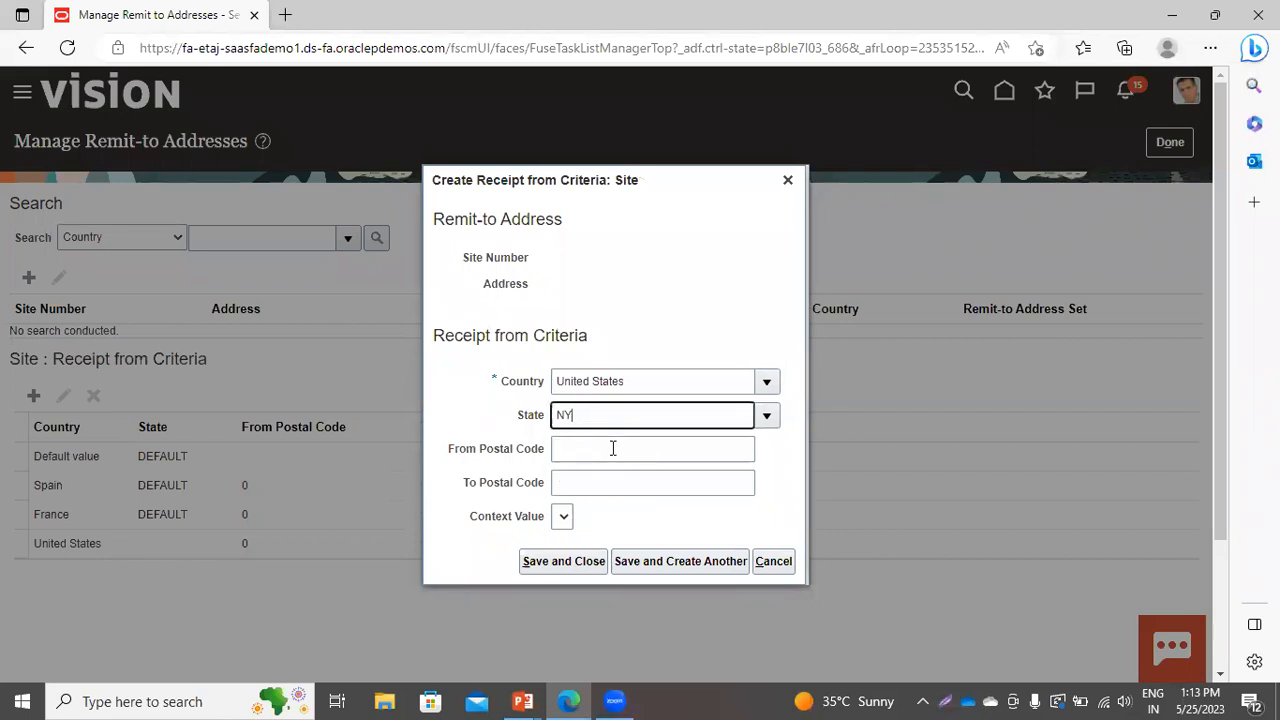
click(614, 449)
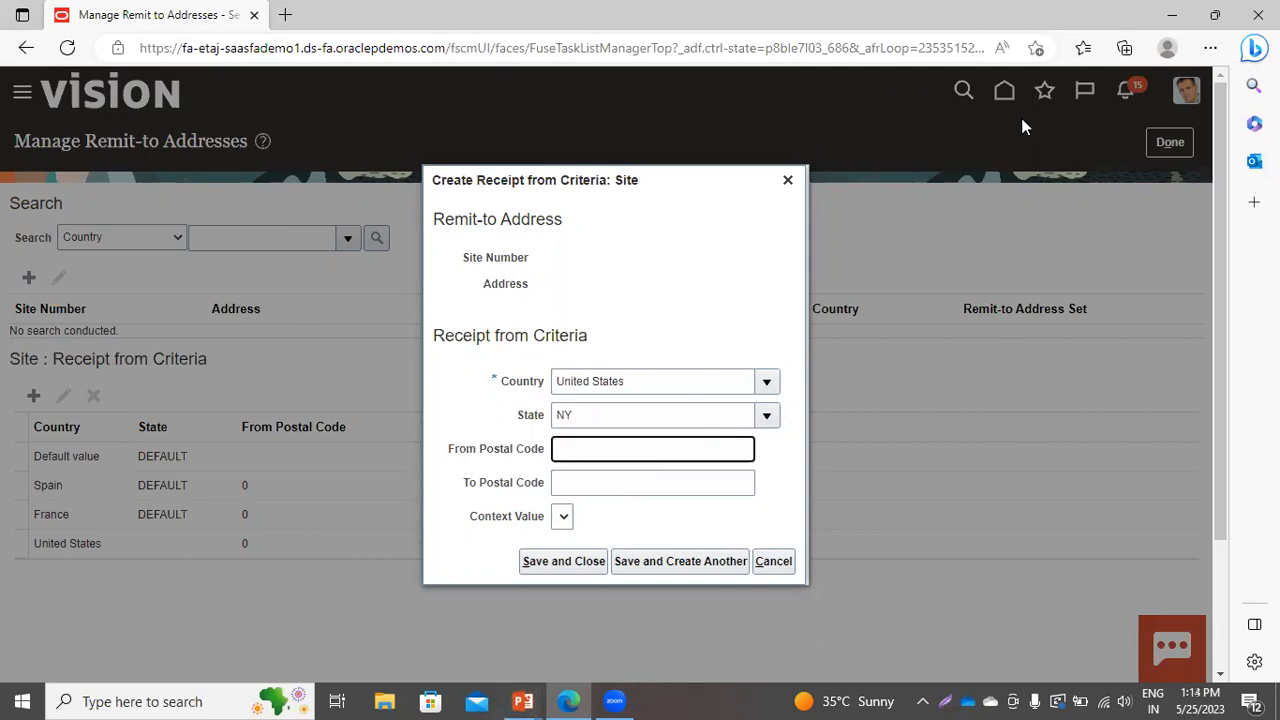
click(546, 566)
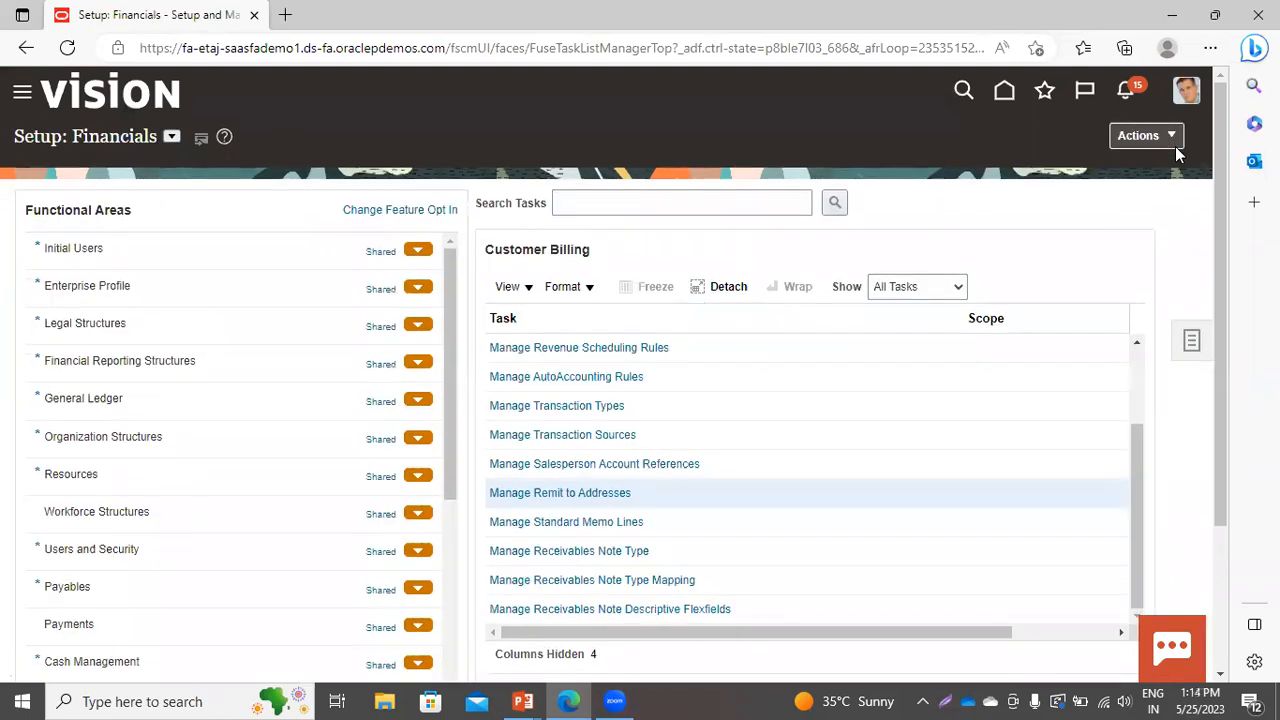
Step: Look up the setup that follows Remit to Addresses on the PowerPoint slide, then return to the browser
key(alt+Tab)
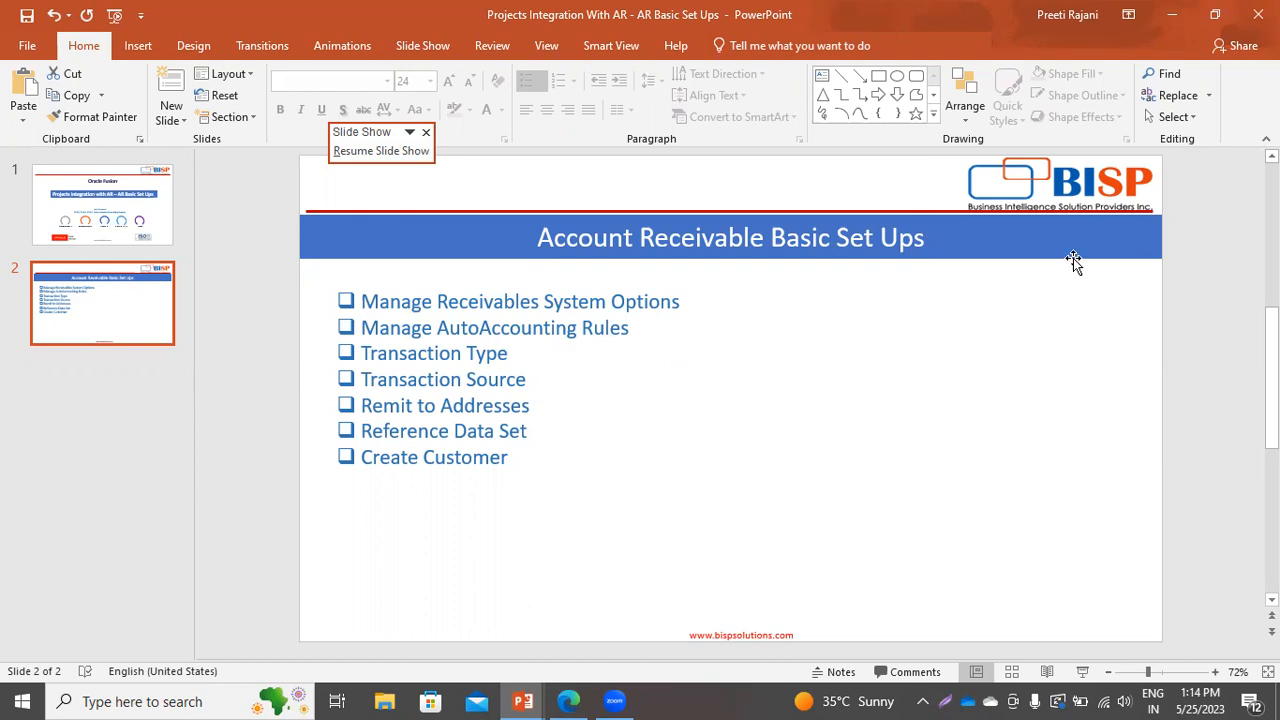
key(alt+Tab)
key(alt+Tab)
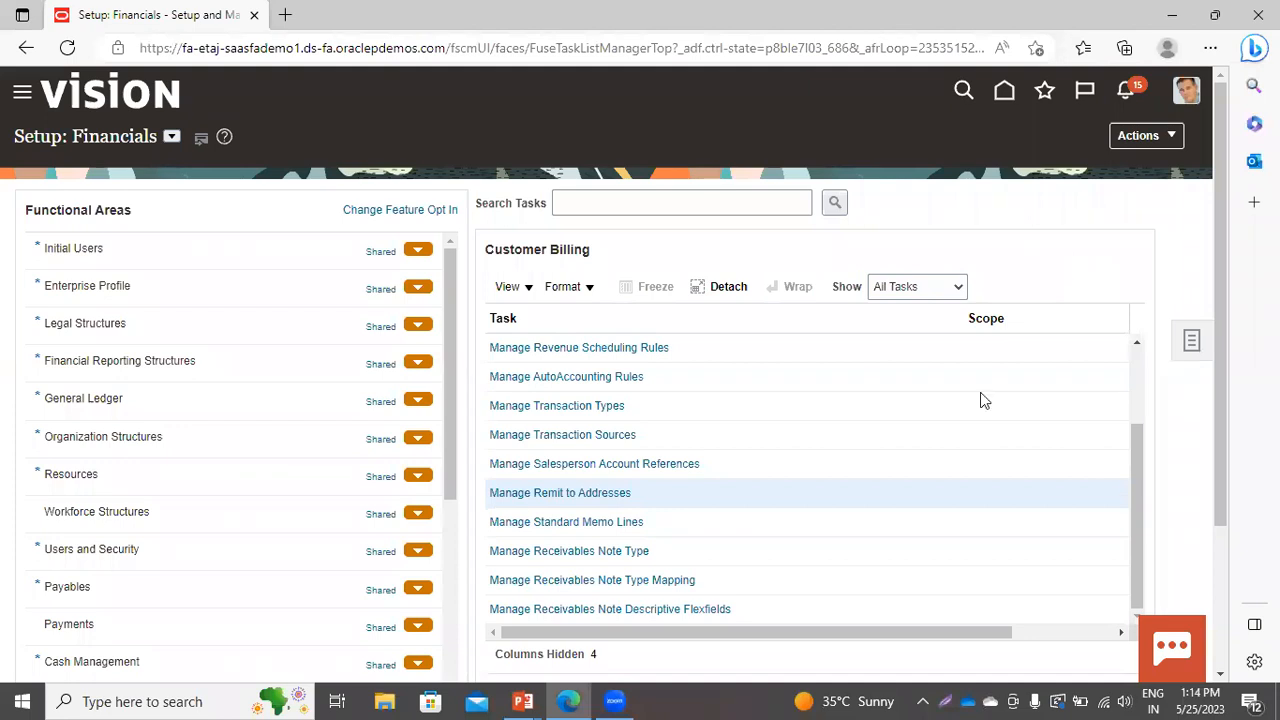
Step: Show all tasks of the Enterprise Profile functional area and open Manage Reference Data Sets
click(120, 287)
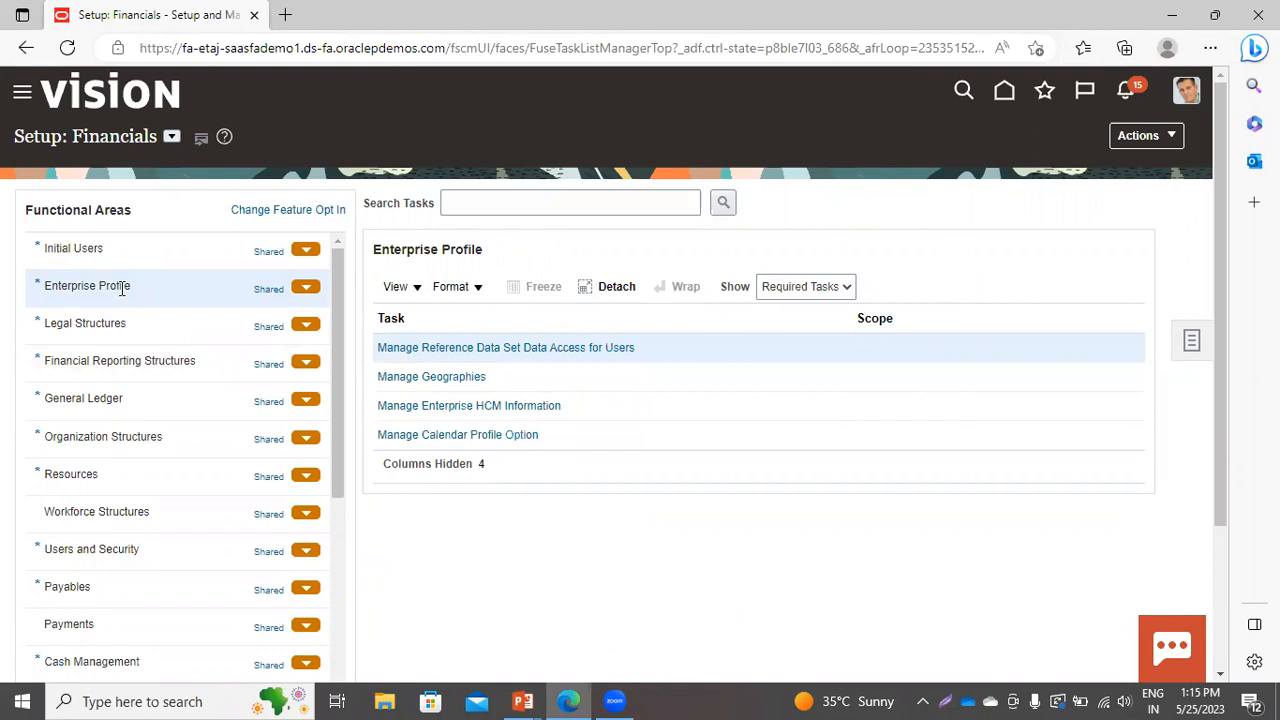
click(799, 292)
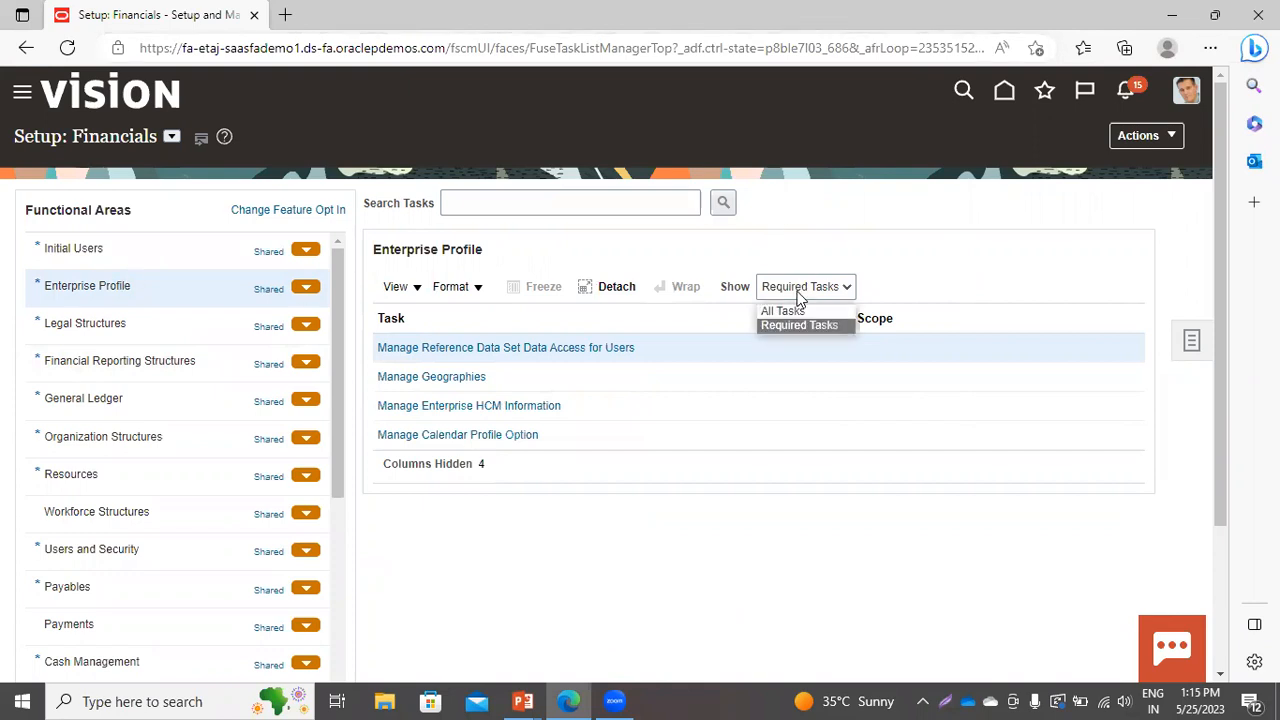
click(785, 311)
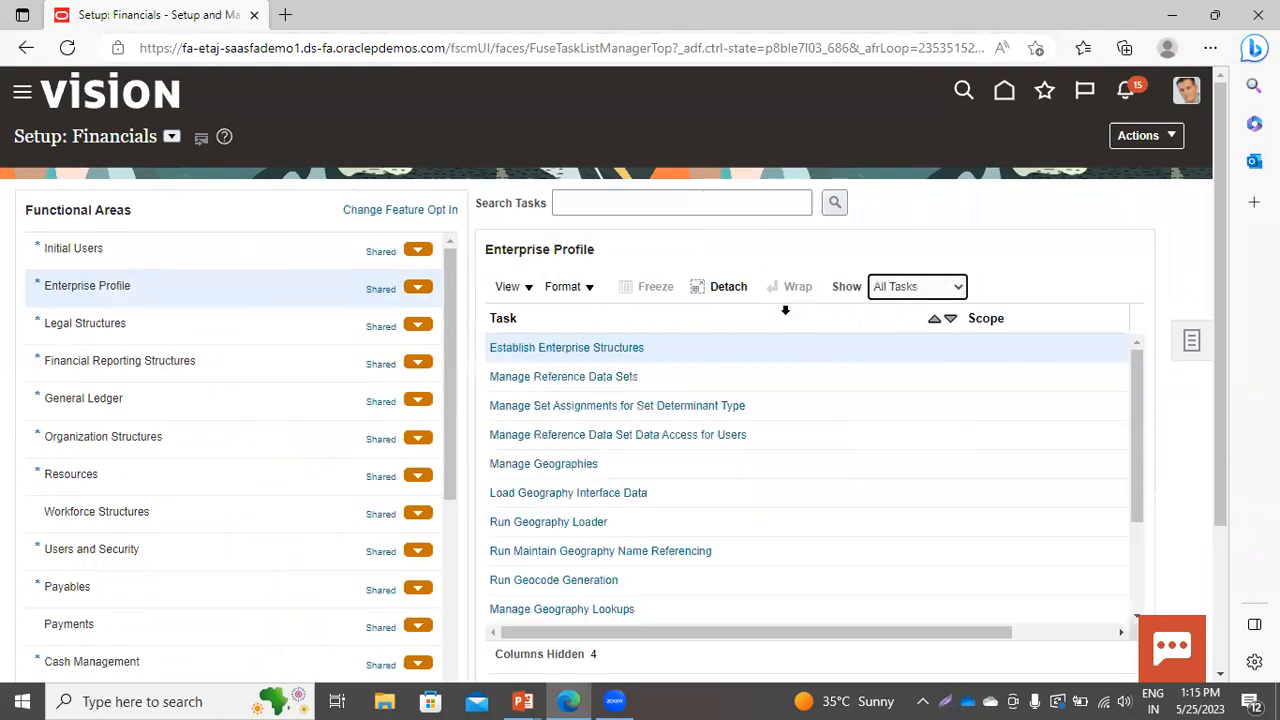
click(586, 376)
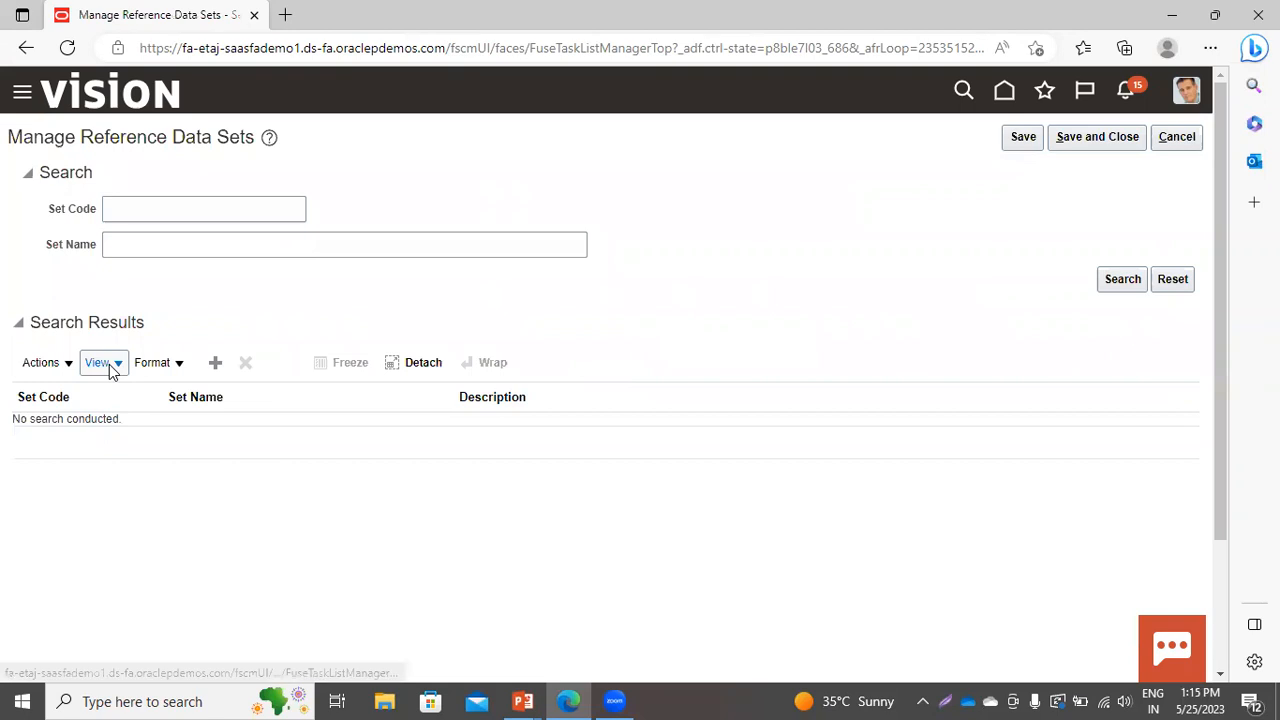
Step: Add a reference data set with set code PPM_RDS and set name PPM RDS
click(217, 363)
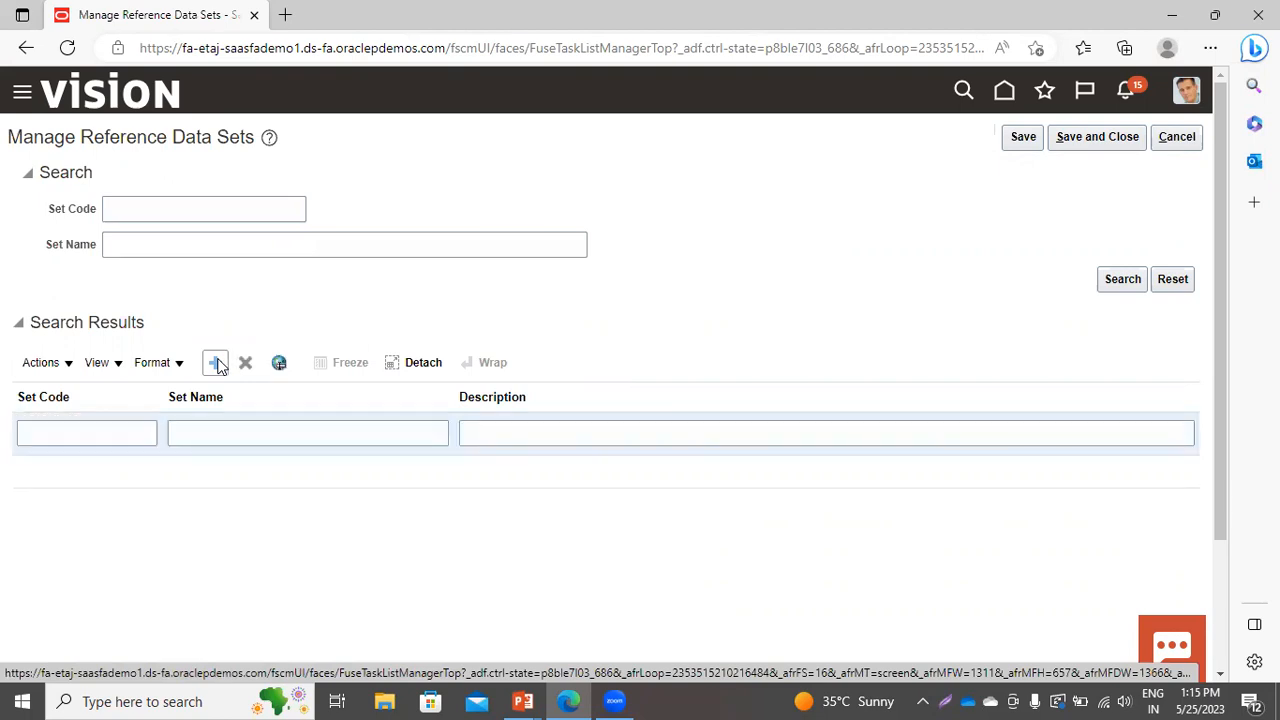
click(105, 437)
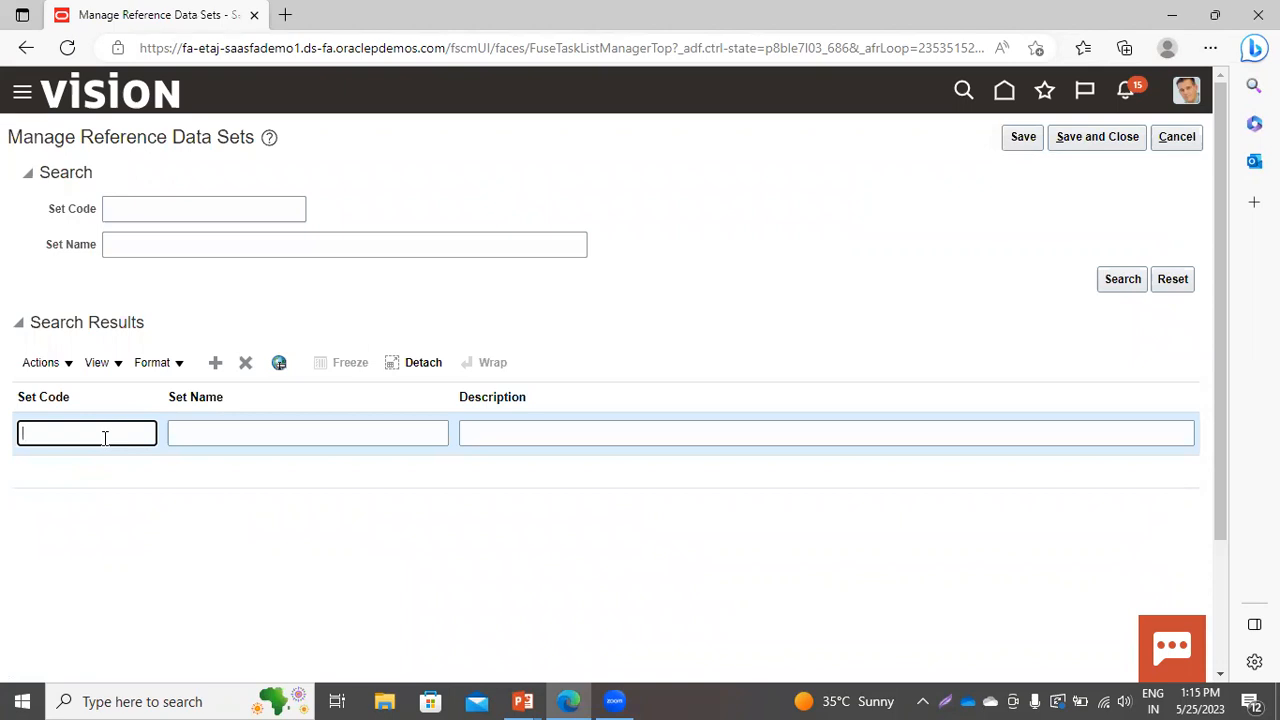
text(PPM_RDS)
click(197, 434)
text(PPM)
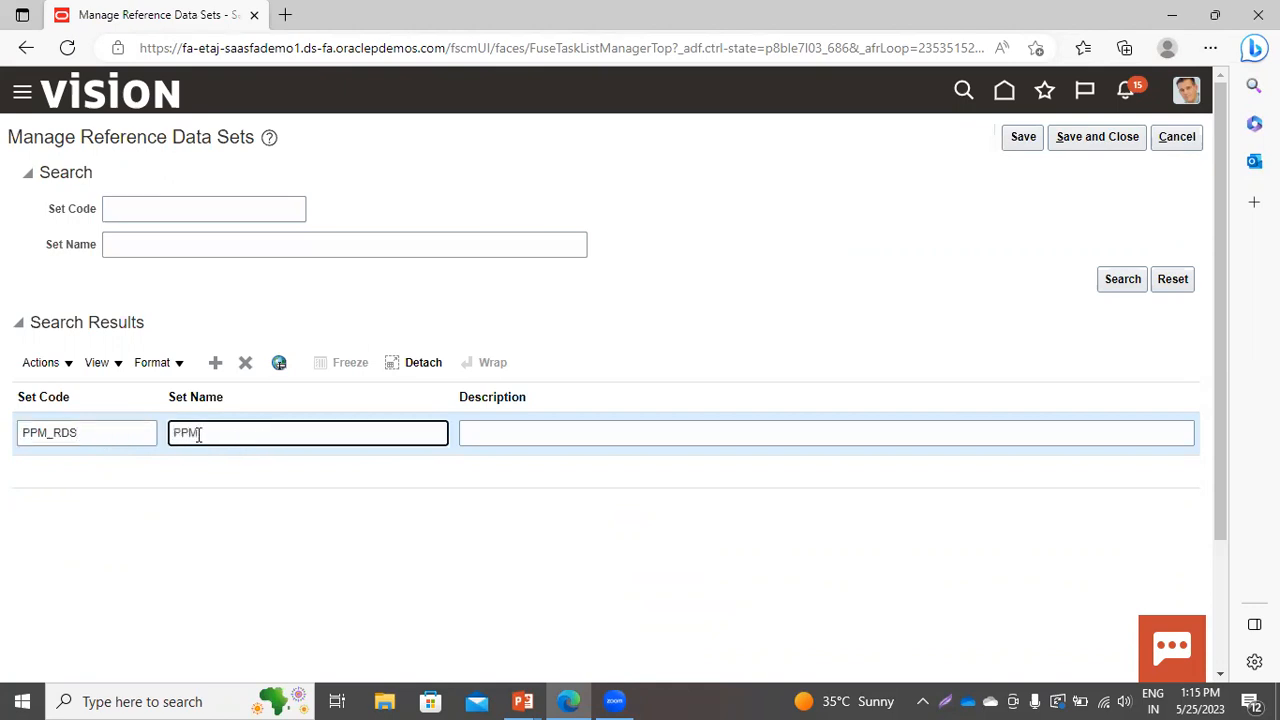
text( RDS)
Step: Enter "RDS For Customer Creation" as the description of the PPM_RDS reference data set
click(483, 437)
text(RDS )
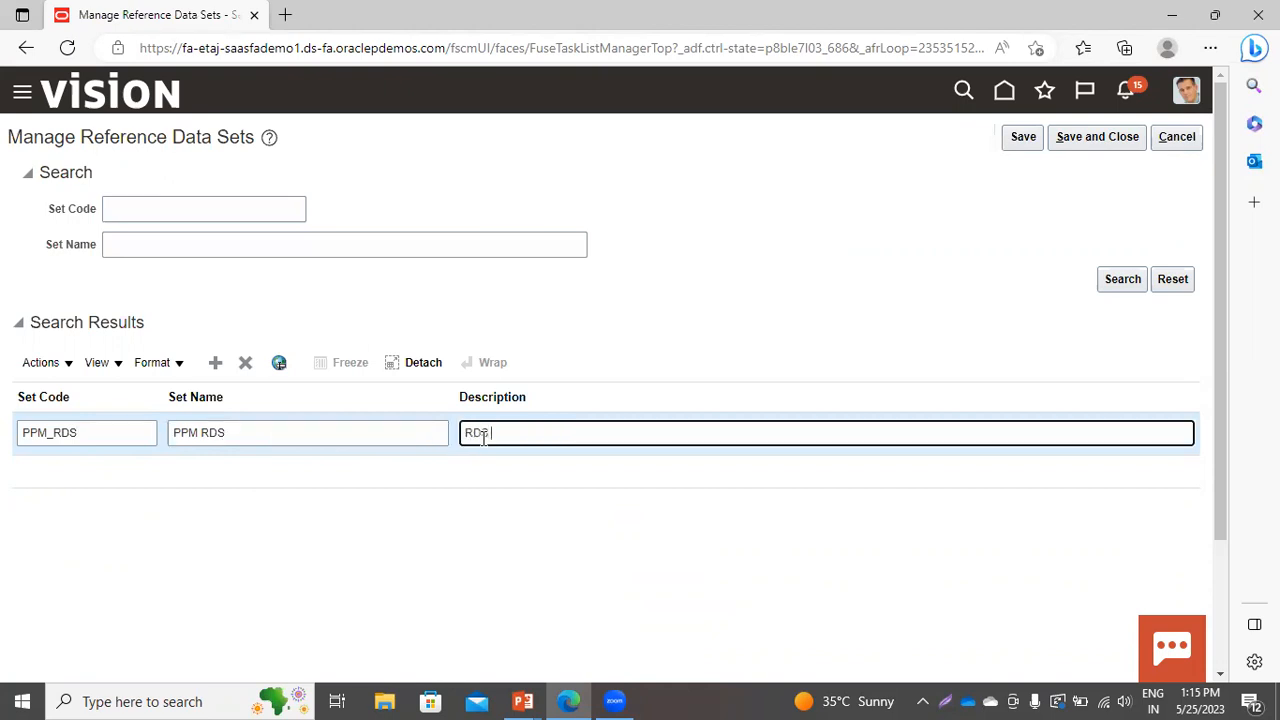
text(Fpr)
key(BackSpace)
key(BackSpace)
text(or Customer Creation)
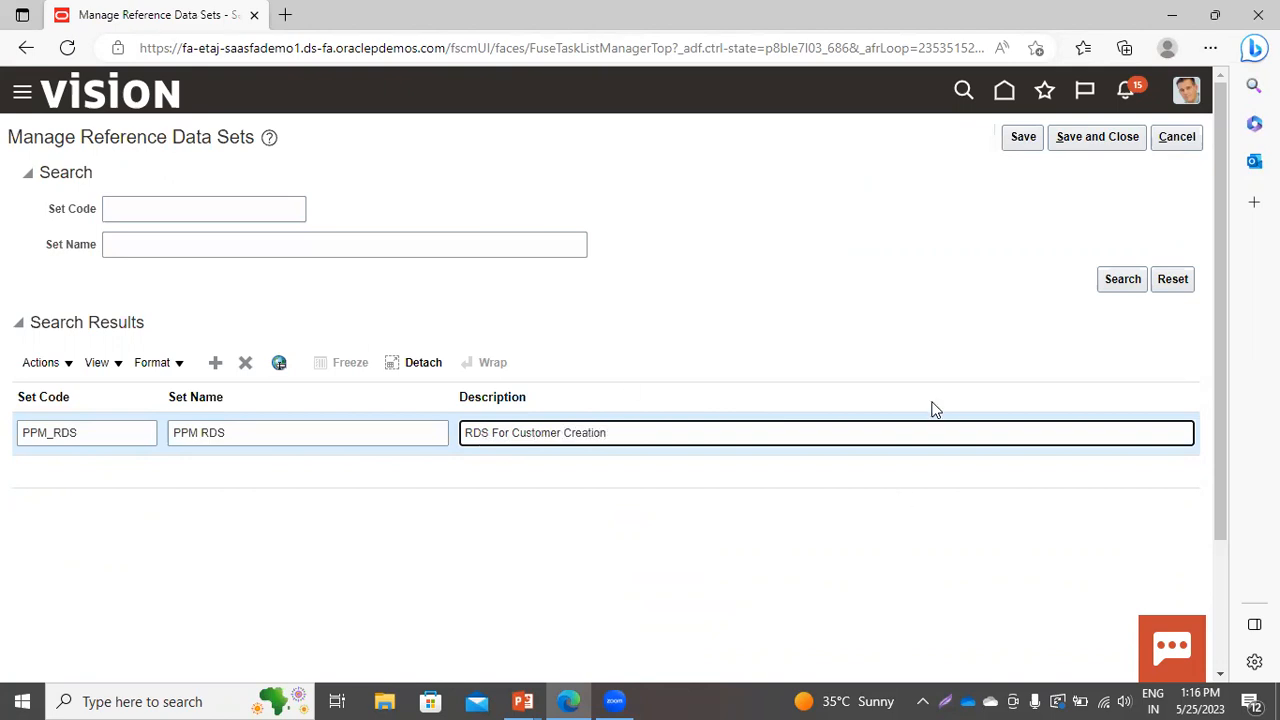
Step: Save and close the PPM_RDS reference data set and open the Organization Structures functional area
click(1088, 140)
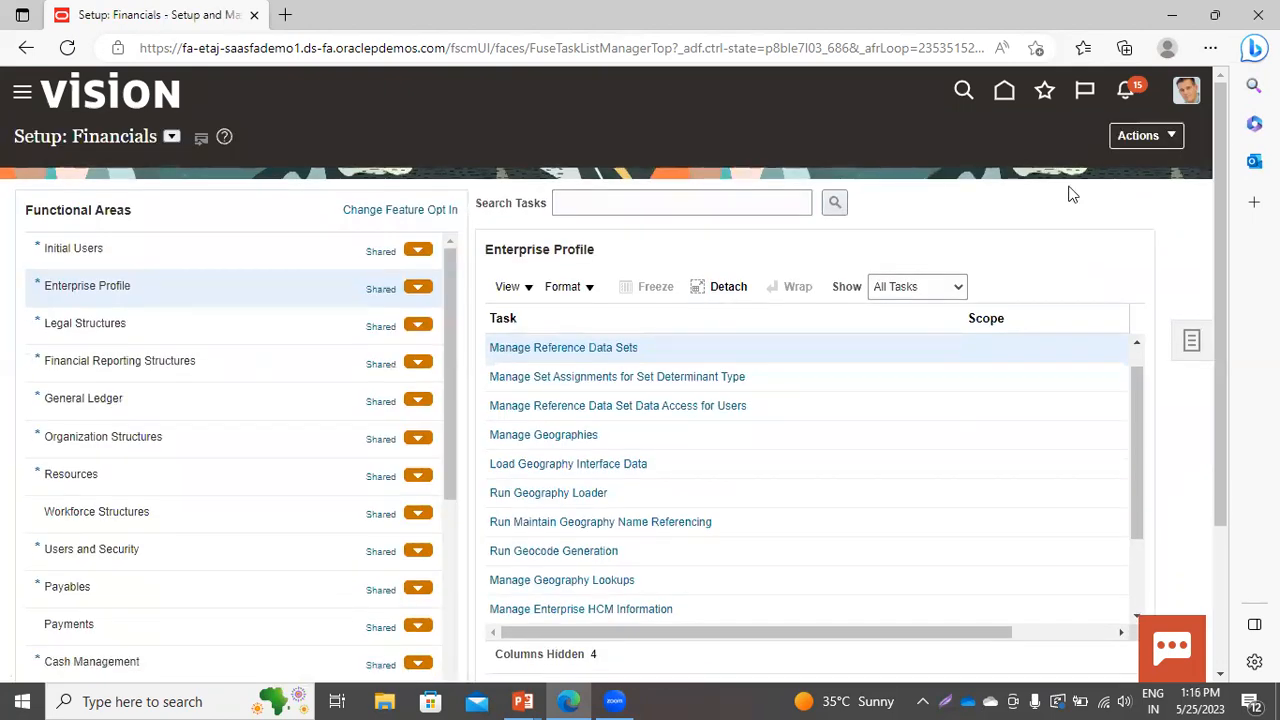
click(91, 439)
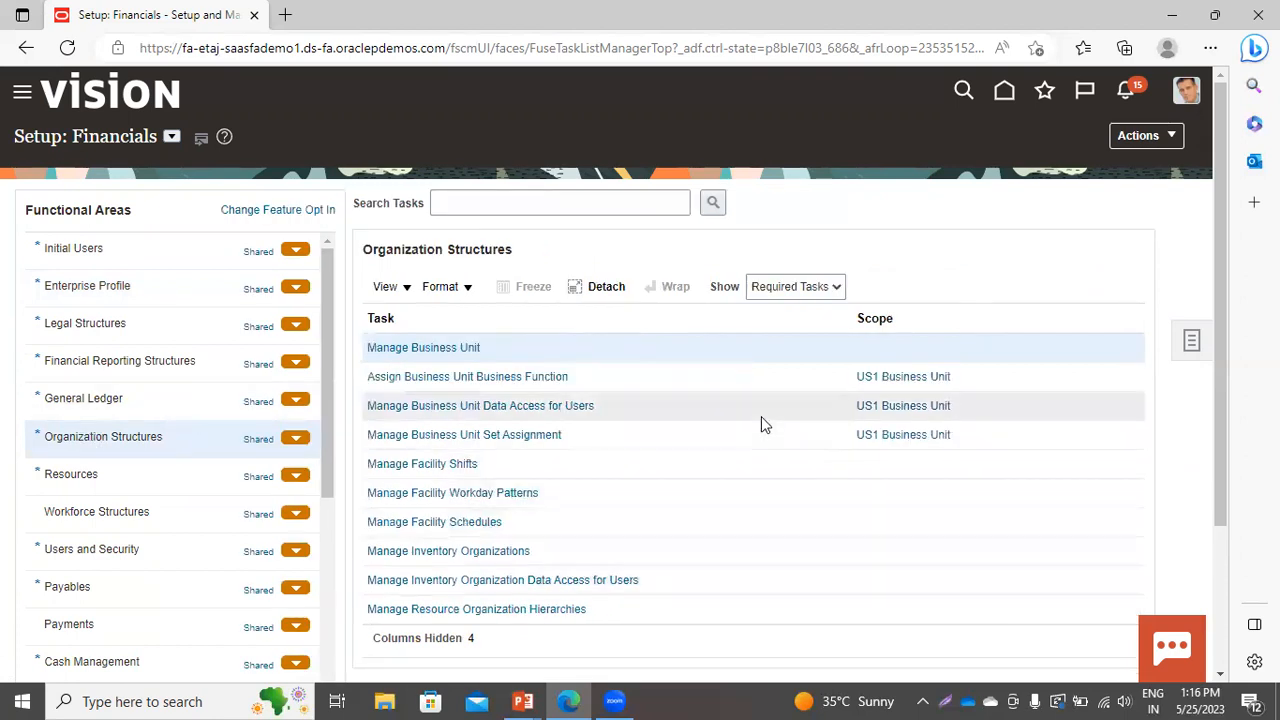
Step: Review the business functions assigned to US1 Business Unit and leave without saving
click(465, 380)
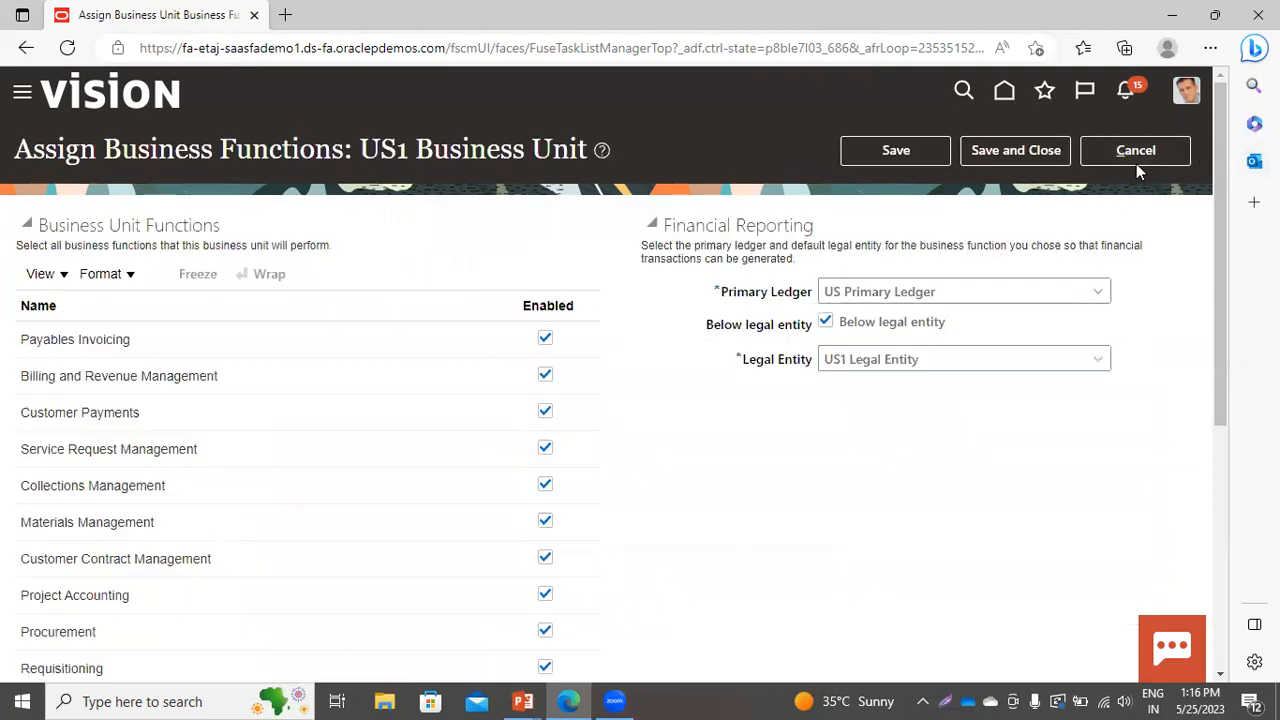
click(1136, 154)
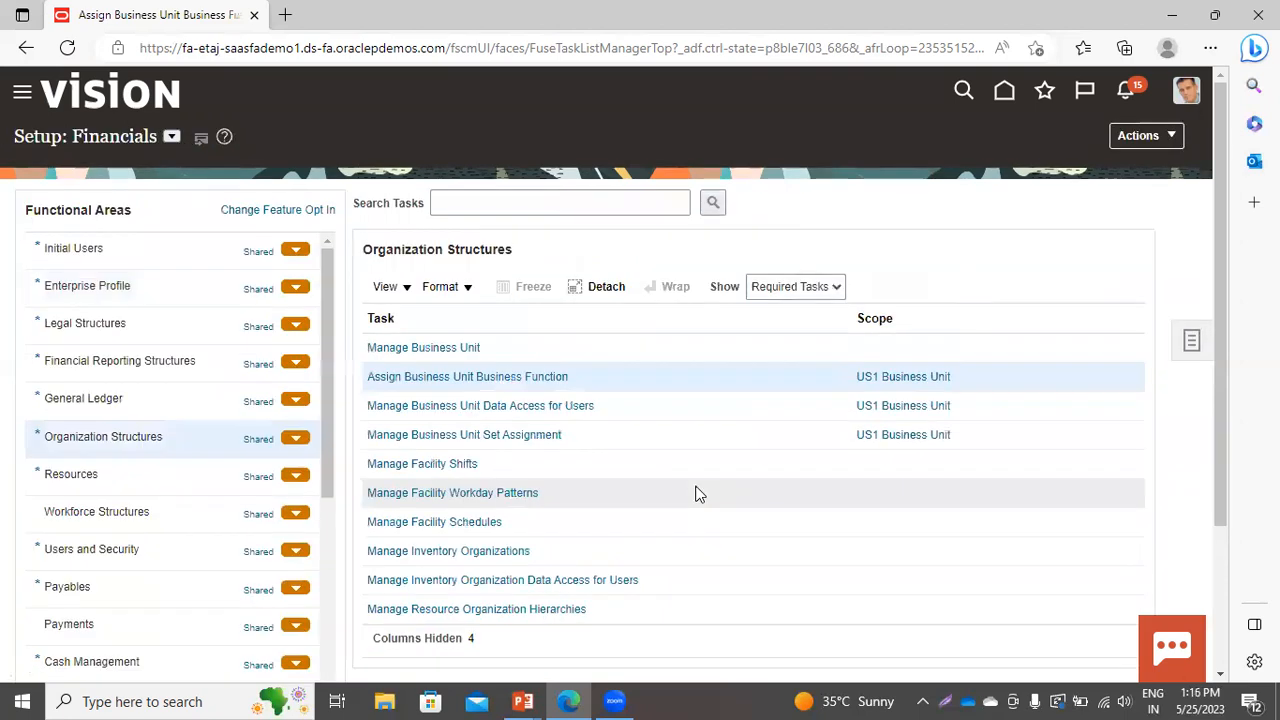
Step: In the business unit set assignments of US1 Business Unit, set the Customer Account Relationship reference data set code to PPM_RDS
click(425, 434)
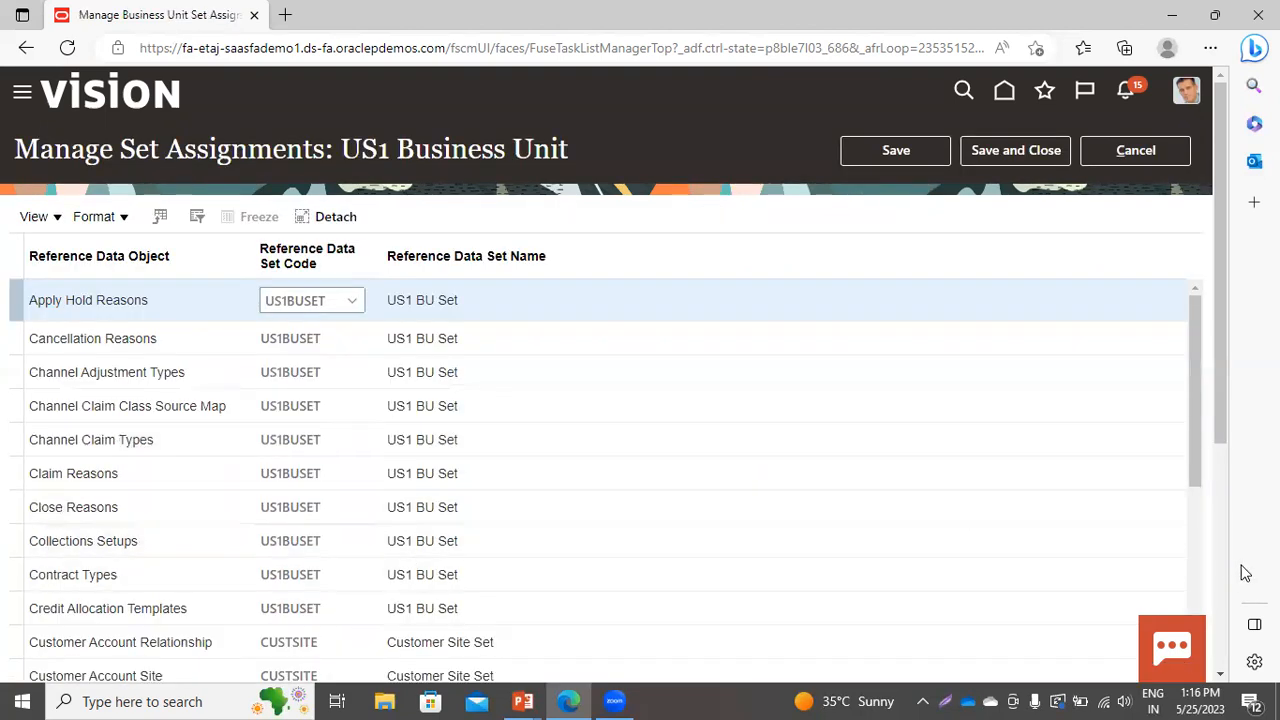
drag(1194, 465, 1203, 521)
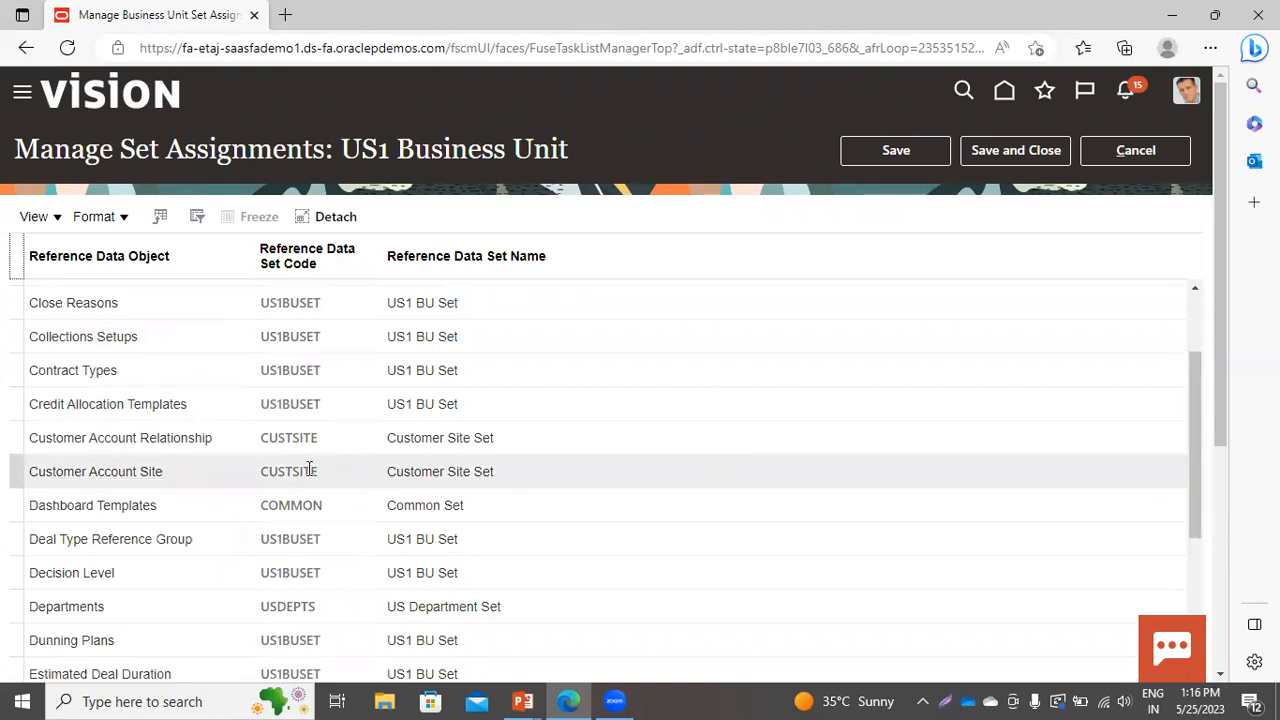
click(277, 438)
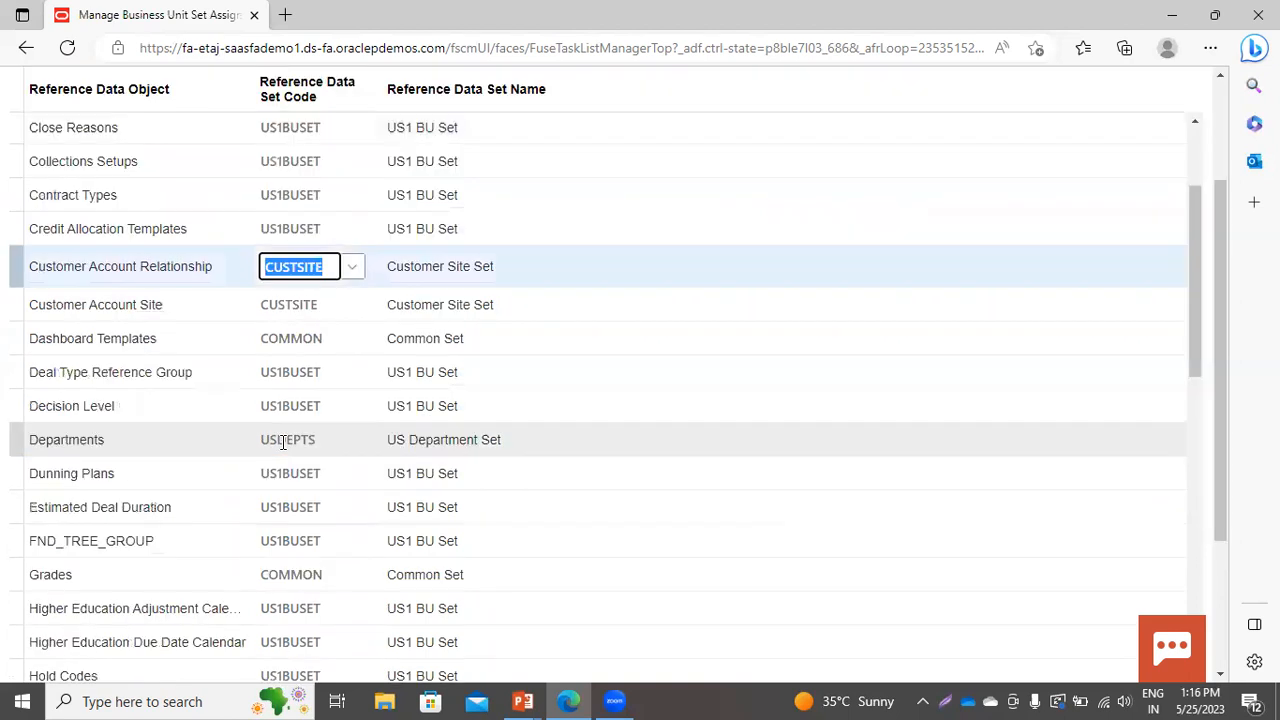
text(PPM)
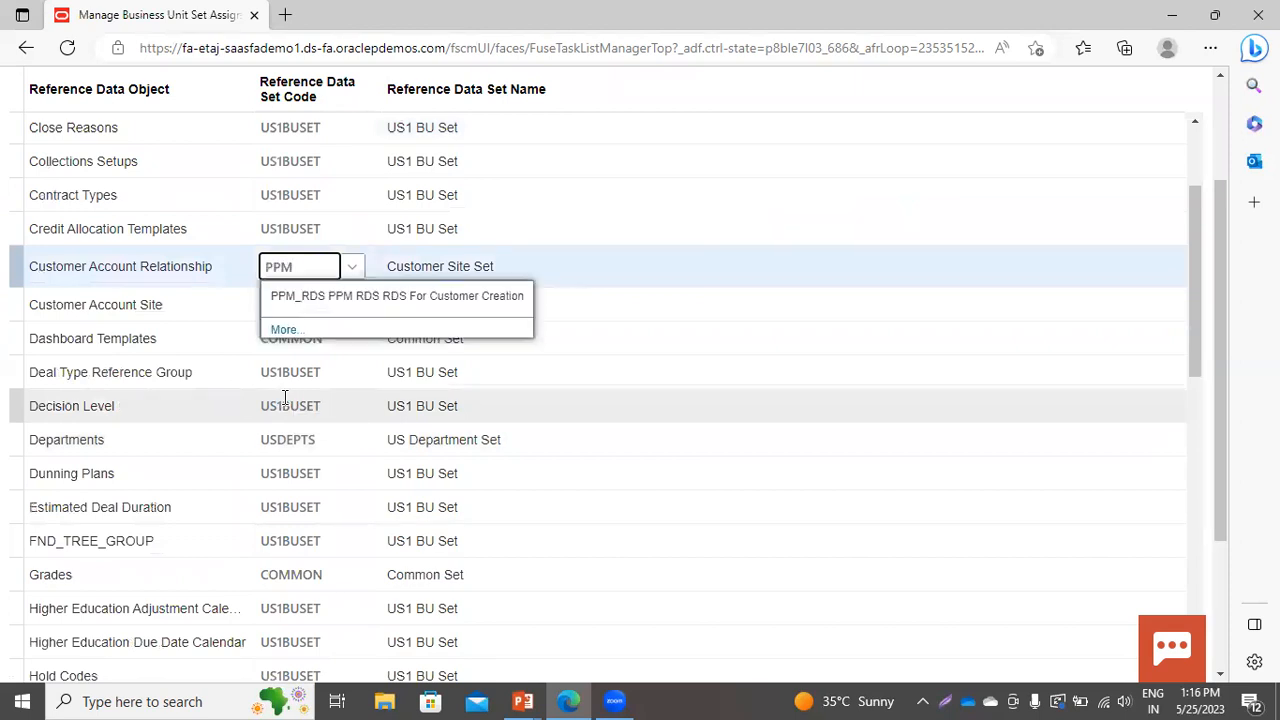
click(334, 293)
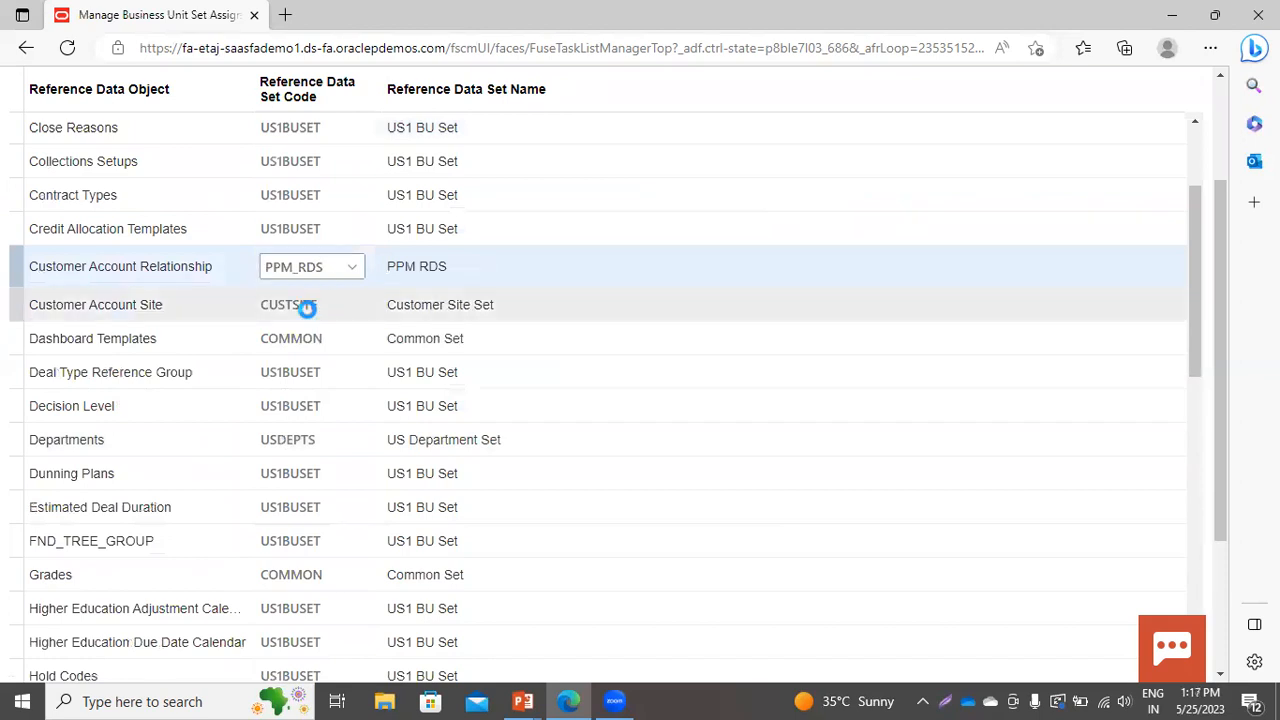
Step: Set the Customer Account Site reference data set code to PPM_RDS, and save and close the set assignments
click(307, 309)
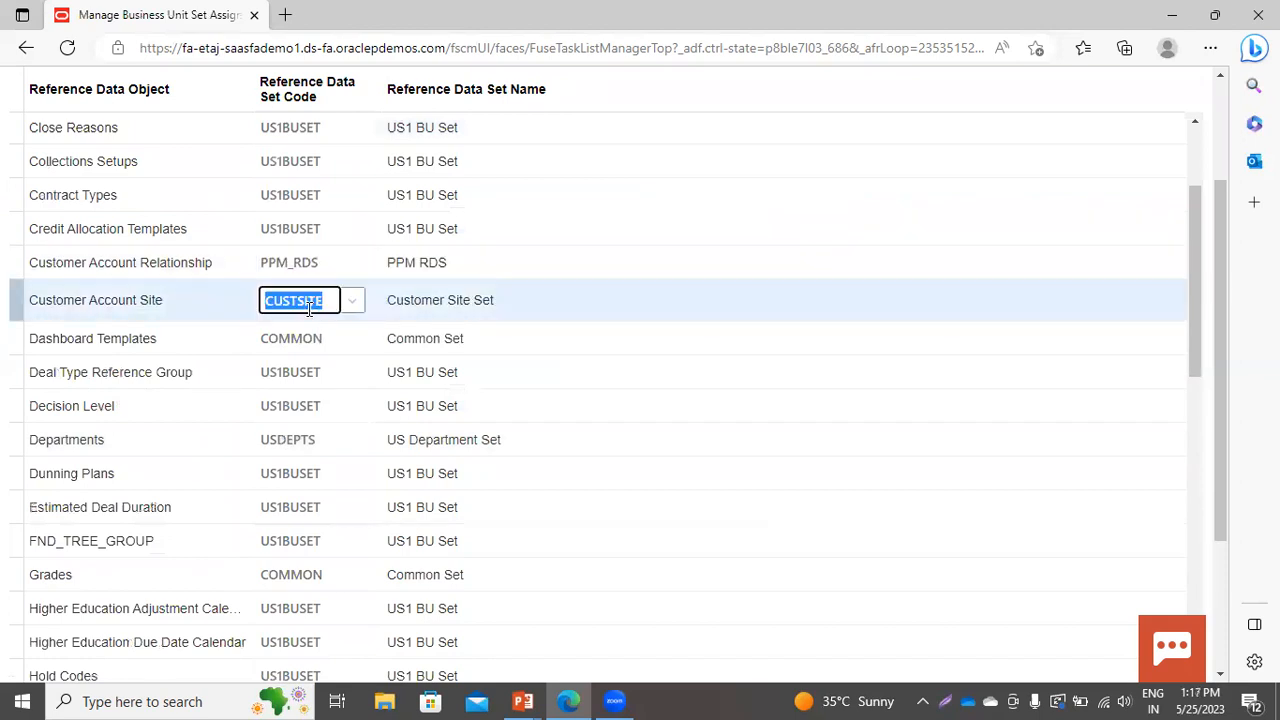
text(PPM)
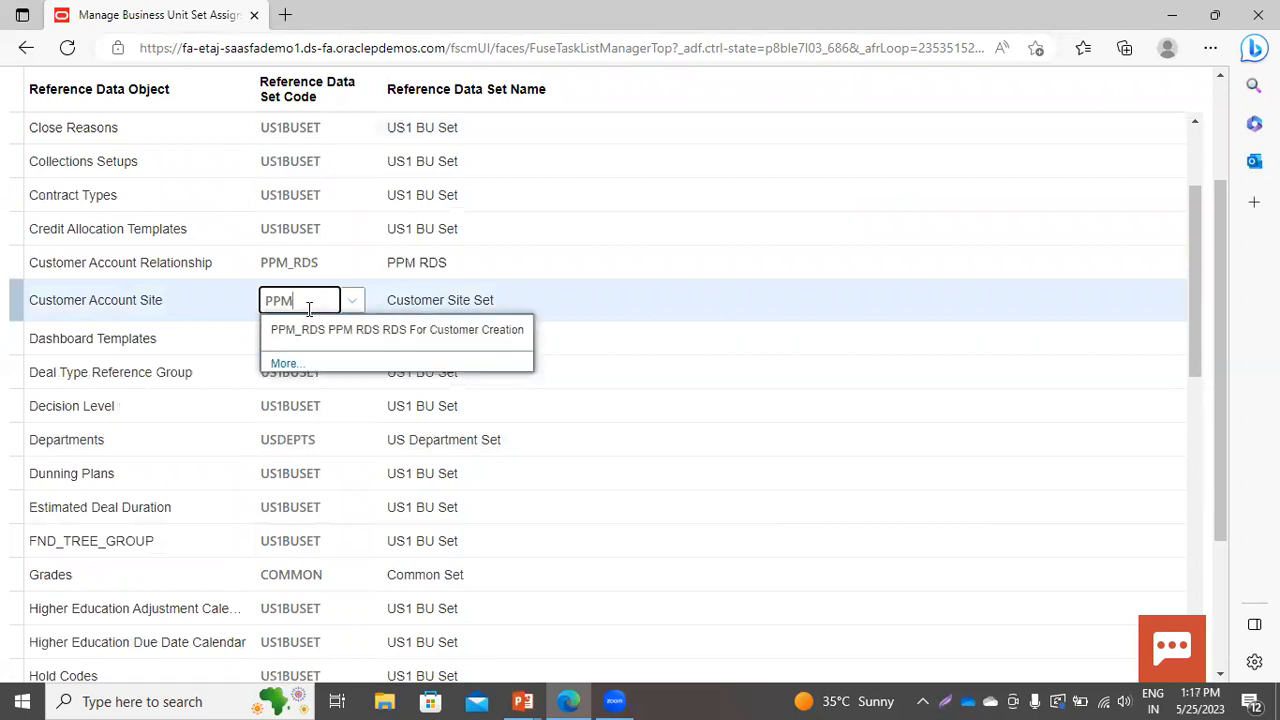
click(300, 334)
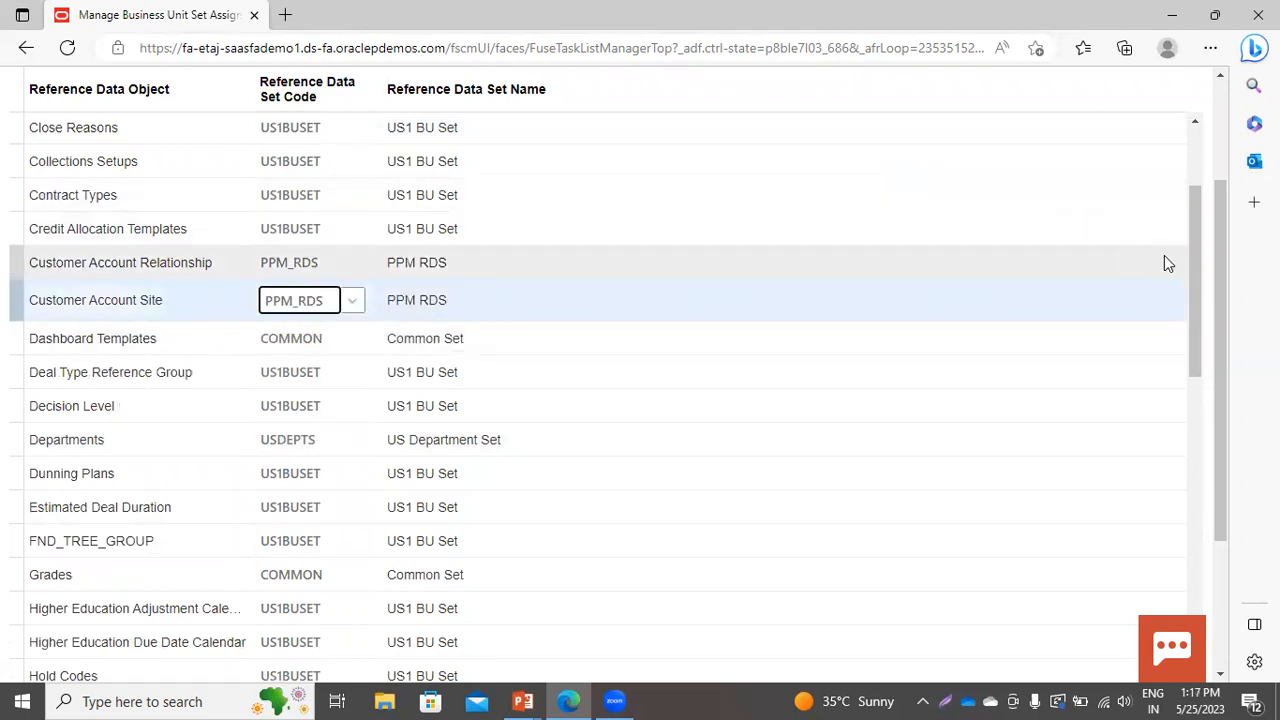
scroll(1192, 274, up, 2)
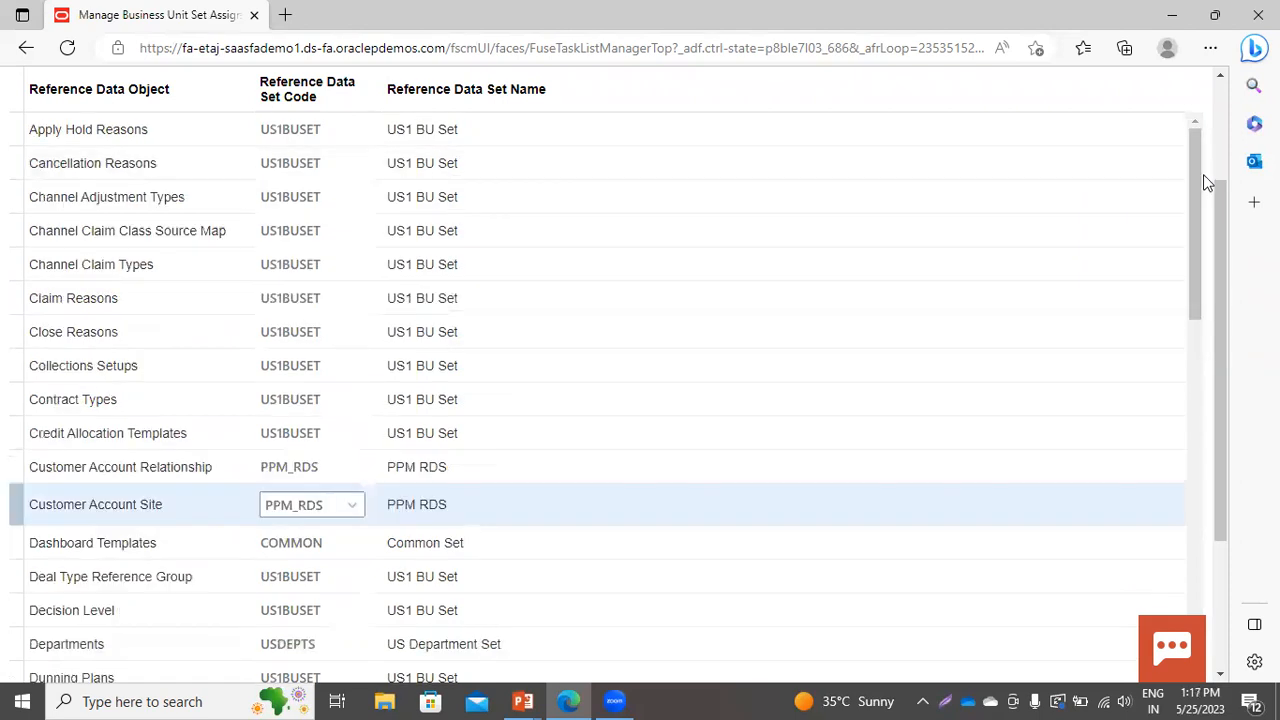
scroll(1222, 201, up, 2)
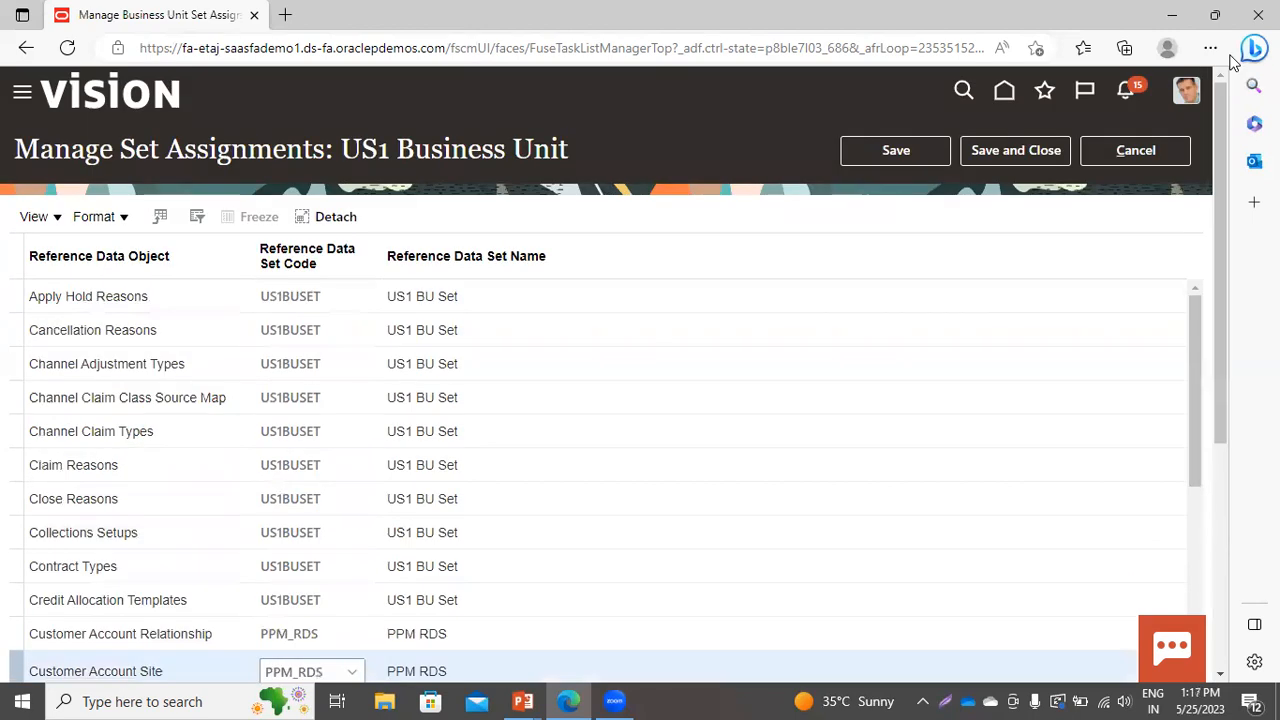
click(995, 156)
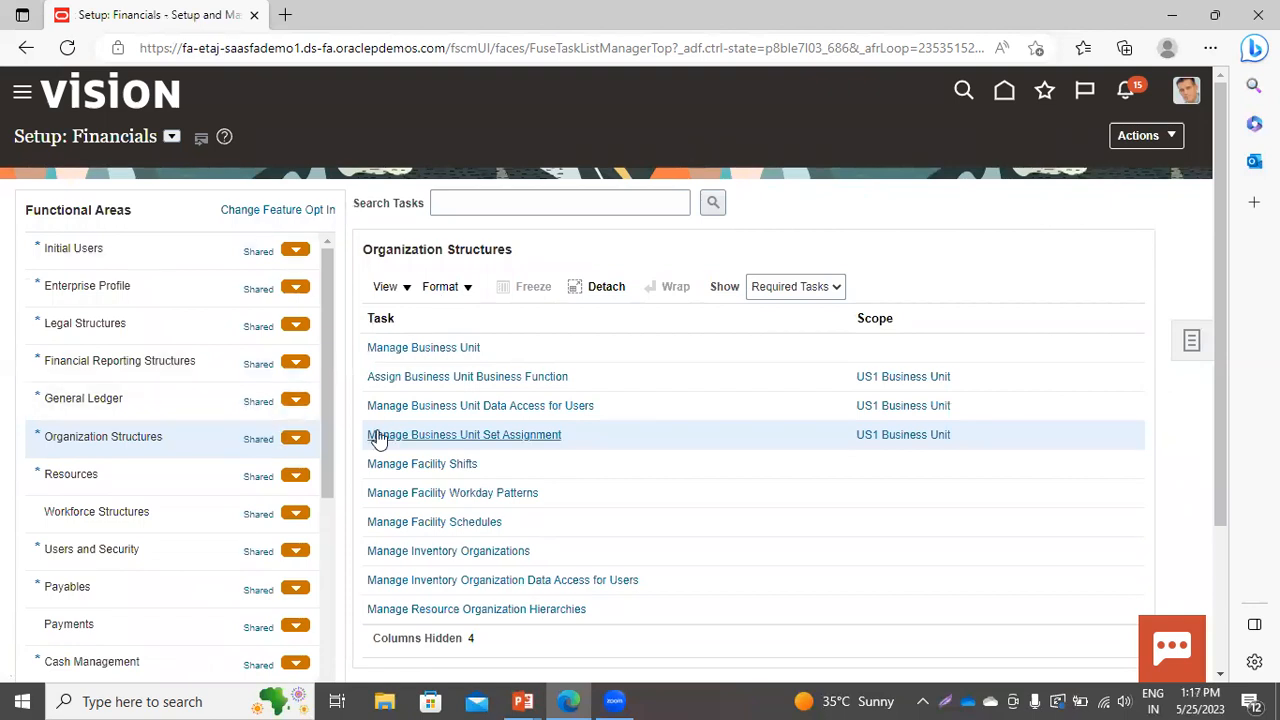
Step: Show all tasks of the Customers functional area and open the Create Customer task
drag(326, 411, 334, 573)
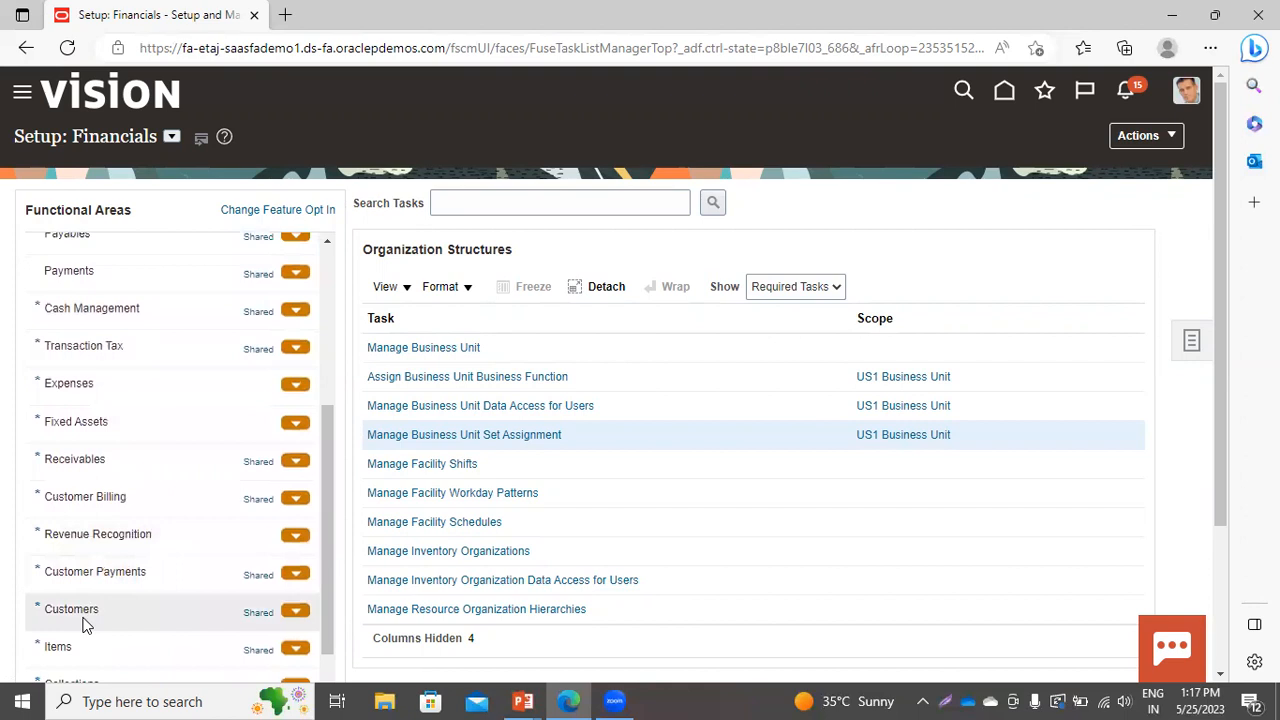
click(84, 620)
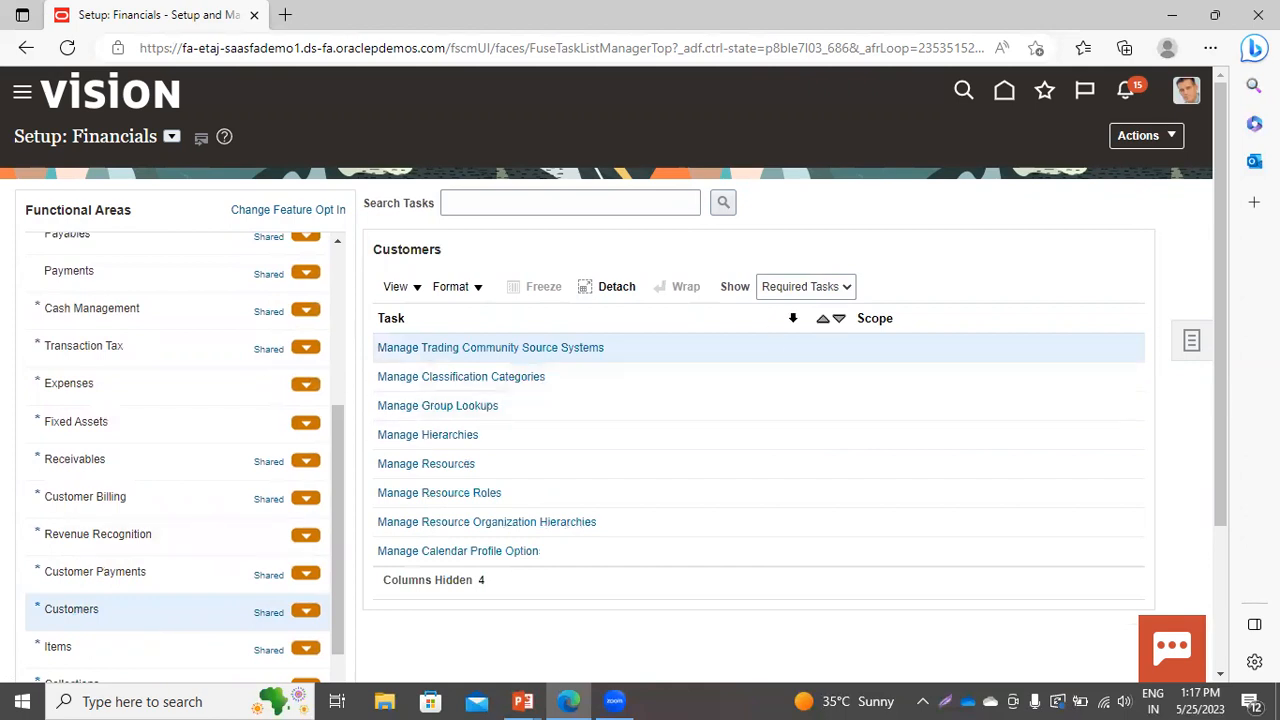
click(797, 289)
click(785, 311)
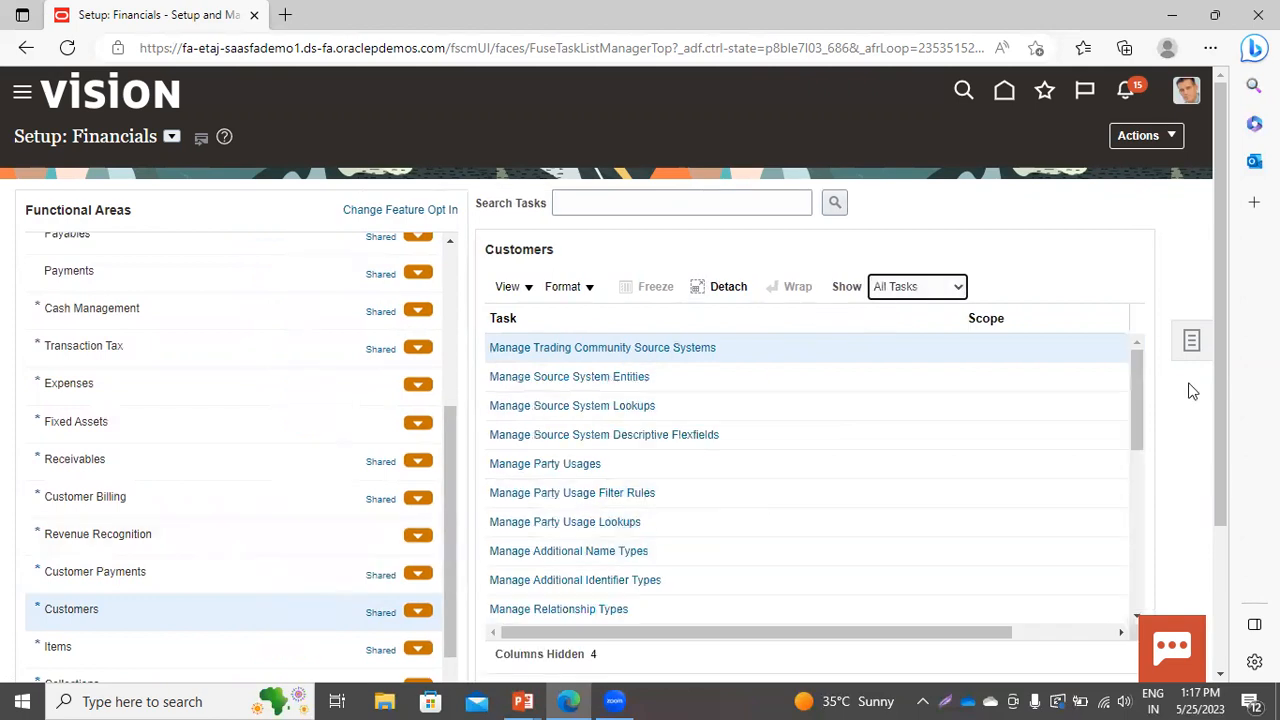
drag(1134, 424, 1163, 695)
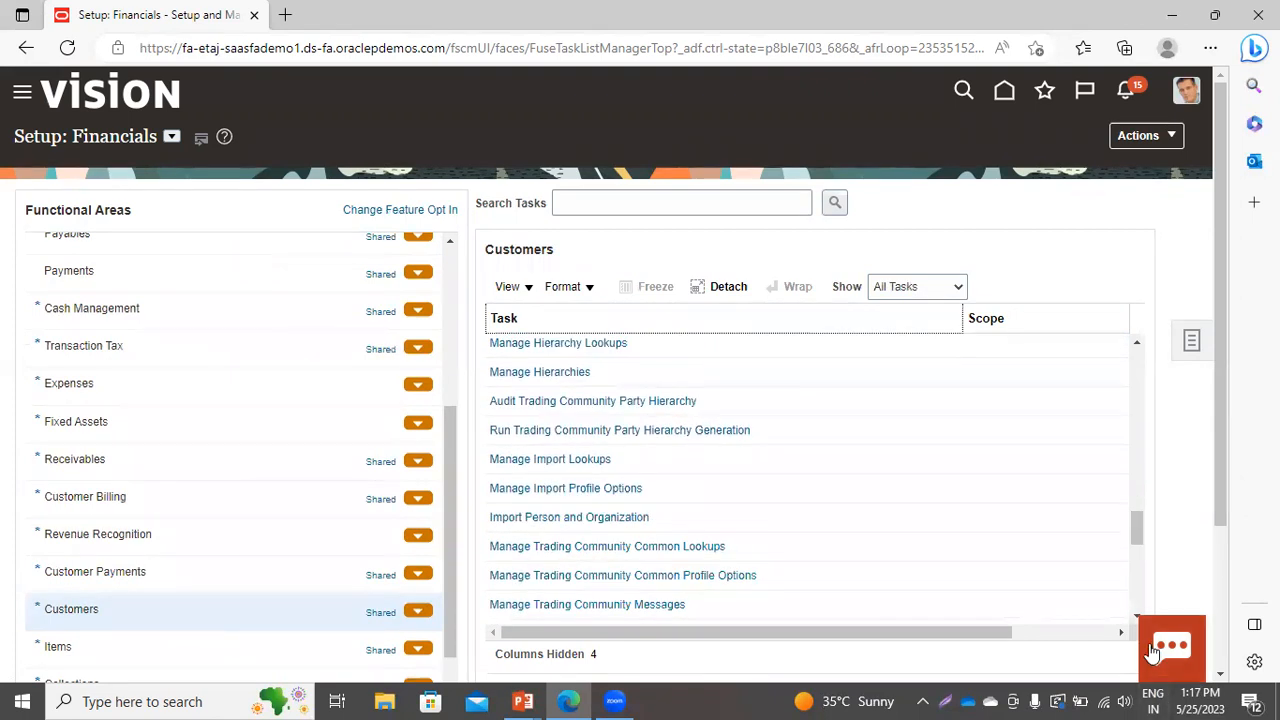
drag(1130, 613, 1130, 613)
click(536, 461)
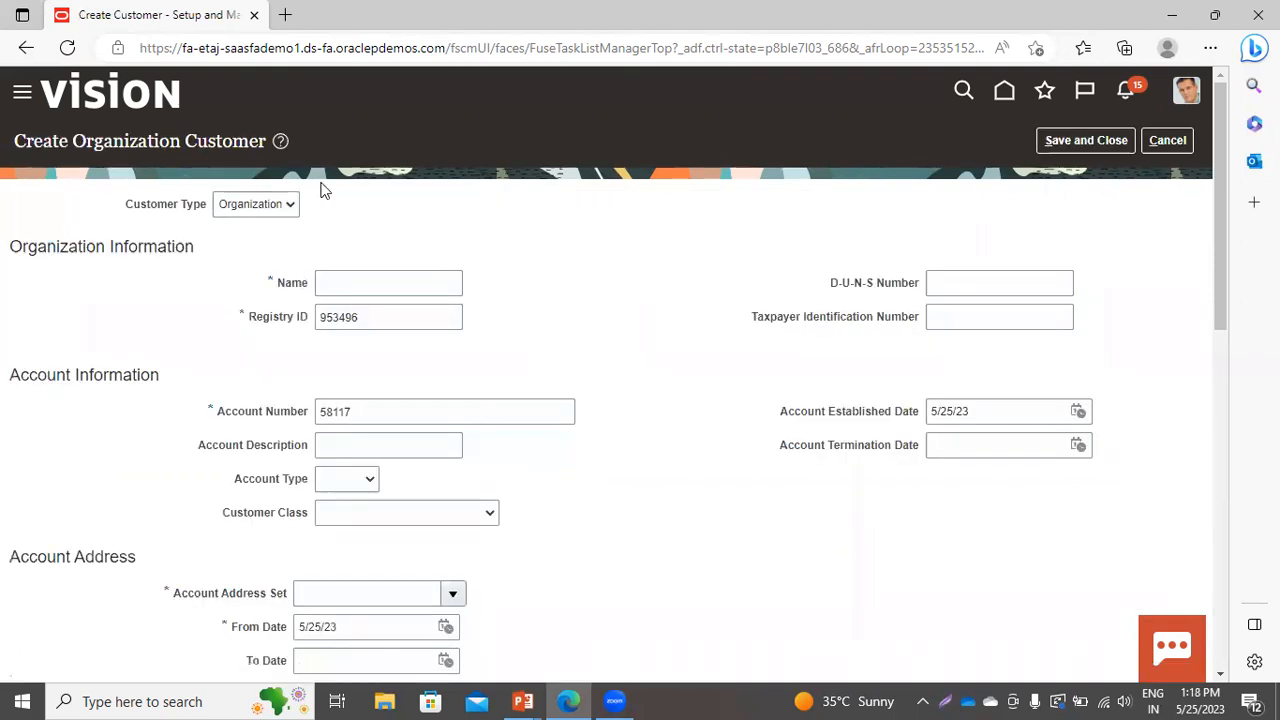
Step: Enter PPM Inc as the name of the new organization customer
click(355, 283)
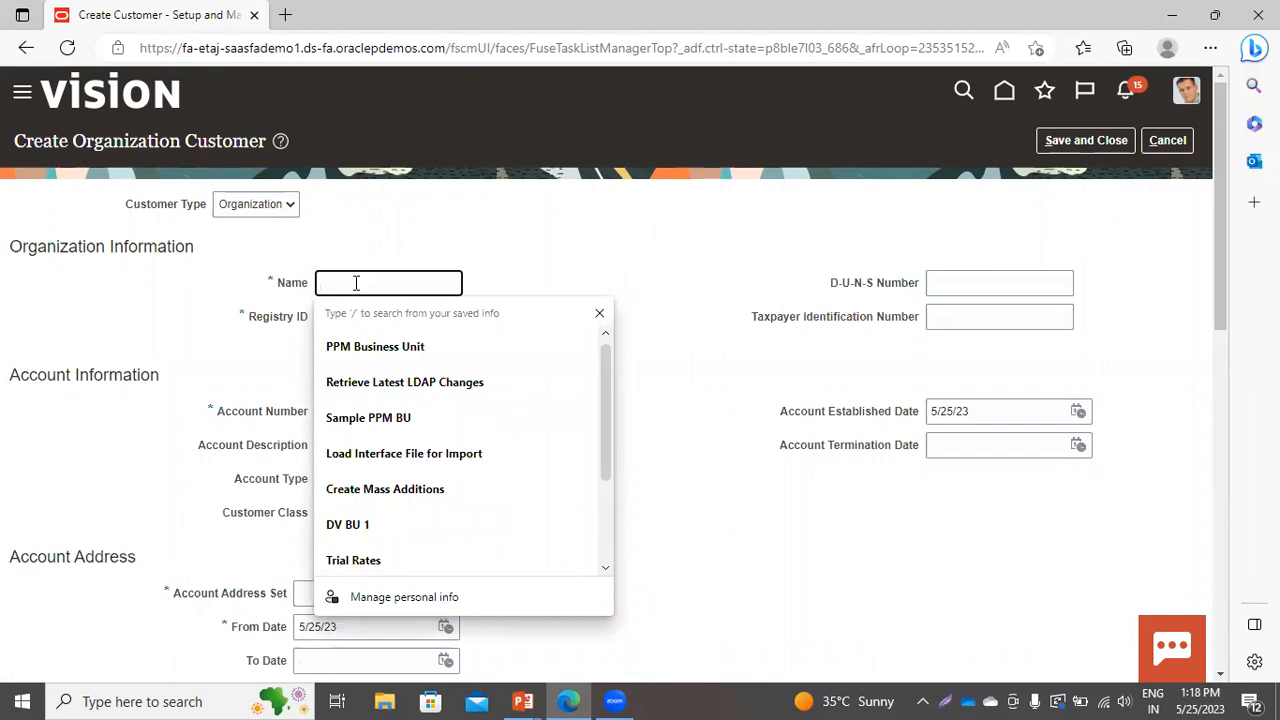
text(PPM )
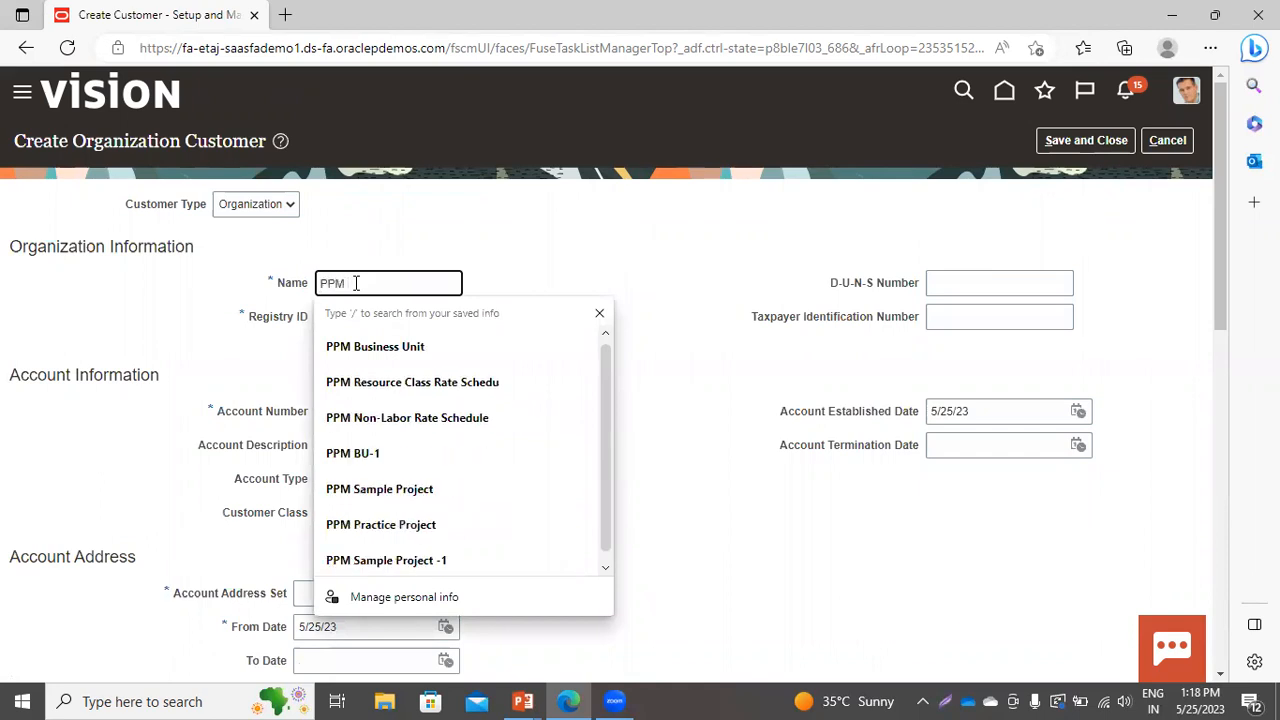
text(Inc)
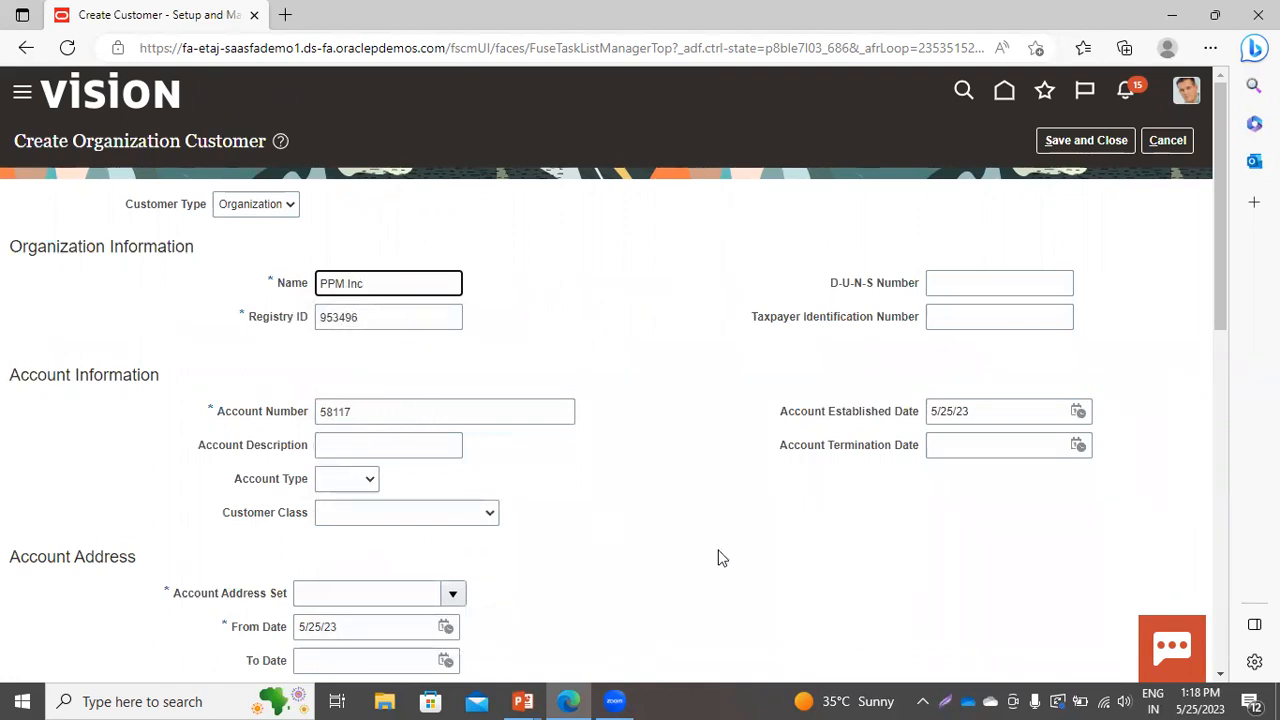
Step: Search the reference data sets for code PPM and choose PPM_RDS as the customer's account address set
scroll(1222, 672, down, 3)
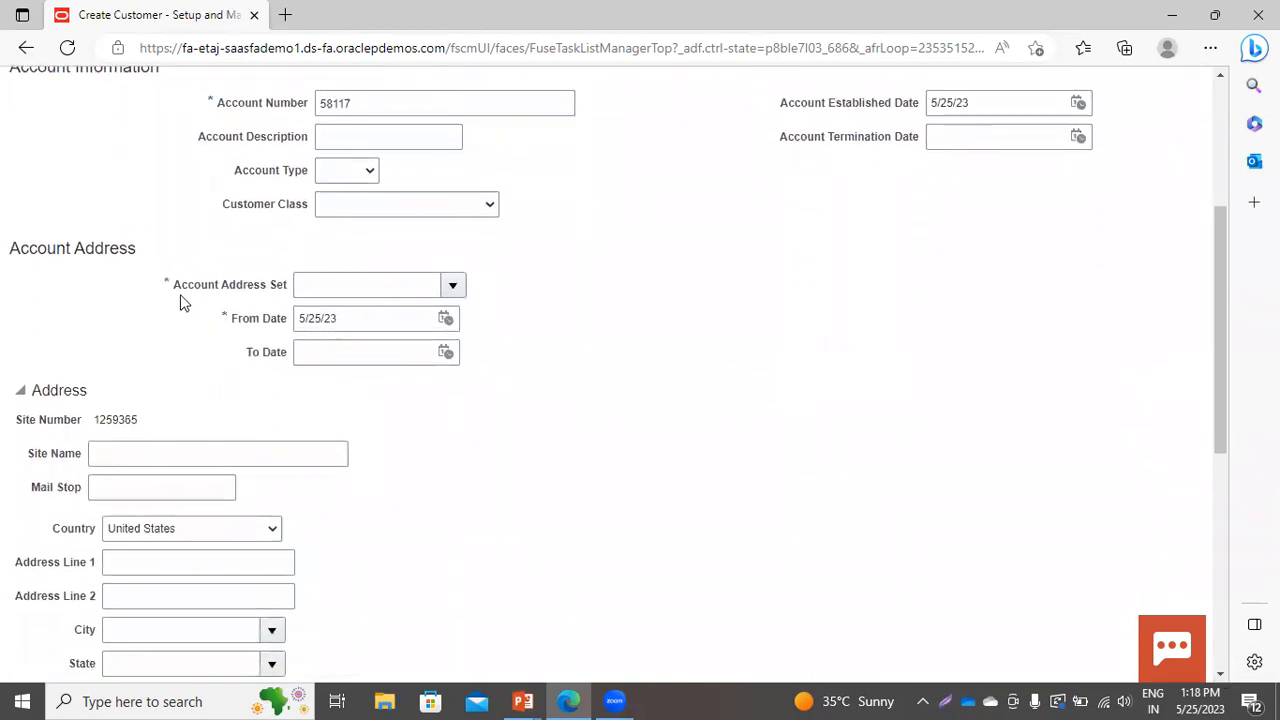
click(323, 286)
text(PPM)
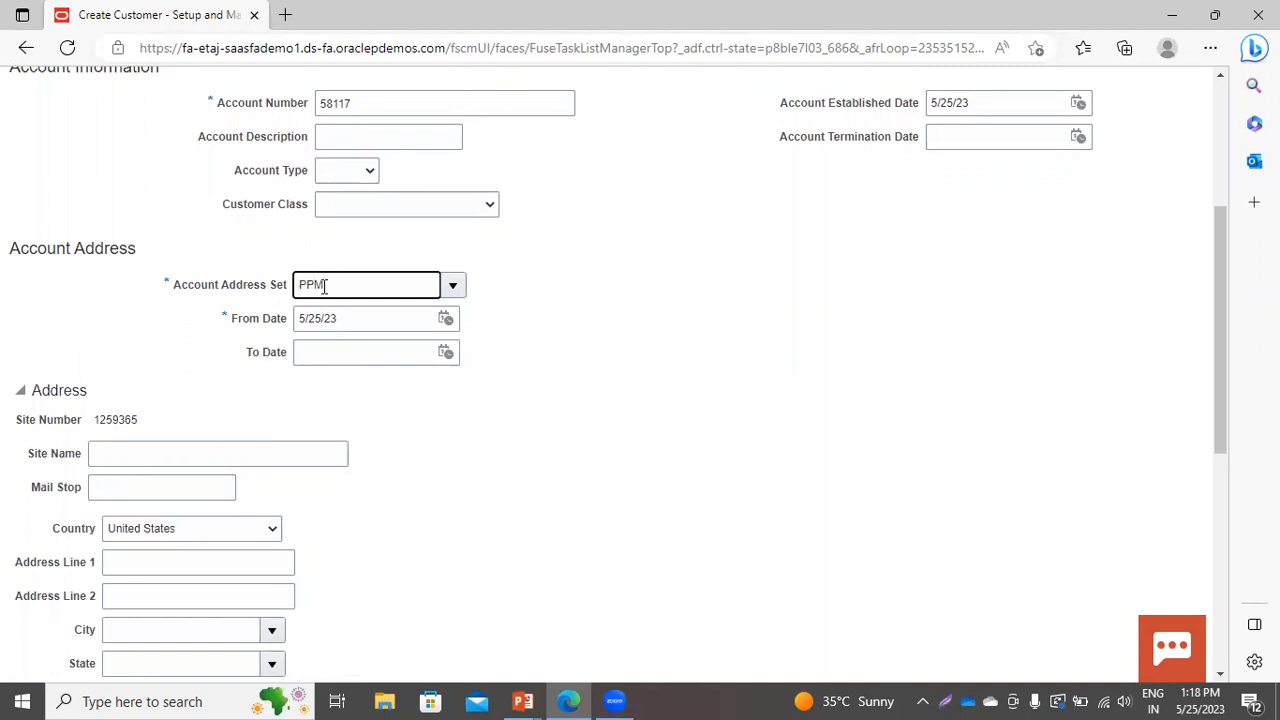
click(455, 287)
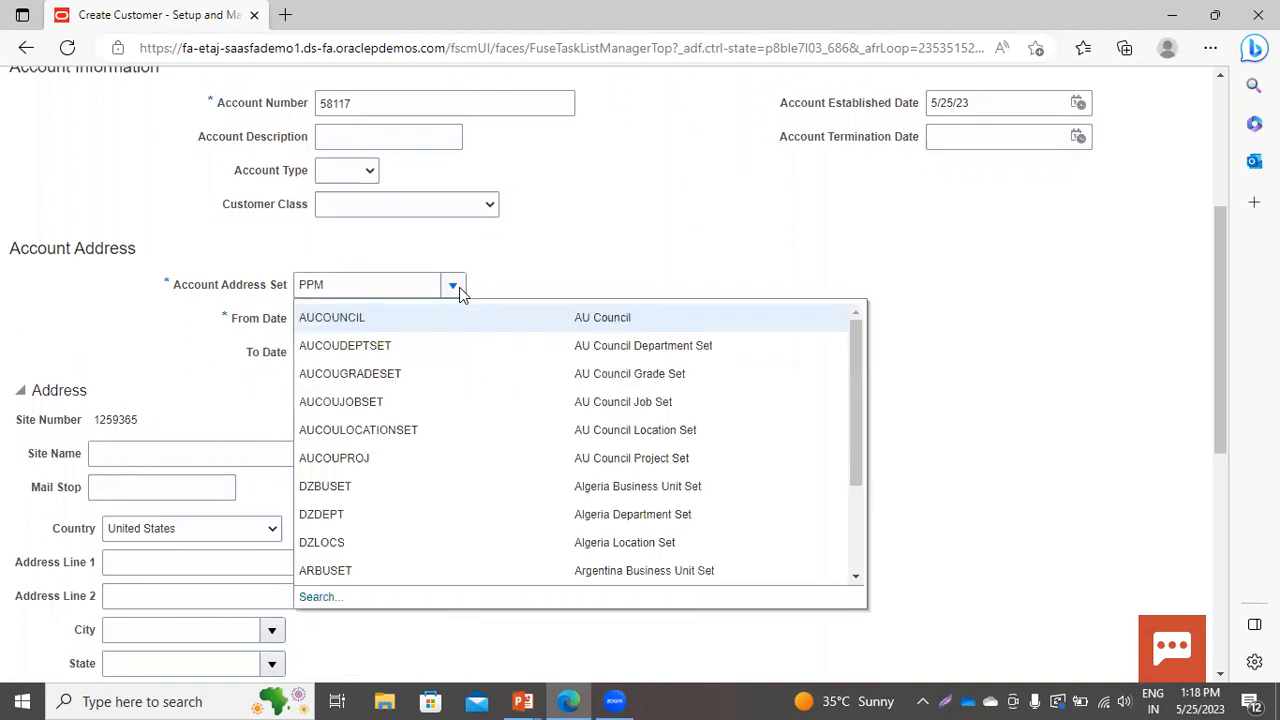
drag(857, 457, 860, 580)
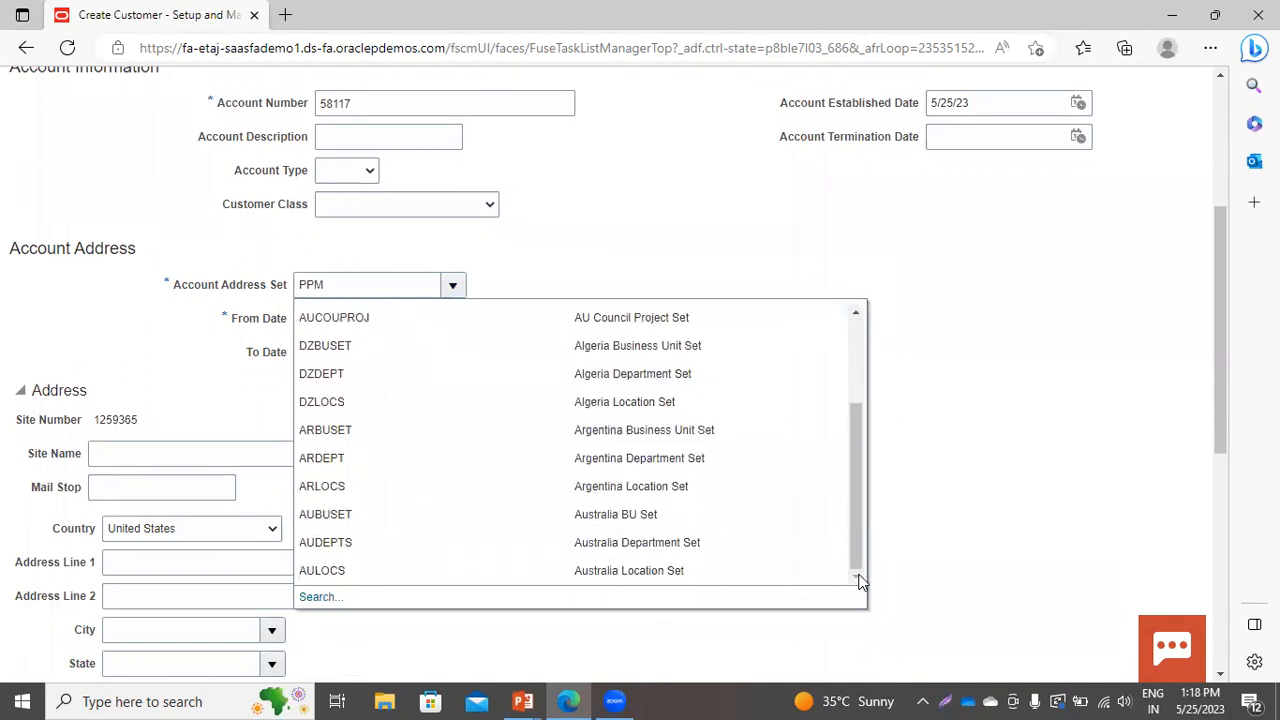
click(320, 597)
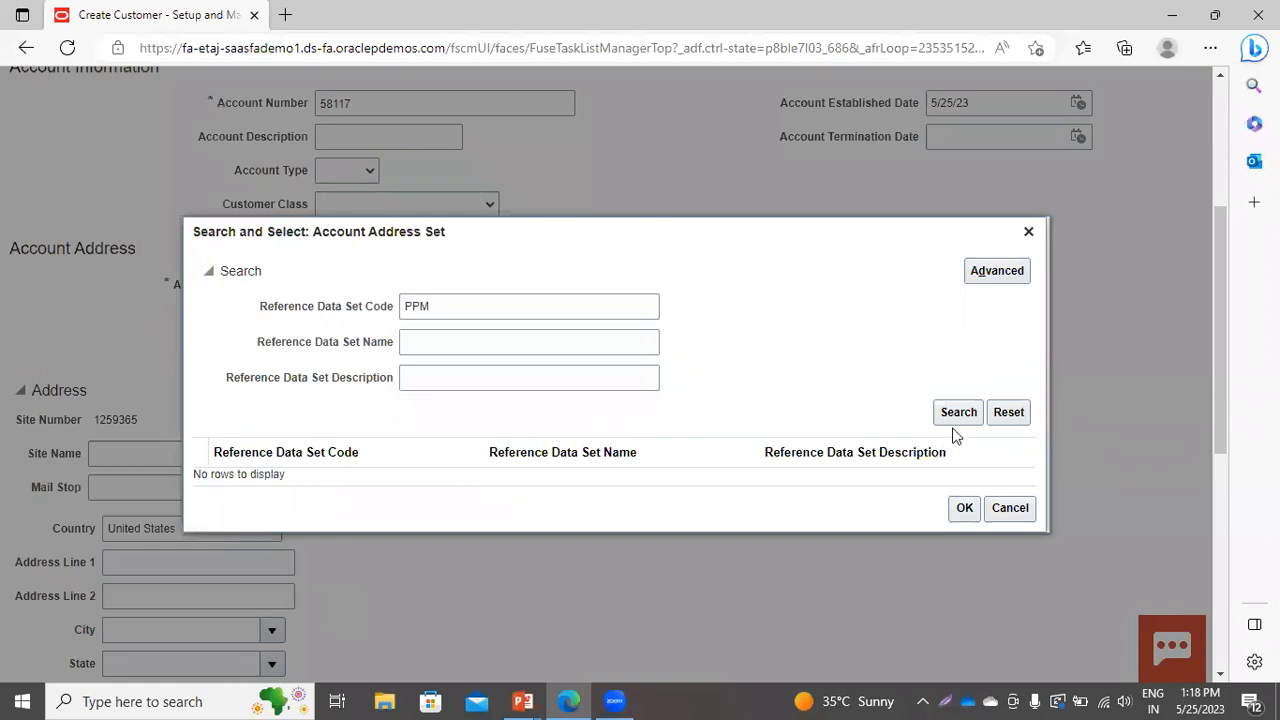
click(952, 413)
click(496, 476)
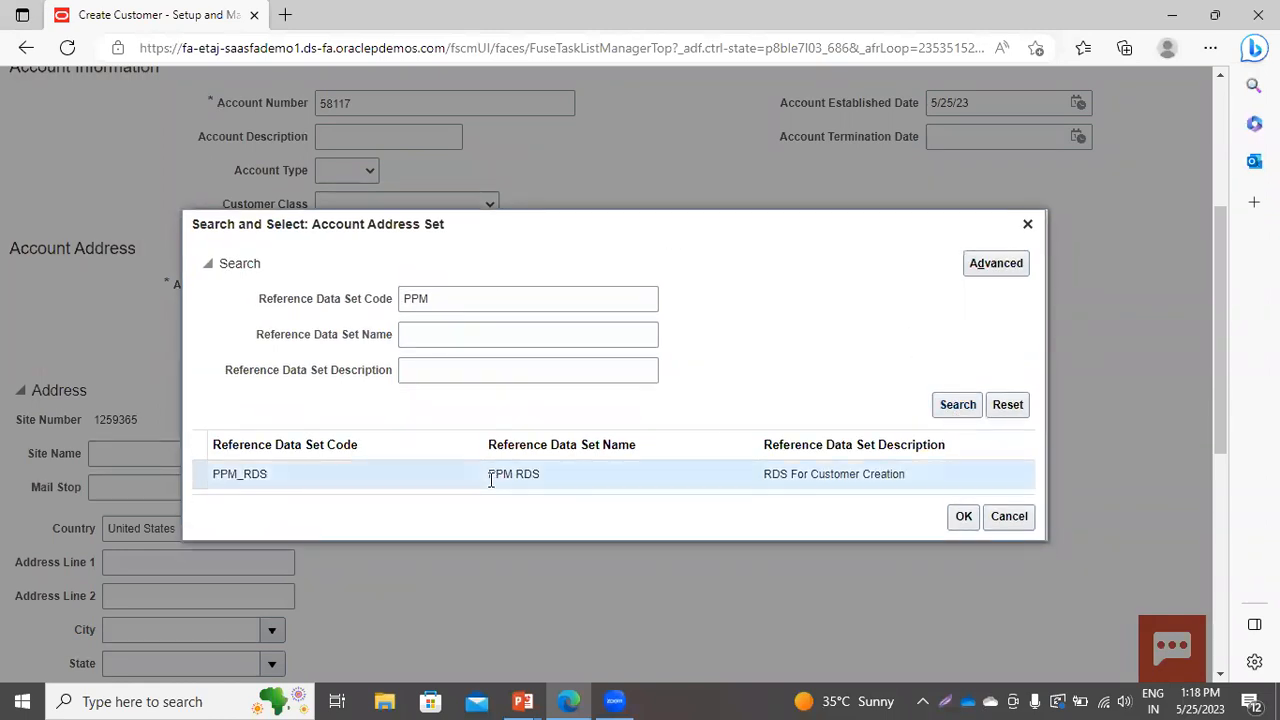
click(960, 517)
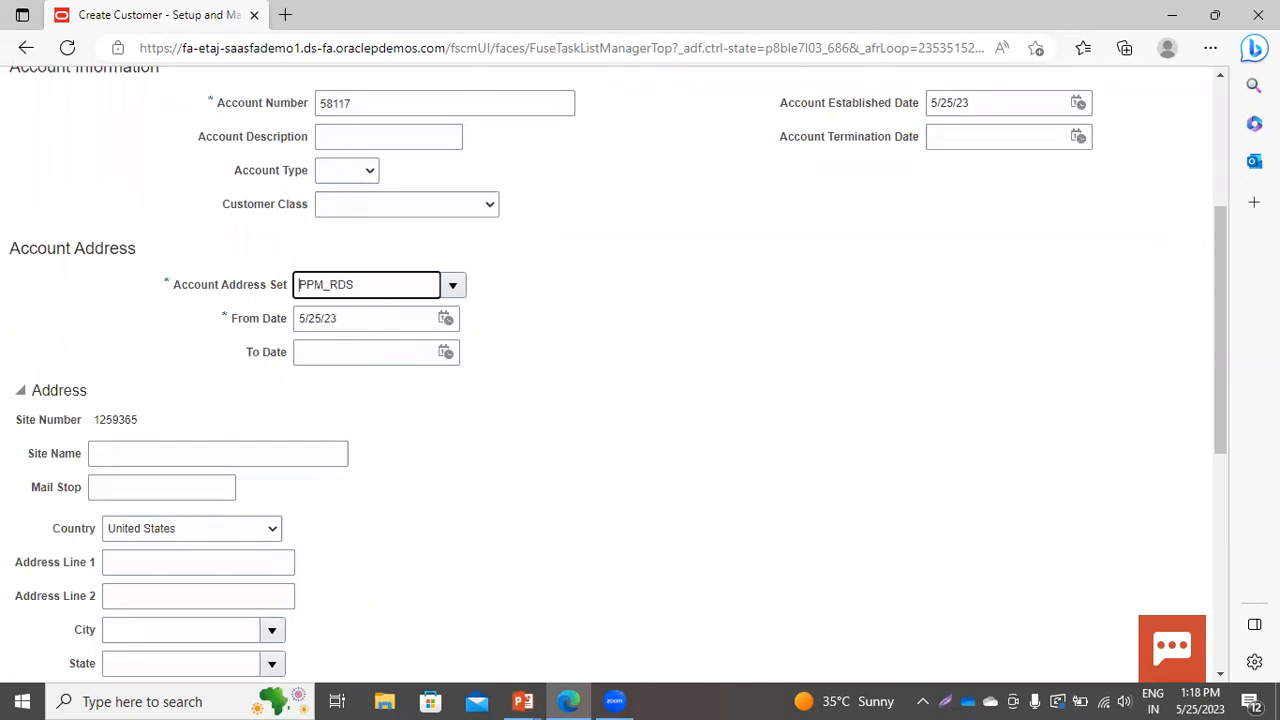
Step: Enter Site-01 as the site name of the customer's address
click(1222, 676)
click(1222, 678)
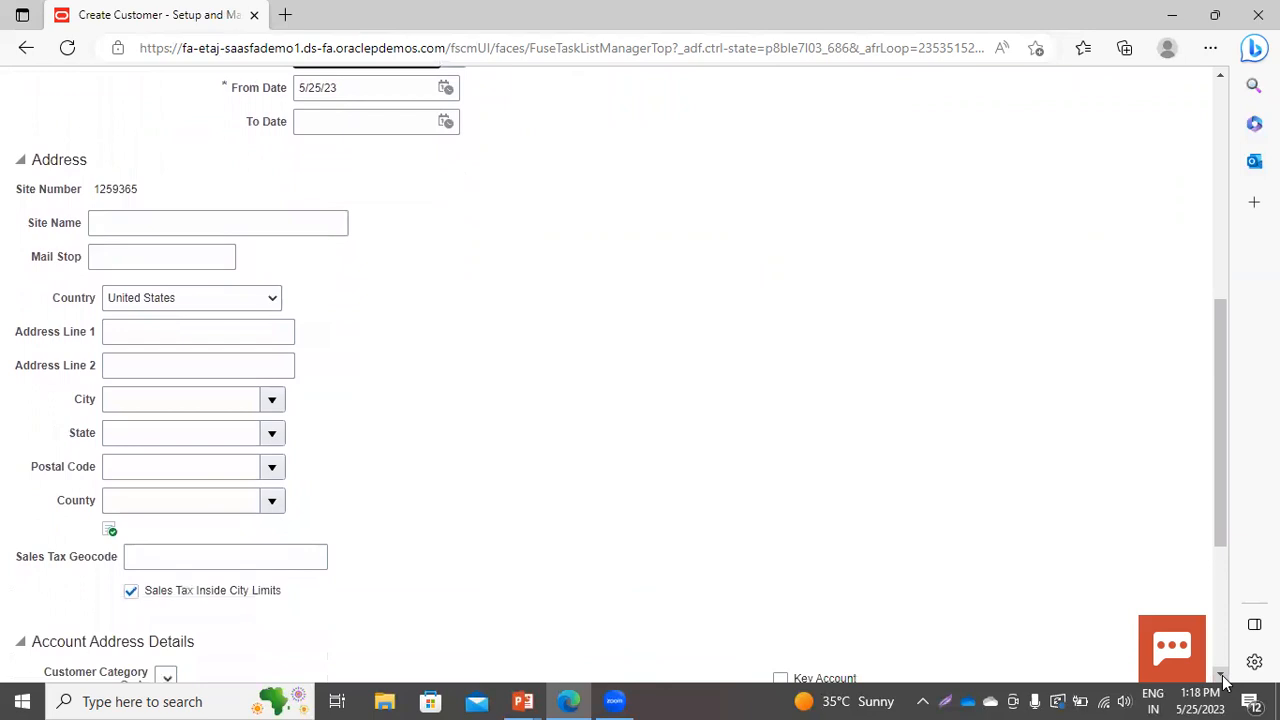
click(157, 235)
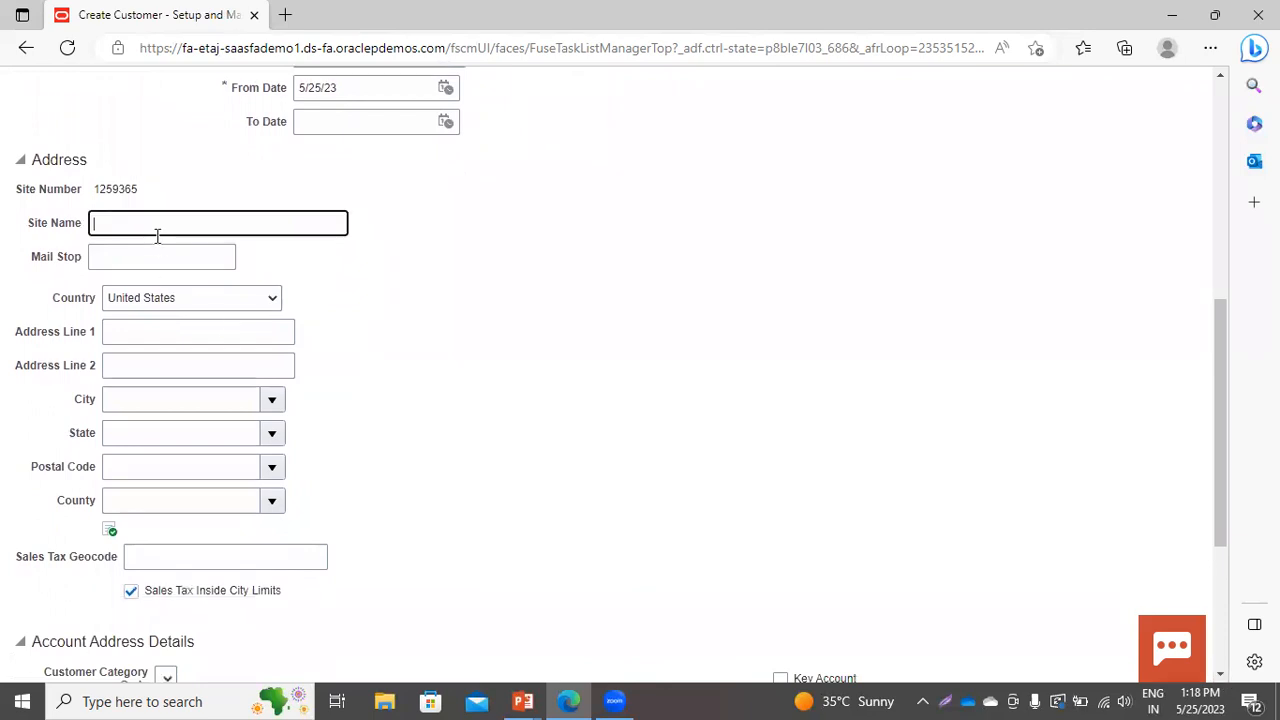
text(Site-01)
Step: Search the cities for N and choose N Syracuse, Onondaga, New York as the city of the customer's address
click(268, 399)
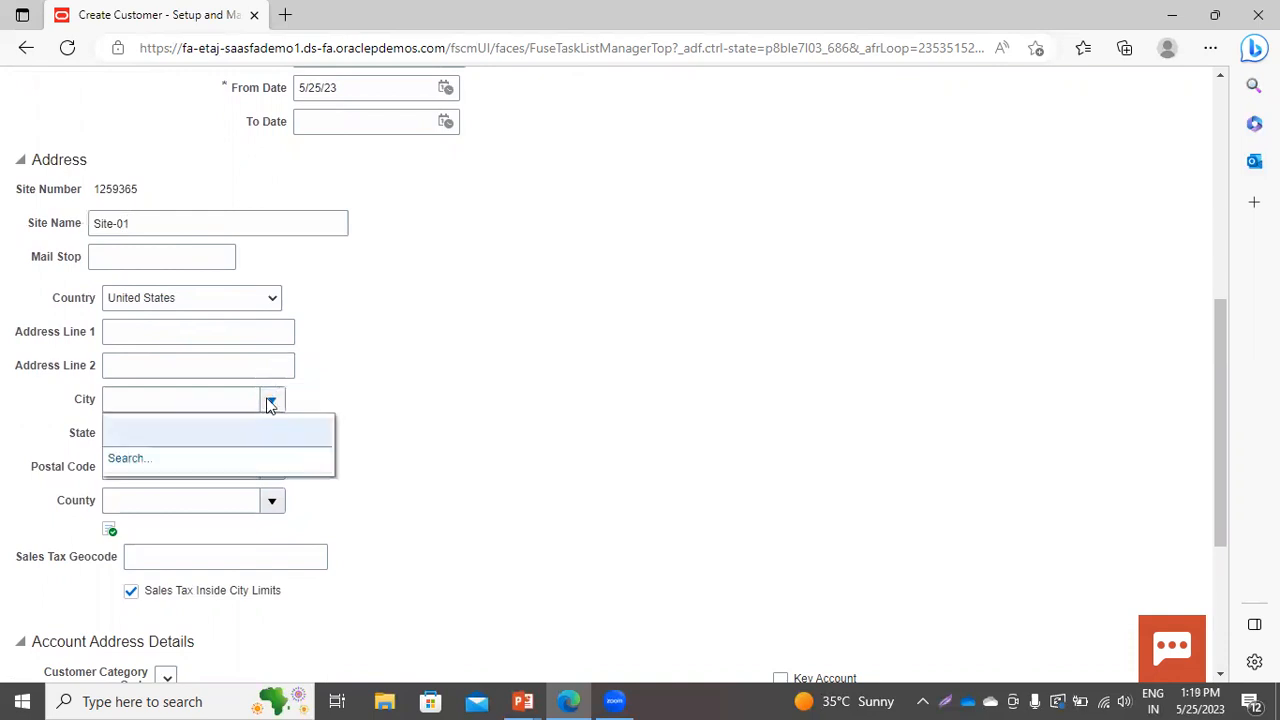
click(127, 459)
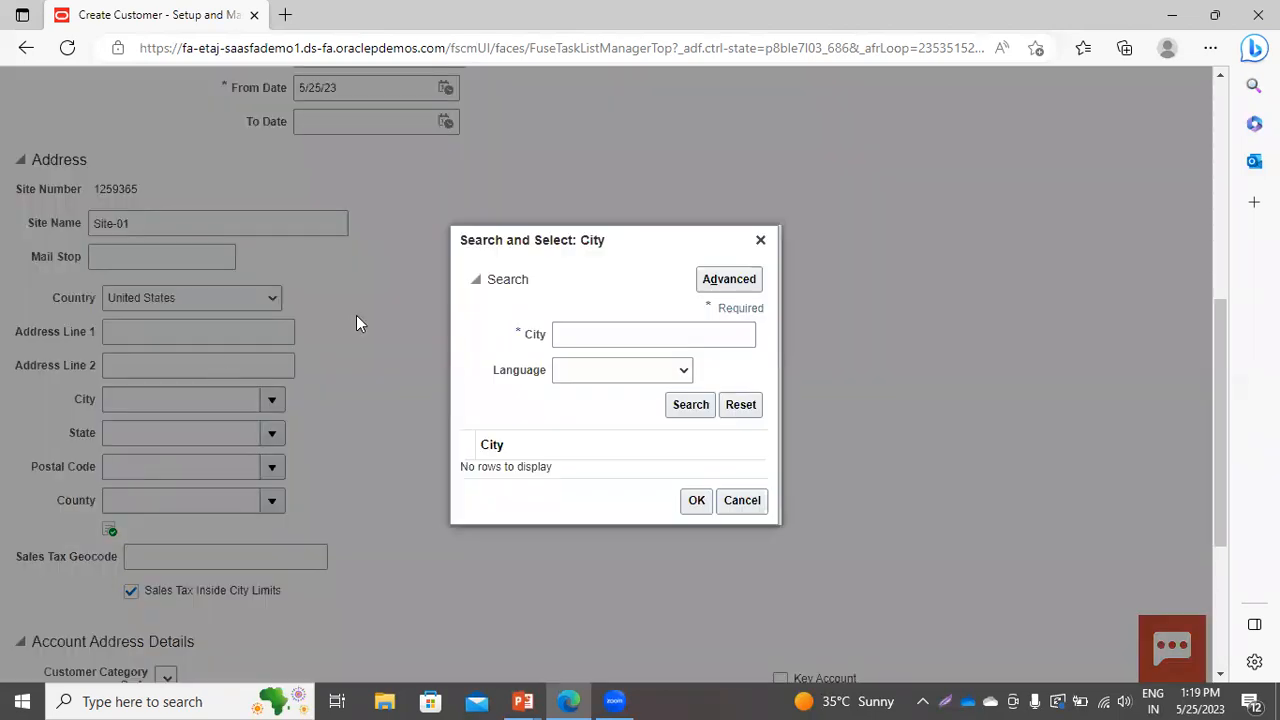
click(633, 324)
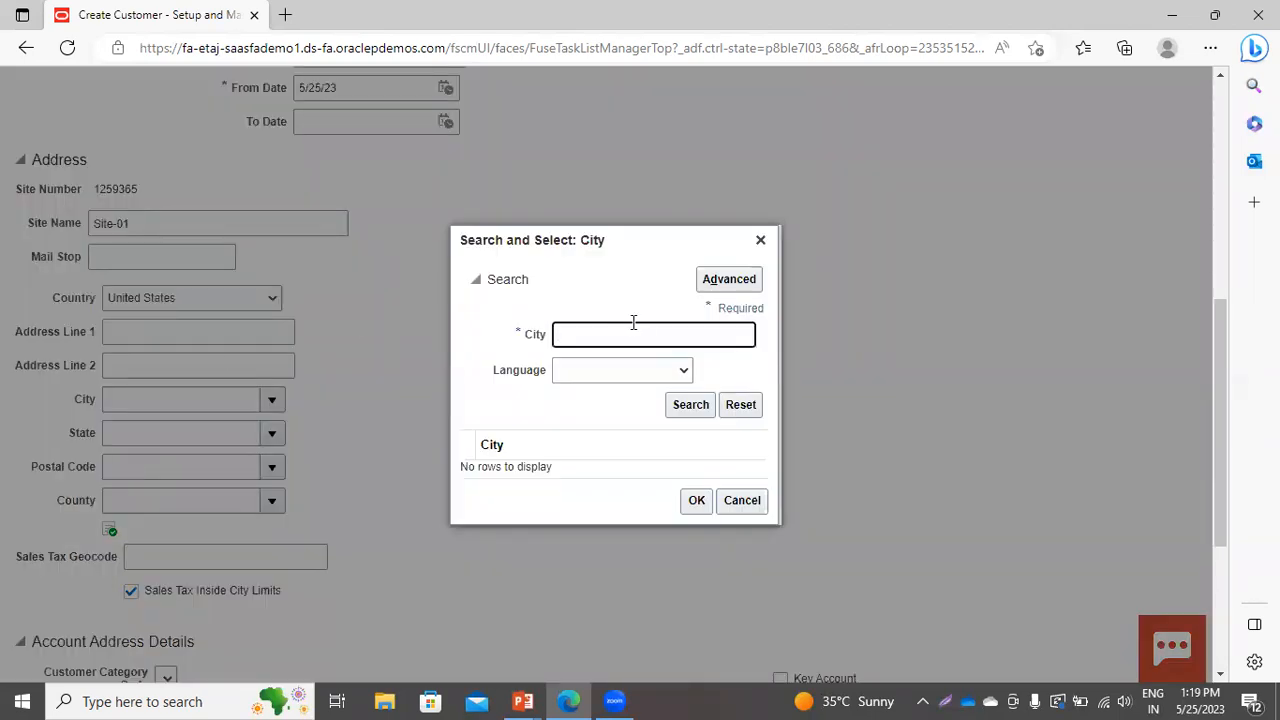
text(N)
click(686, 400)
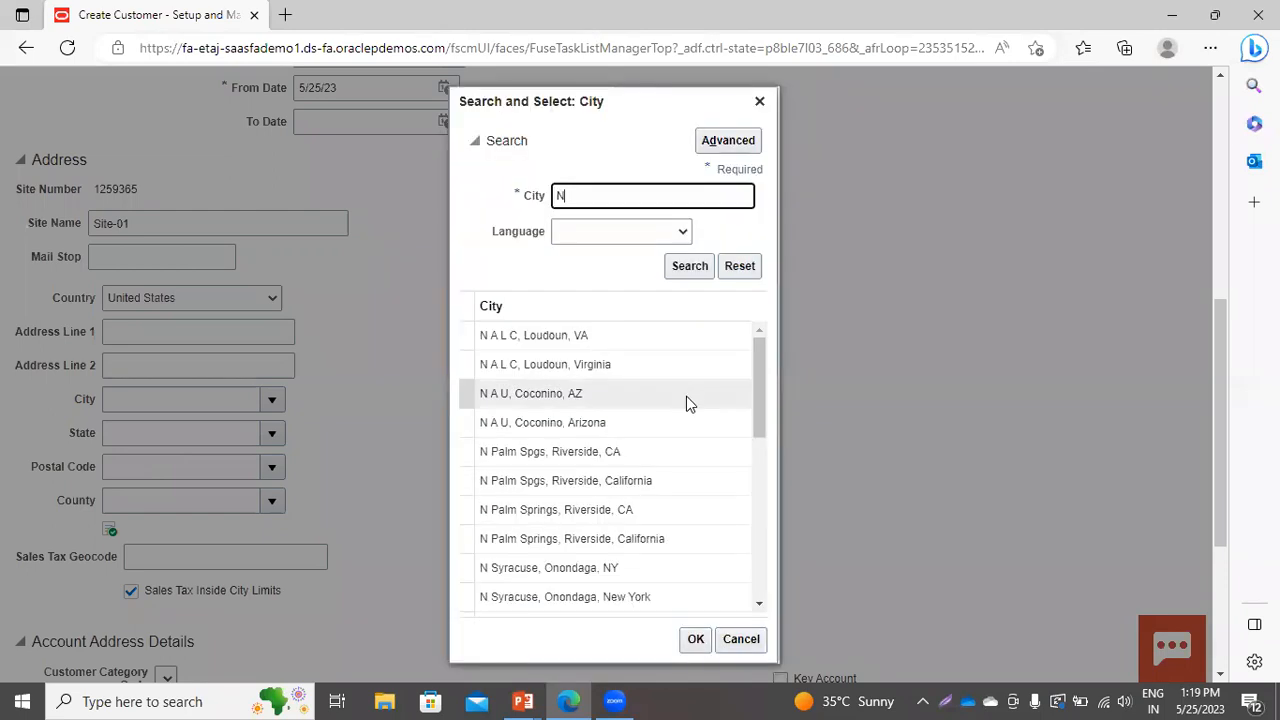
click(768, 401)
scroll(757, 420, down, 3)
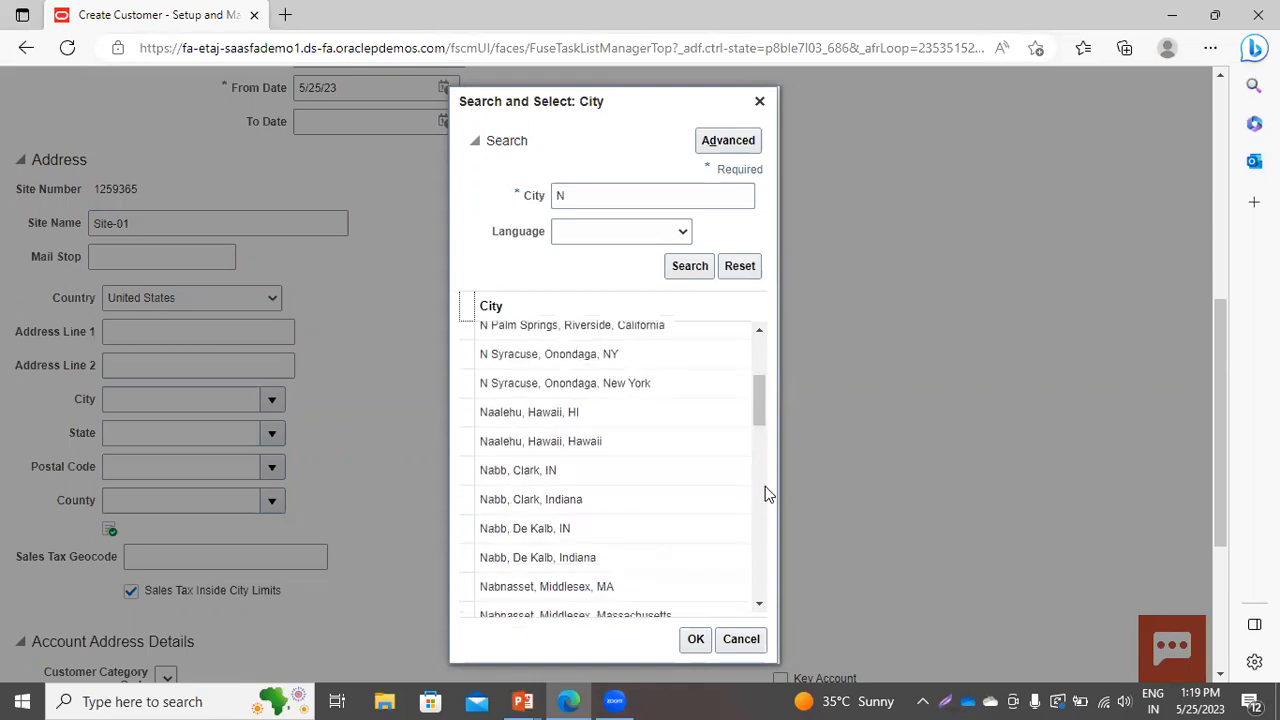
click(596, 386)
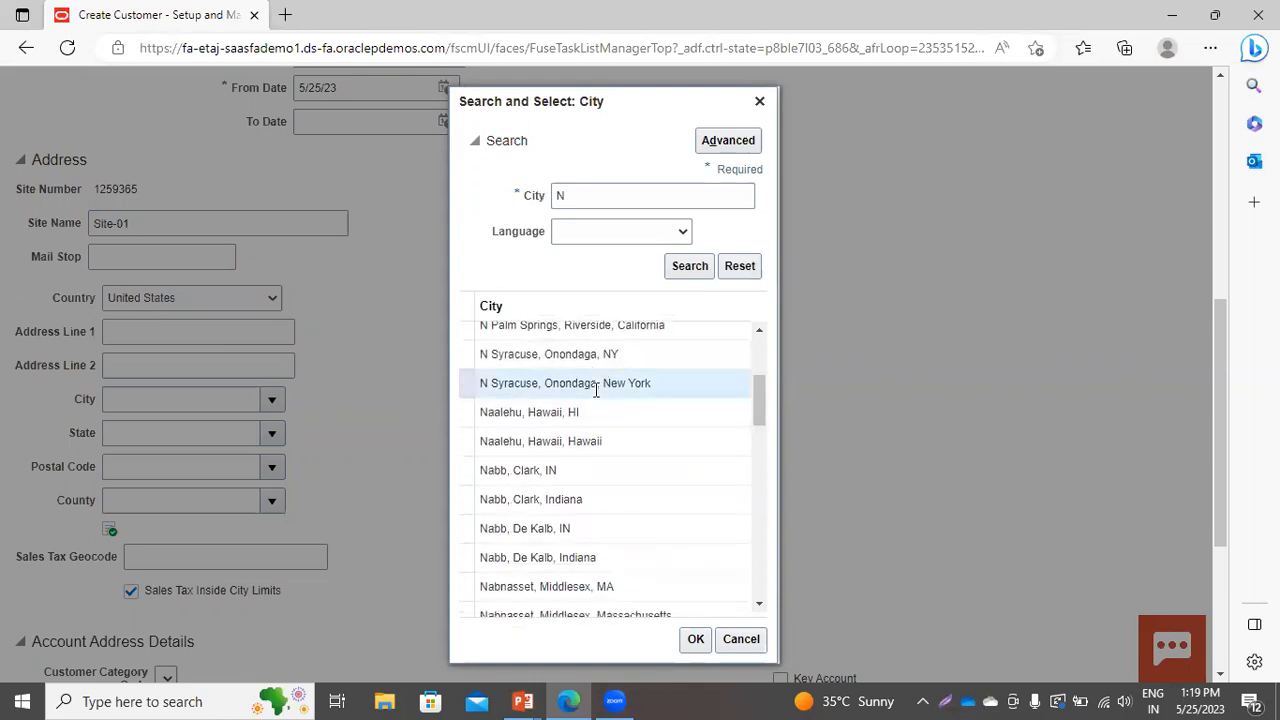
click(687, 645)
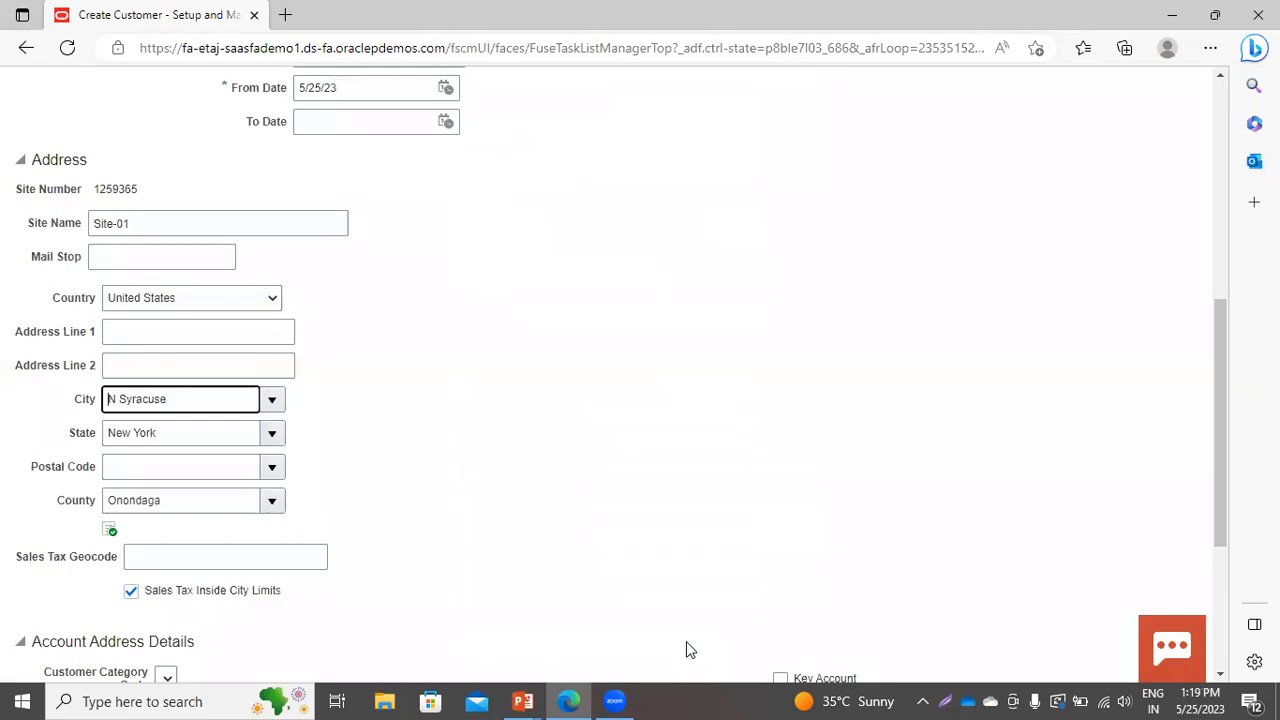
Step: Add an address purpose row for the customer's site and set its purpose to Bill to
click(622, 626)
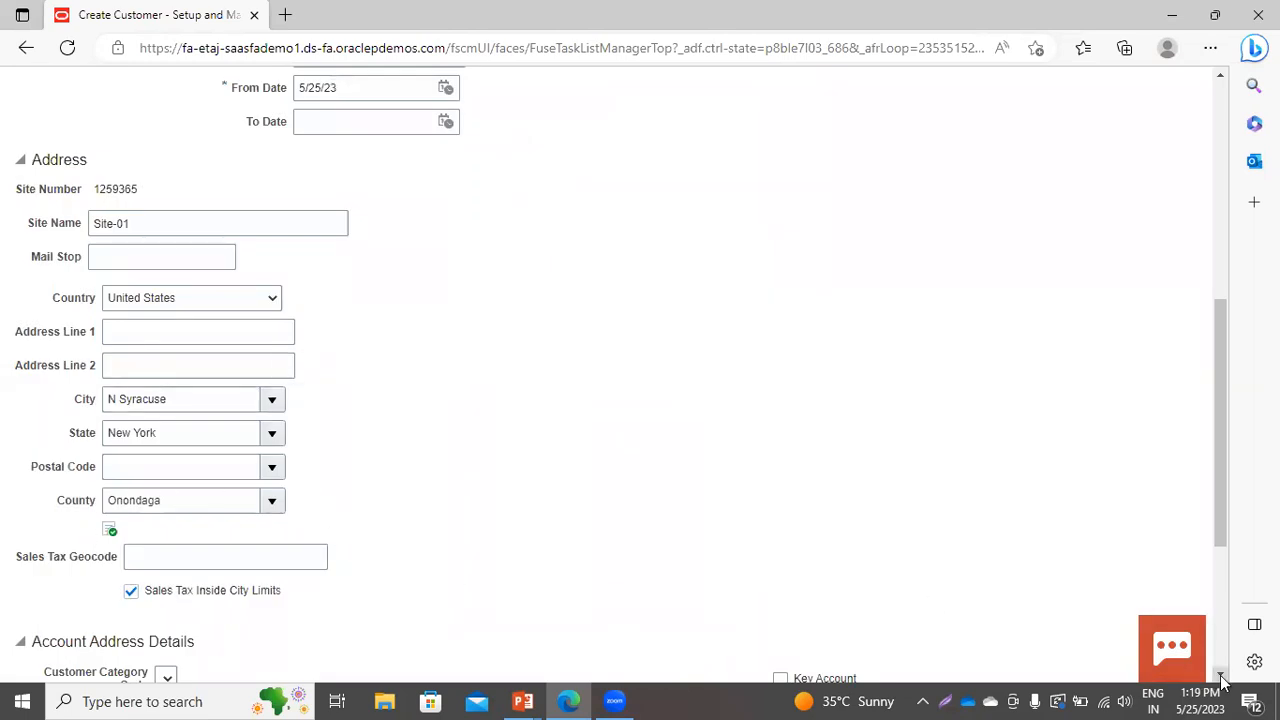
scroll(1221, 680, down, 3)
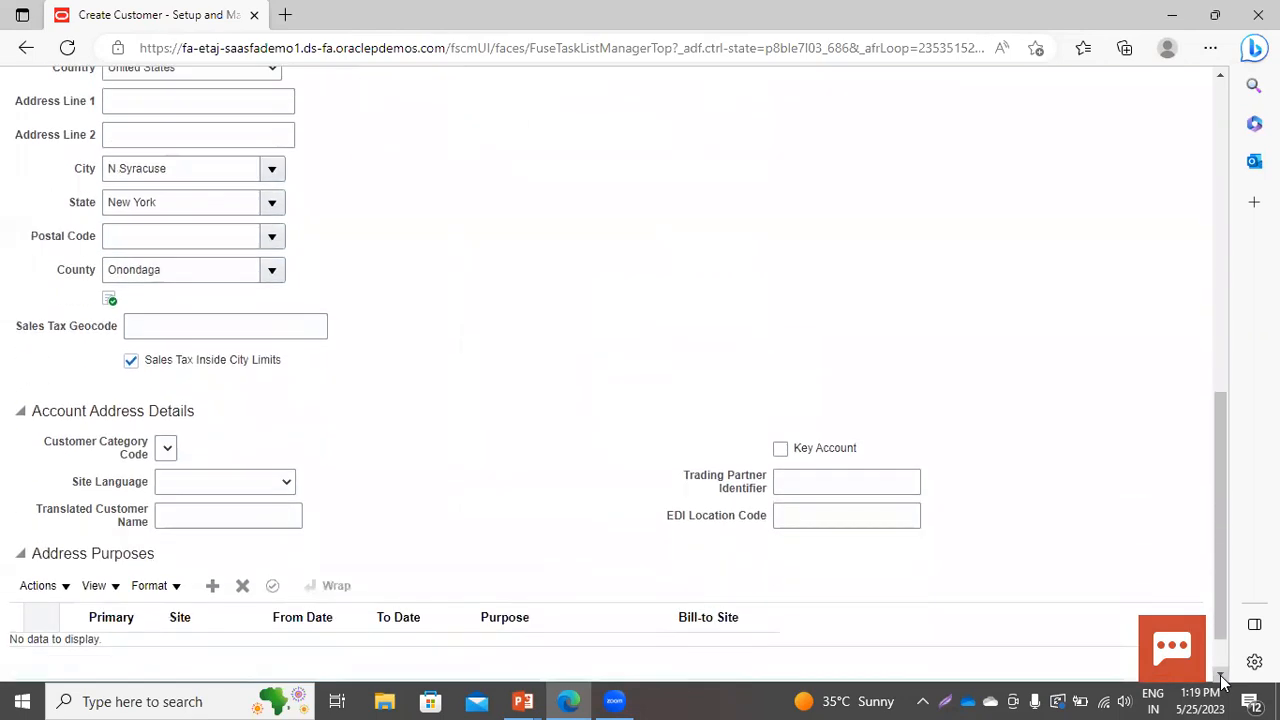
scroll(1221, 680, down, 1)
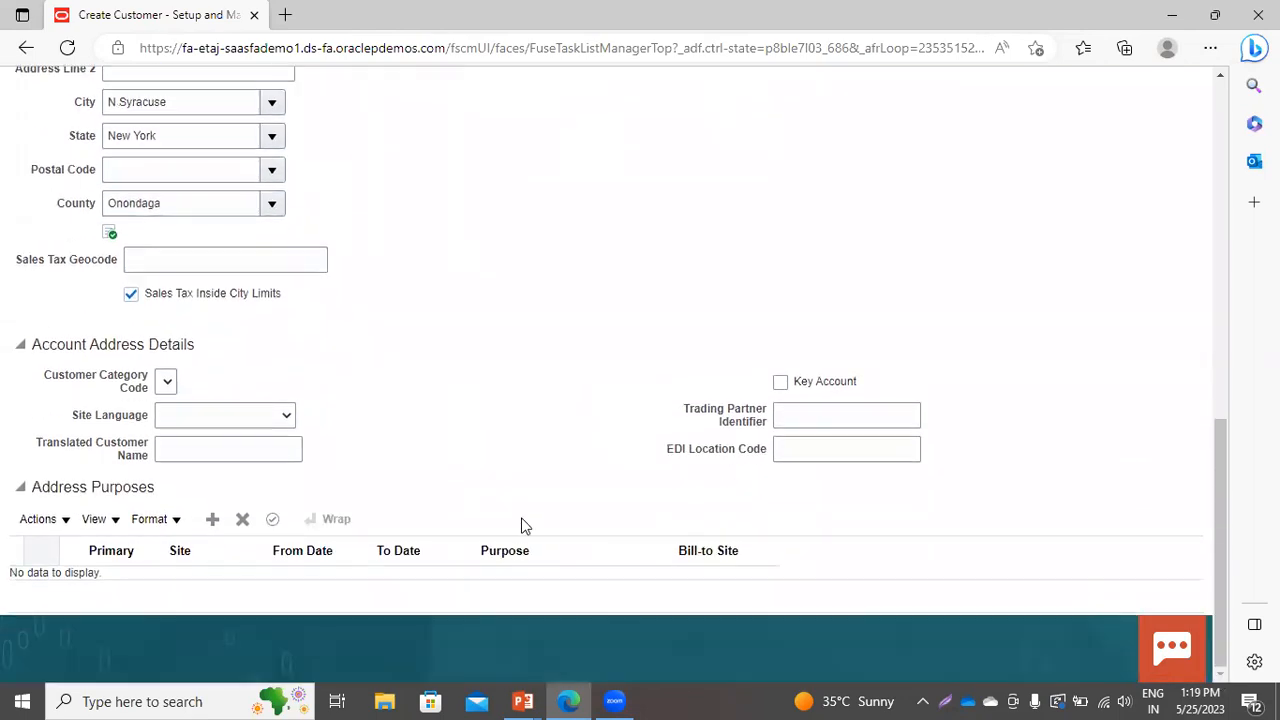
click(213, 521)
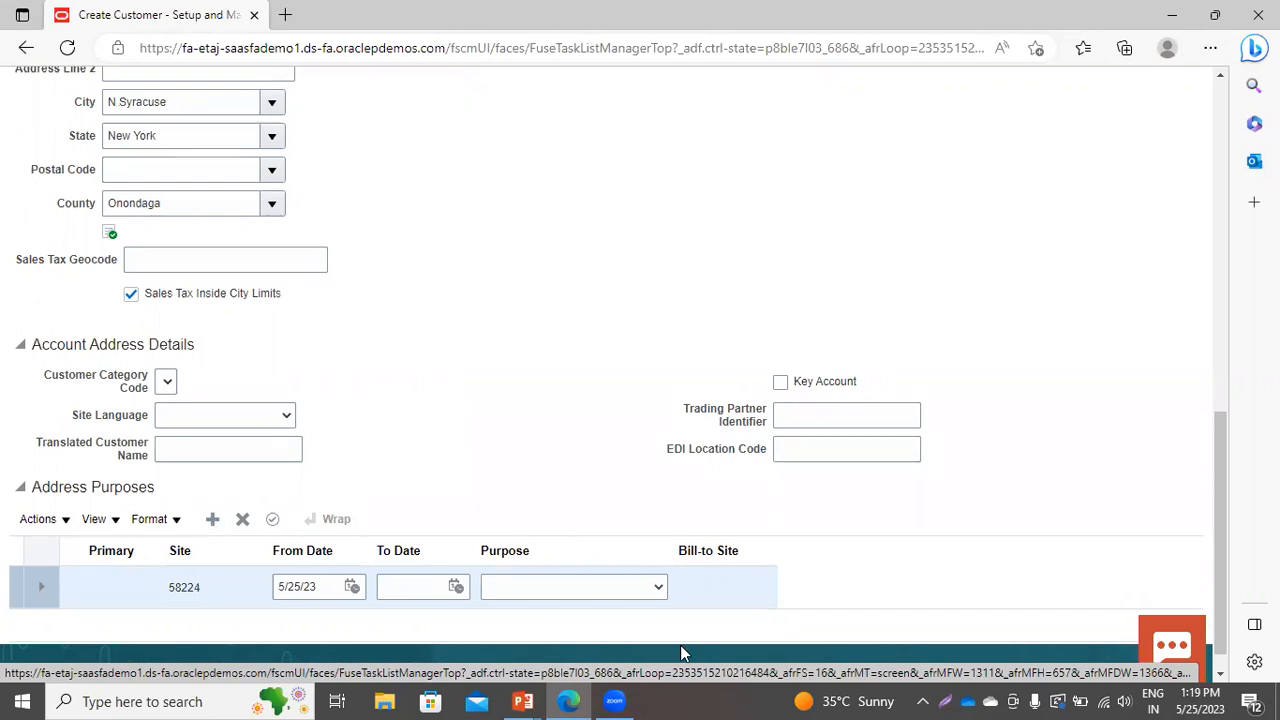
click(600, 595)
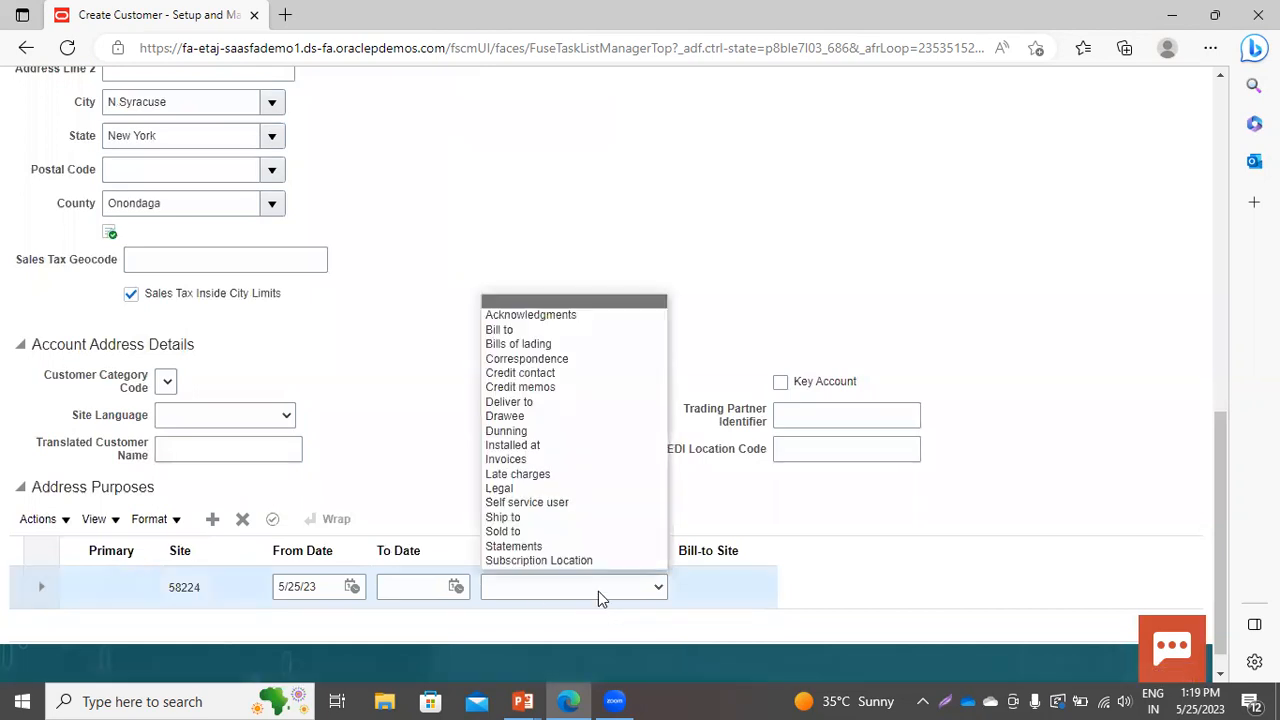
click(500, 329)
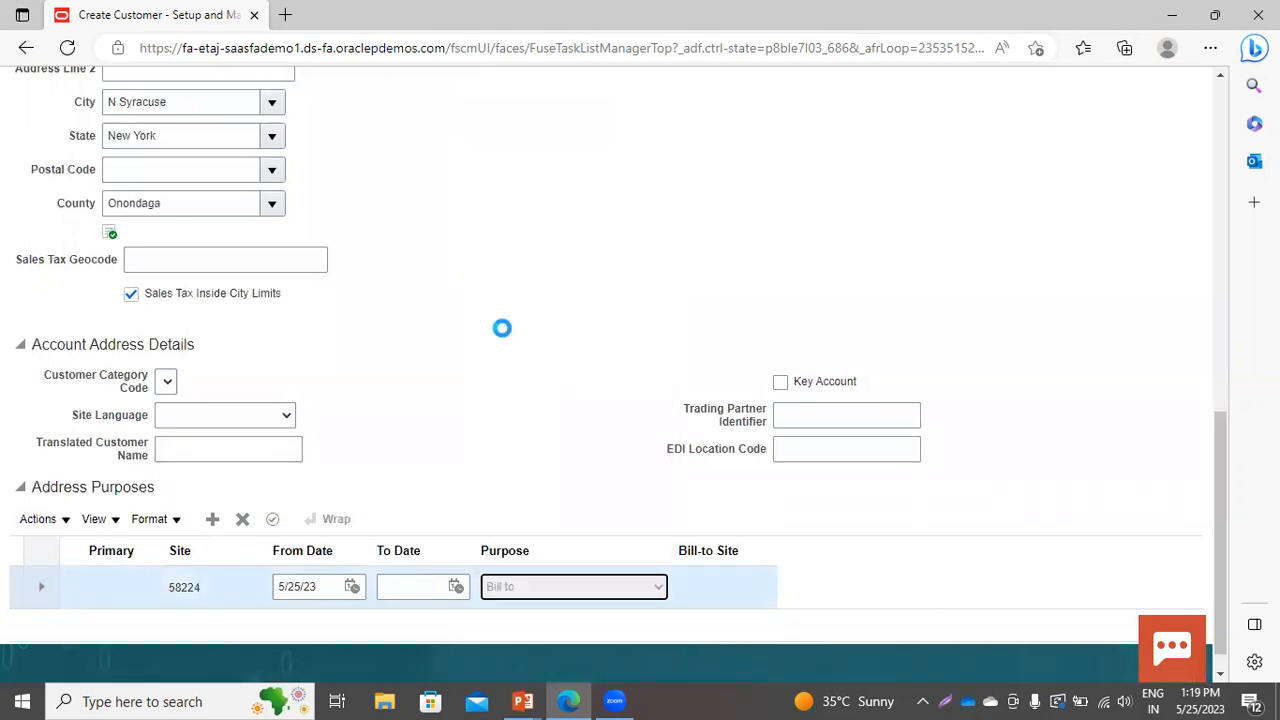
Step: Add a second address purpose of Ship to and choose N SYRACUSE, NEW YORK Onondaga as its bill-to site
click(211, 521)
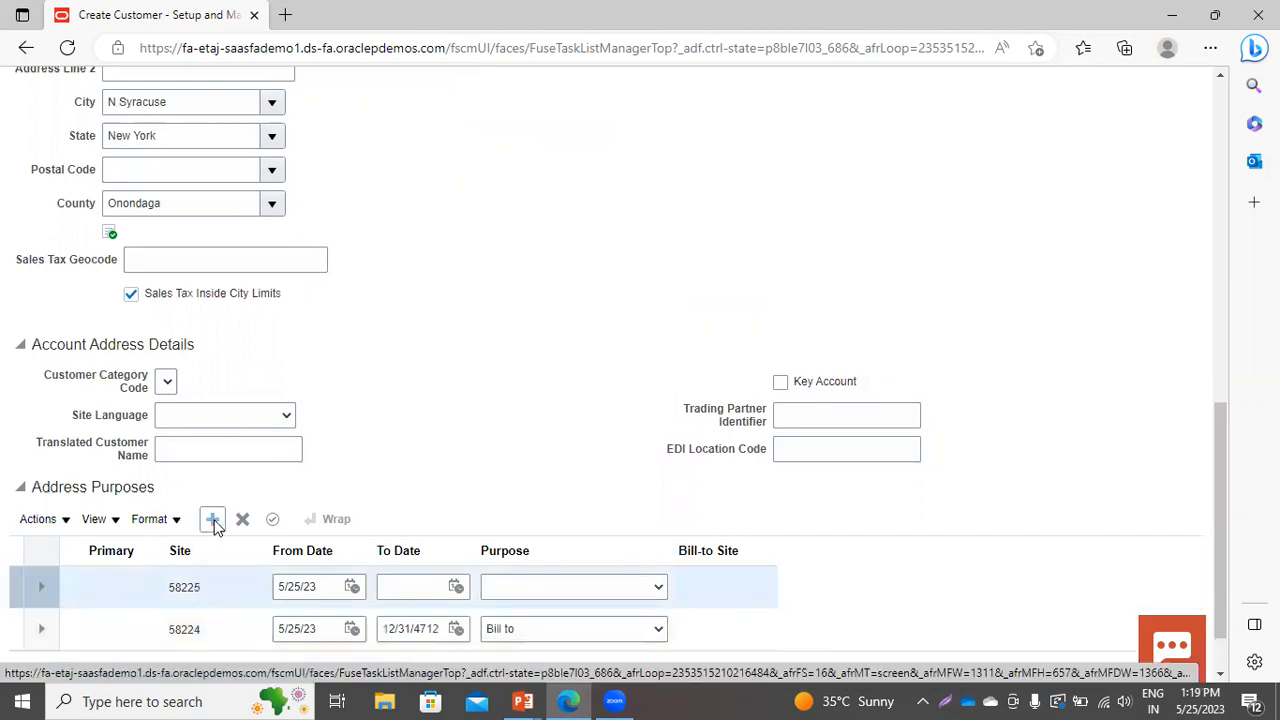
click(536, 587)
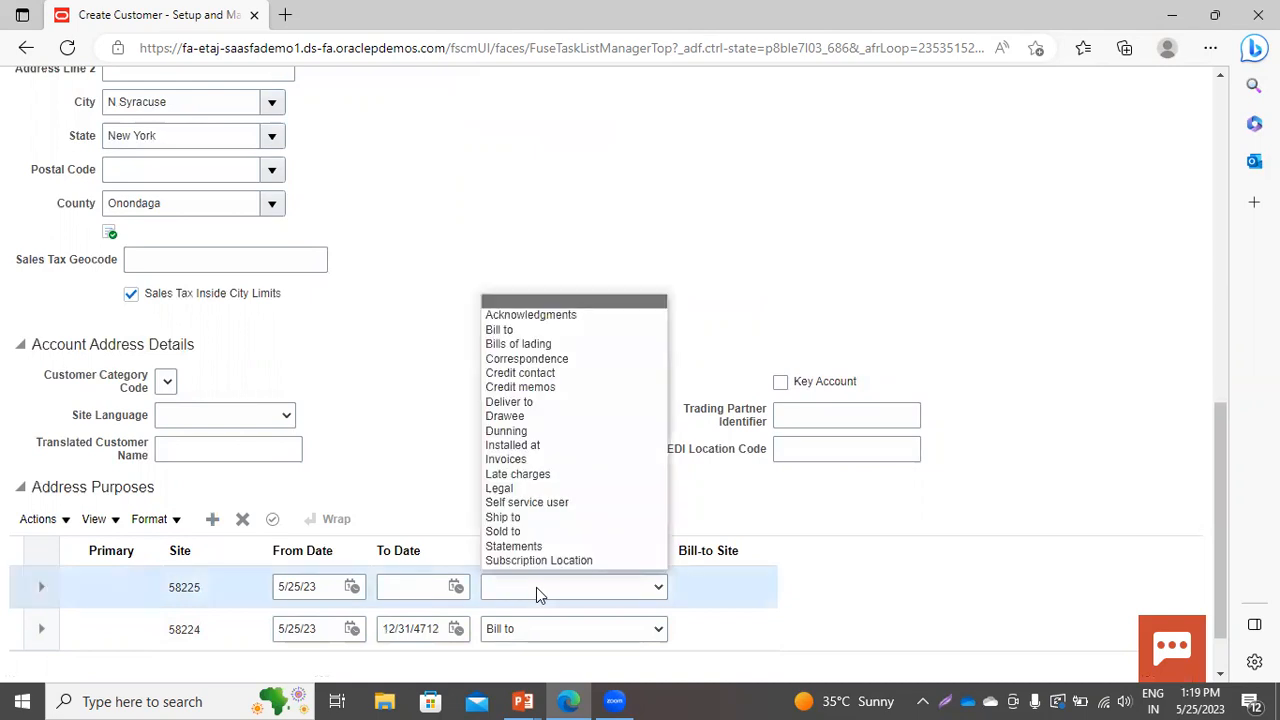
click(505, 517)
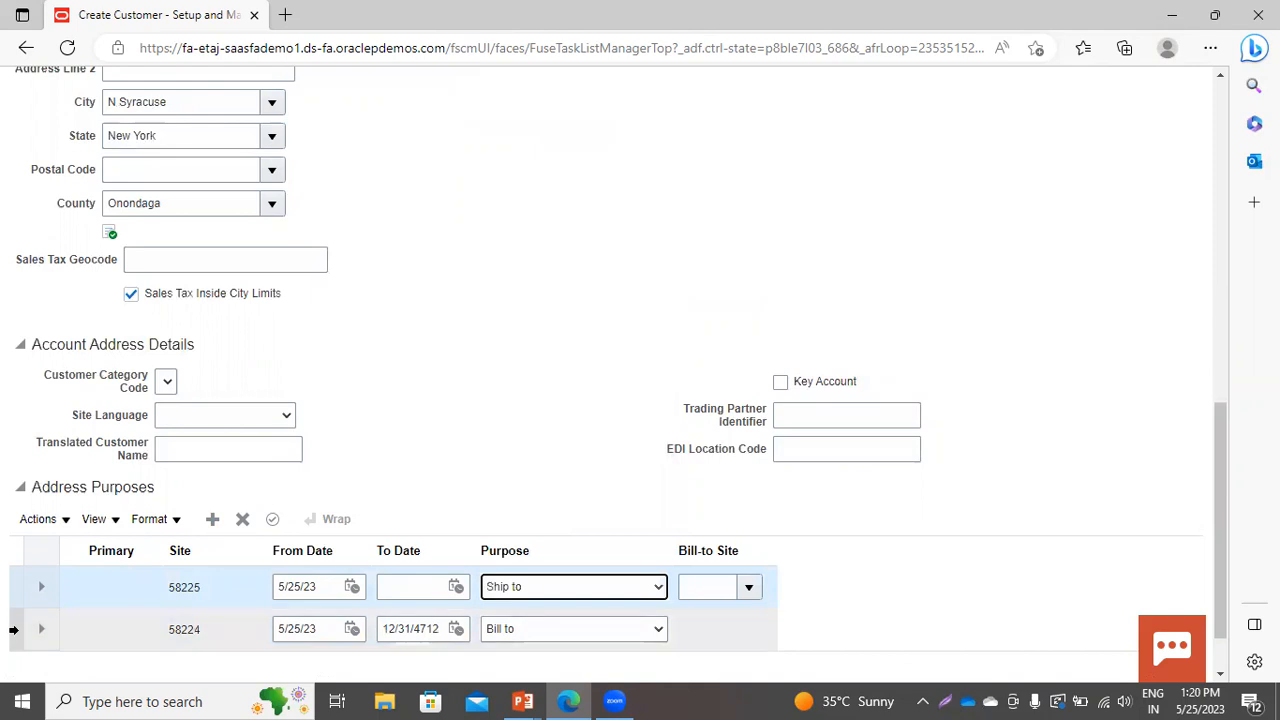
click(14, 629)
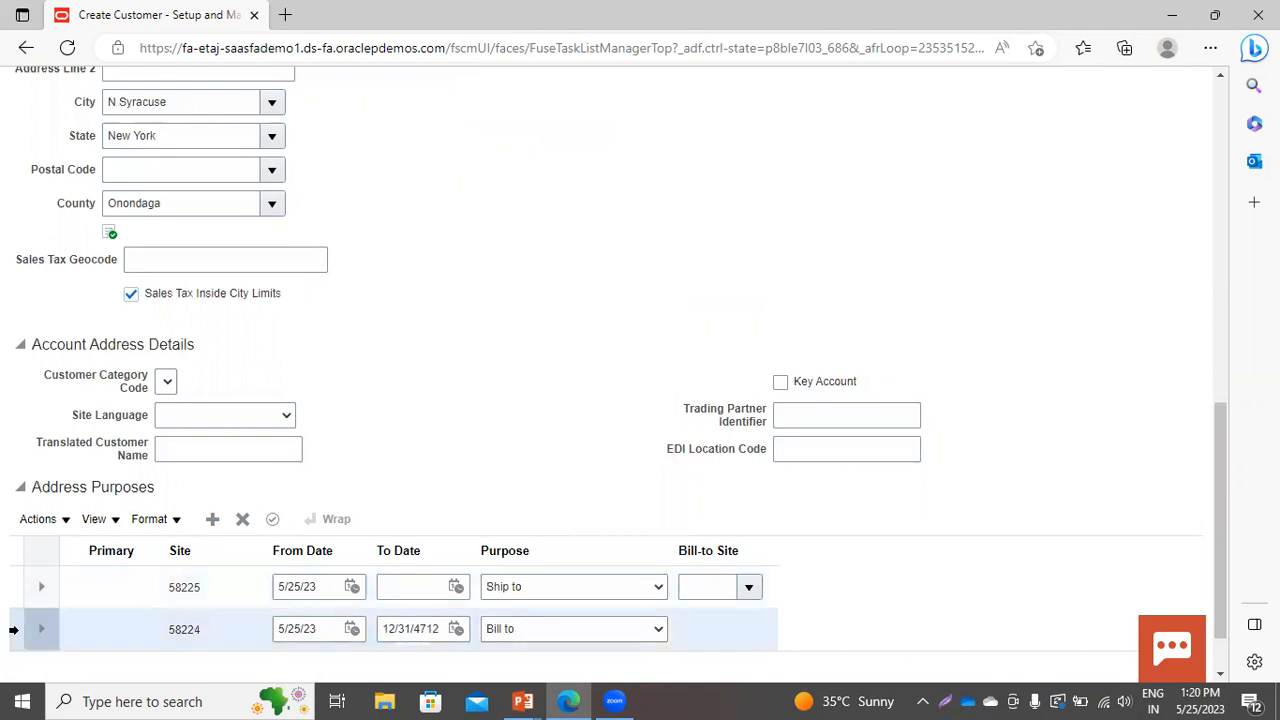
click(745, 587)
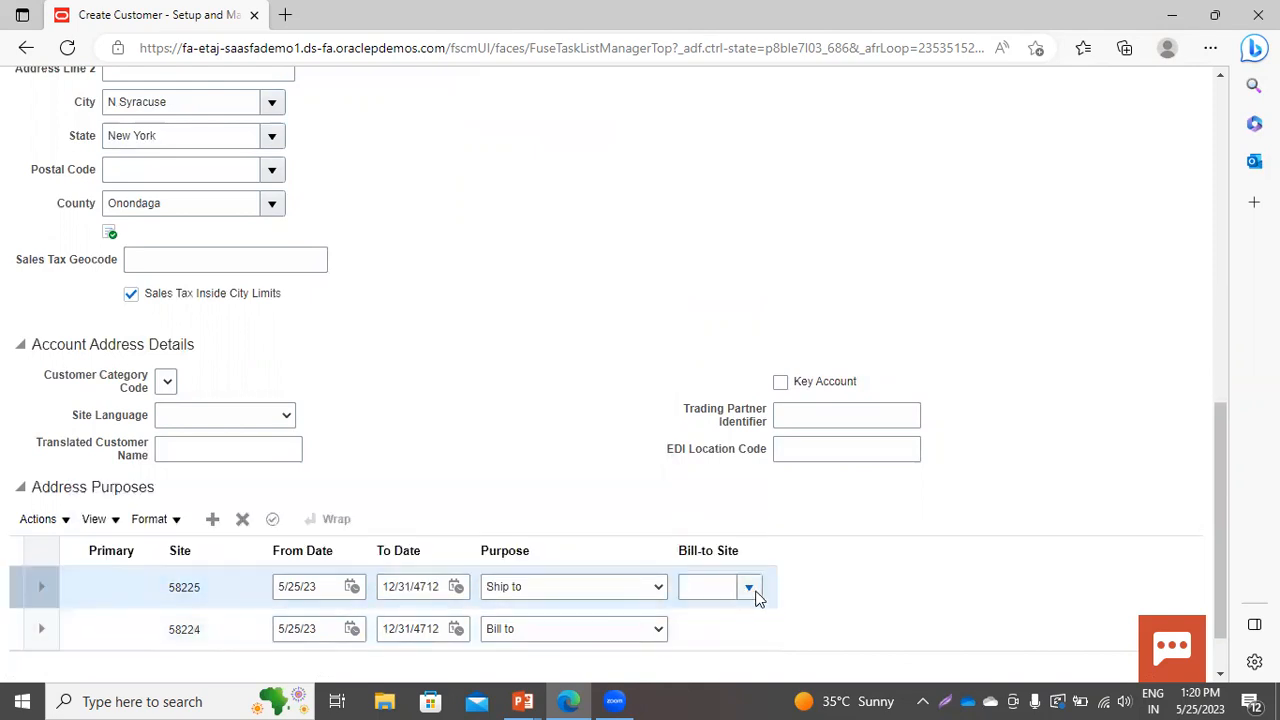
click(755, 594)
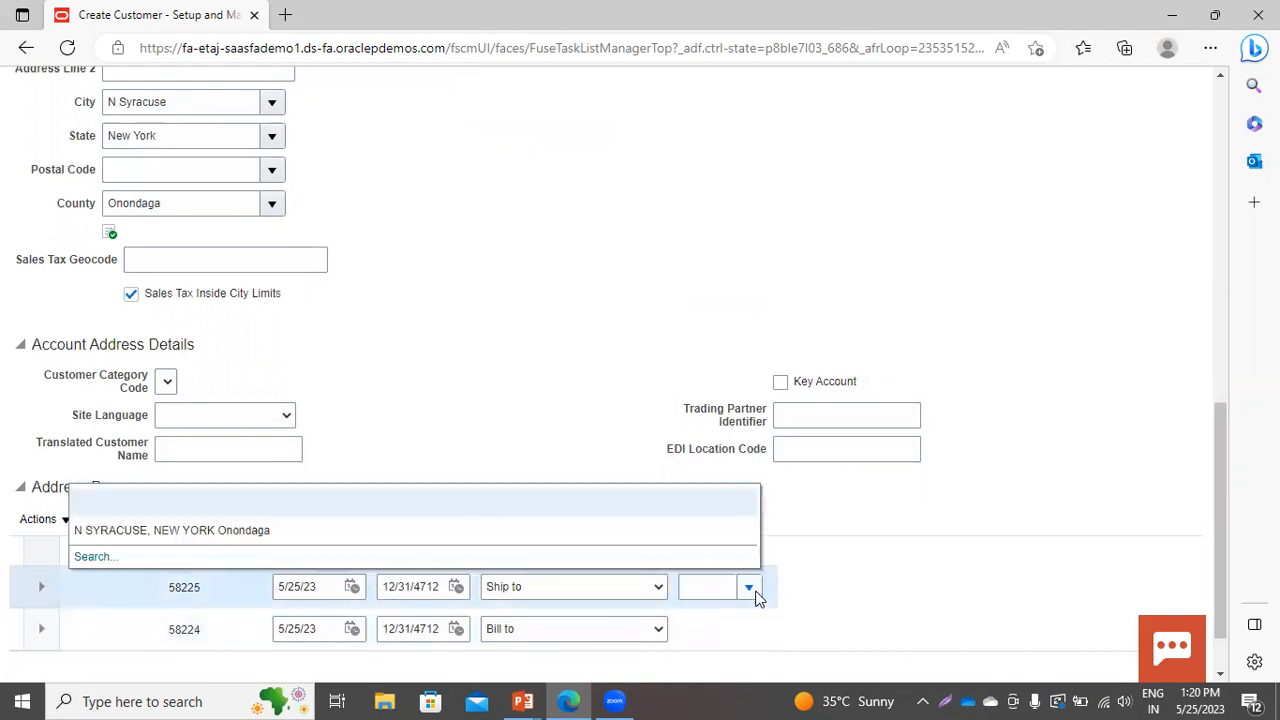
click(714, 529)
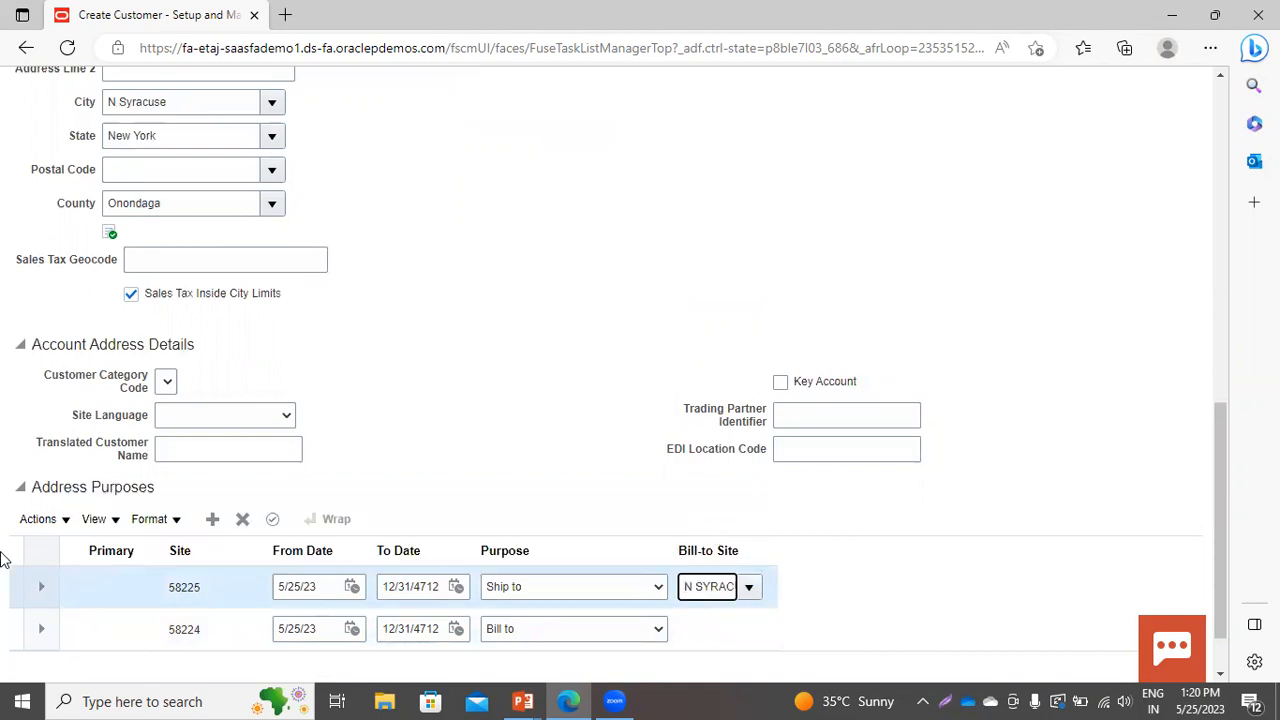
Step: Set the Bill to address purpose as primary, and save and close the new organization customer
click(14, 628)
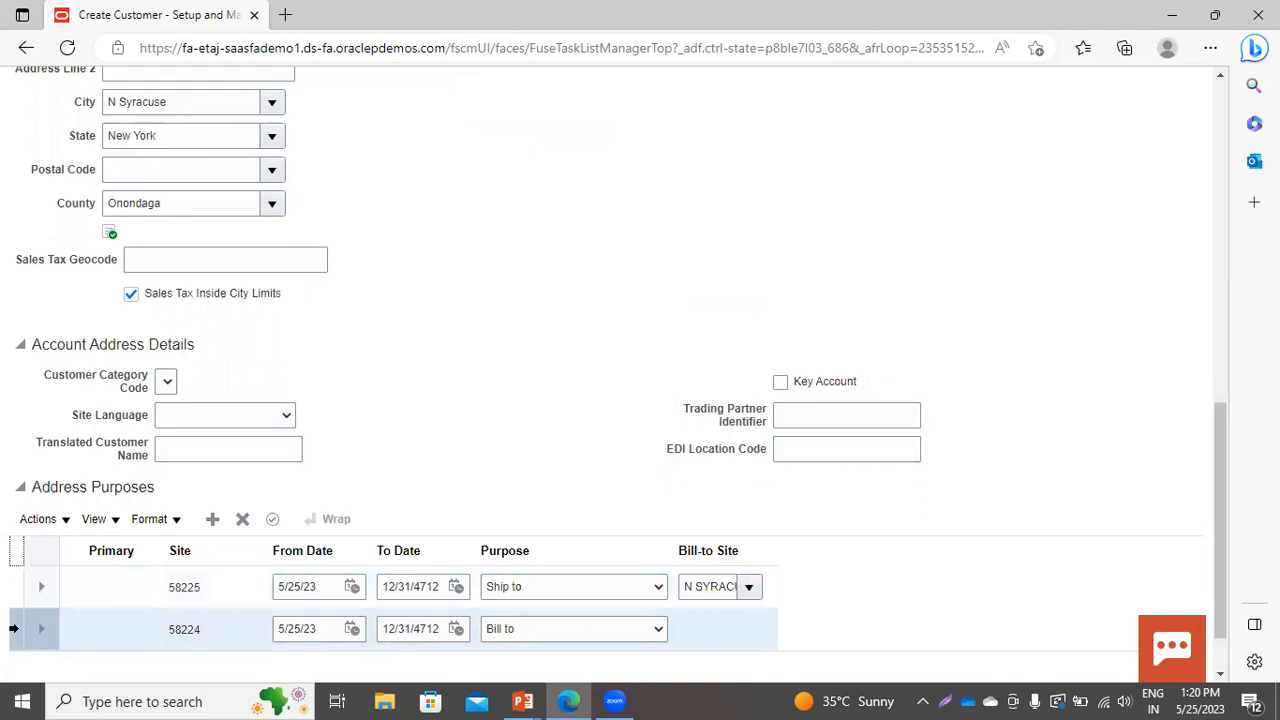
click(38, 519)
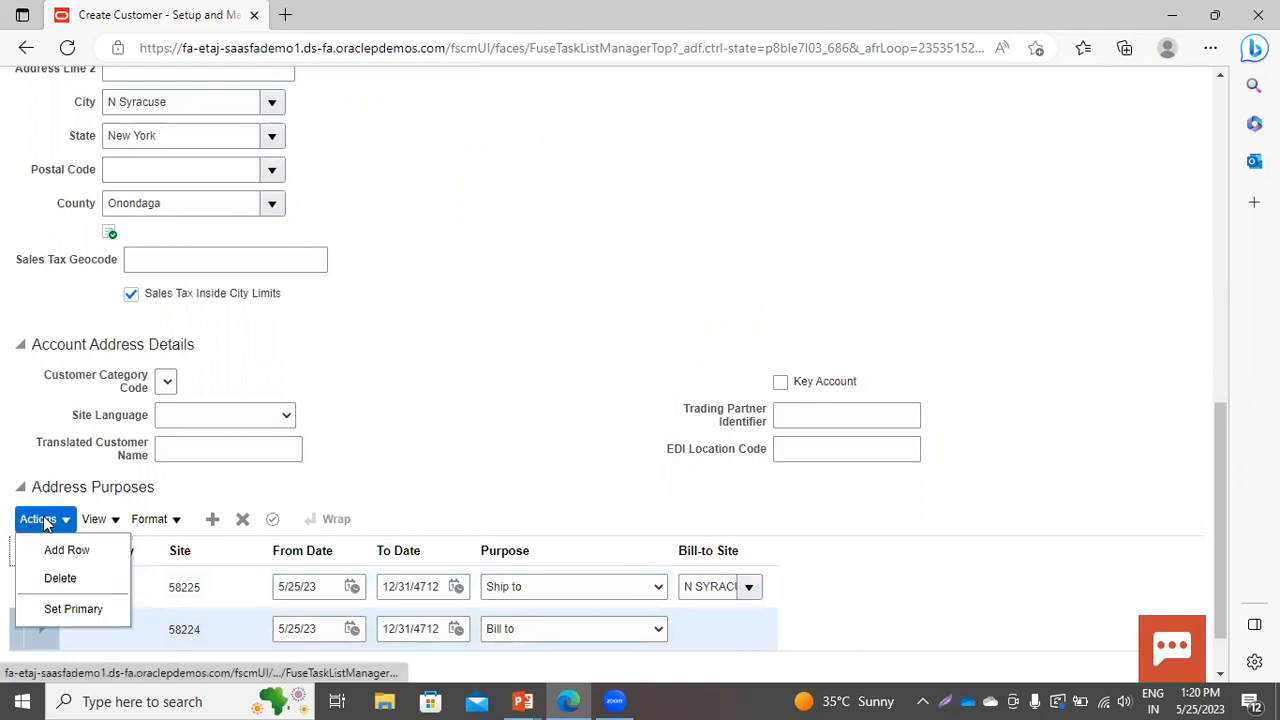
click(64, 612)
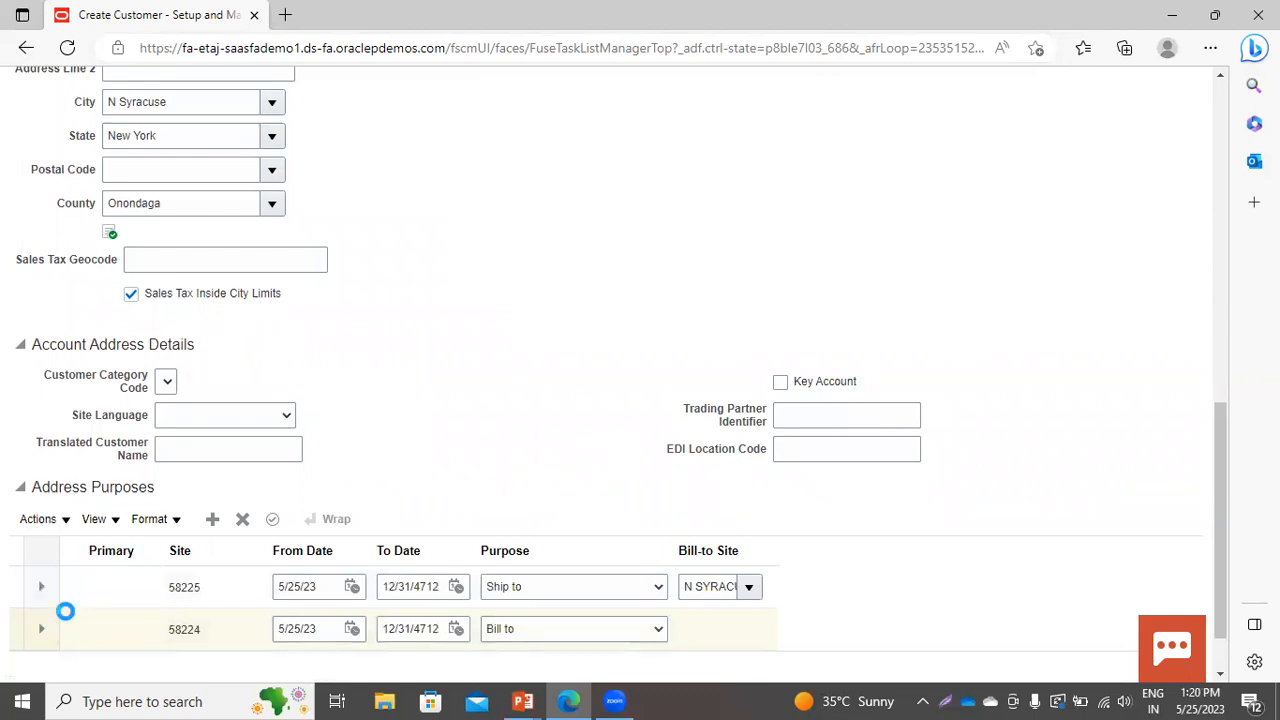
scroll(1040, 355, up, 10)
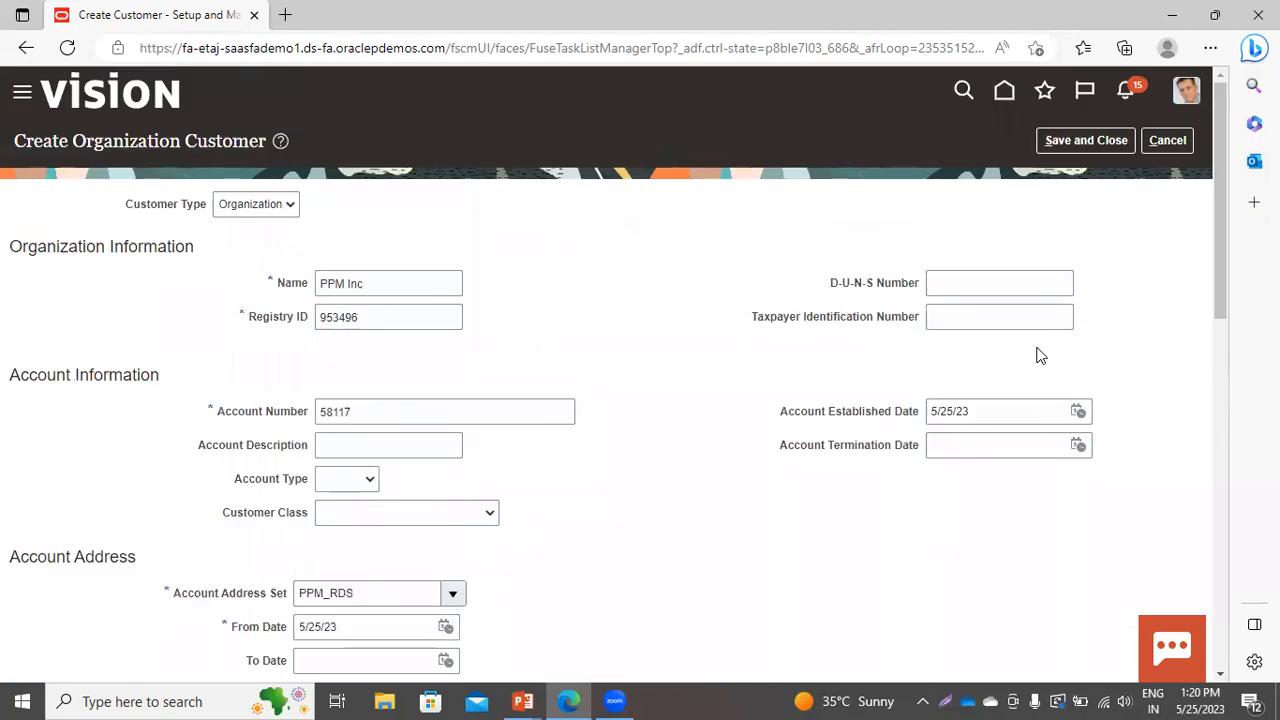
click(1104, 141)
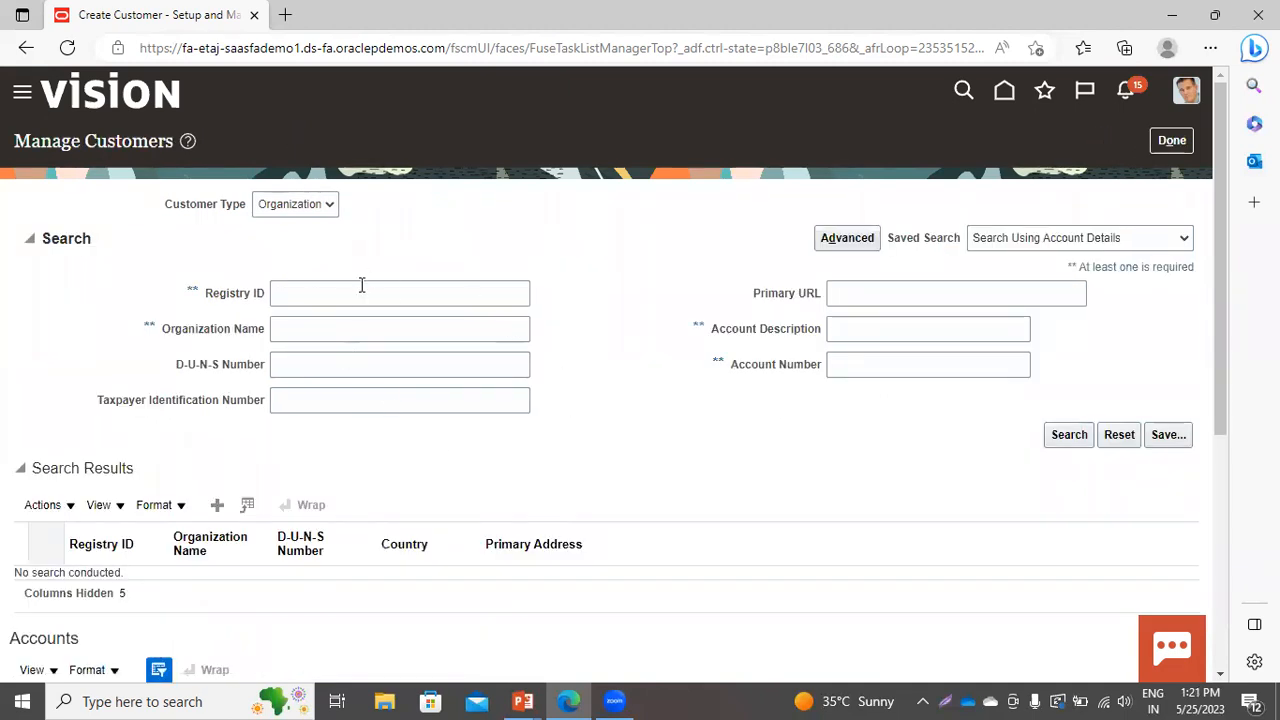
Step: Search the customers by organization name PPM and review the customer's accounts and sites
click(303, 336)
text(PPM)
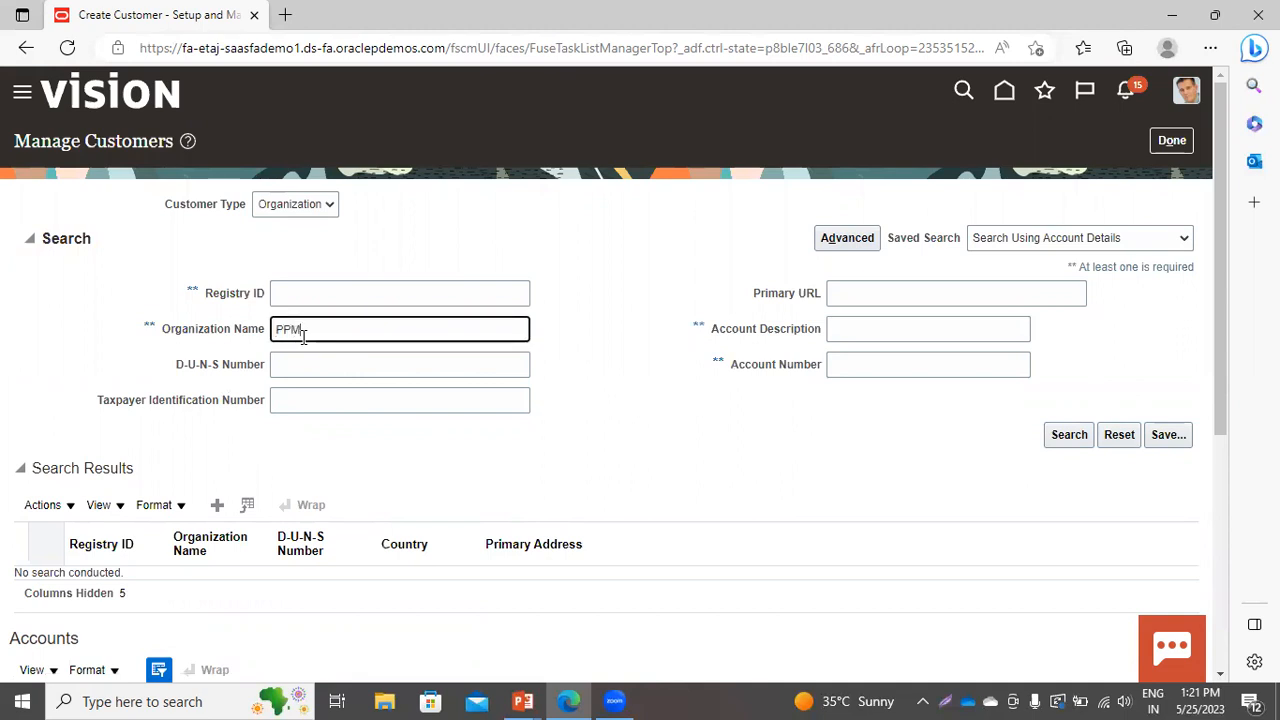
key(Return)
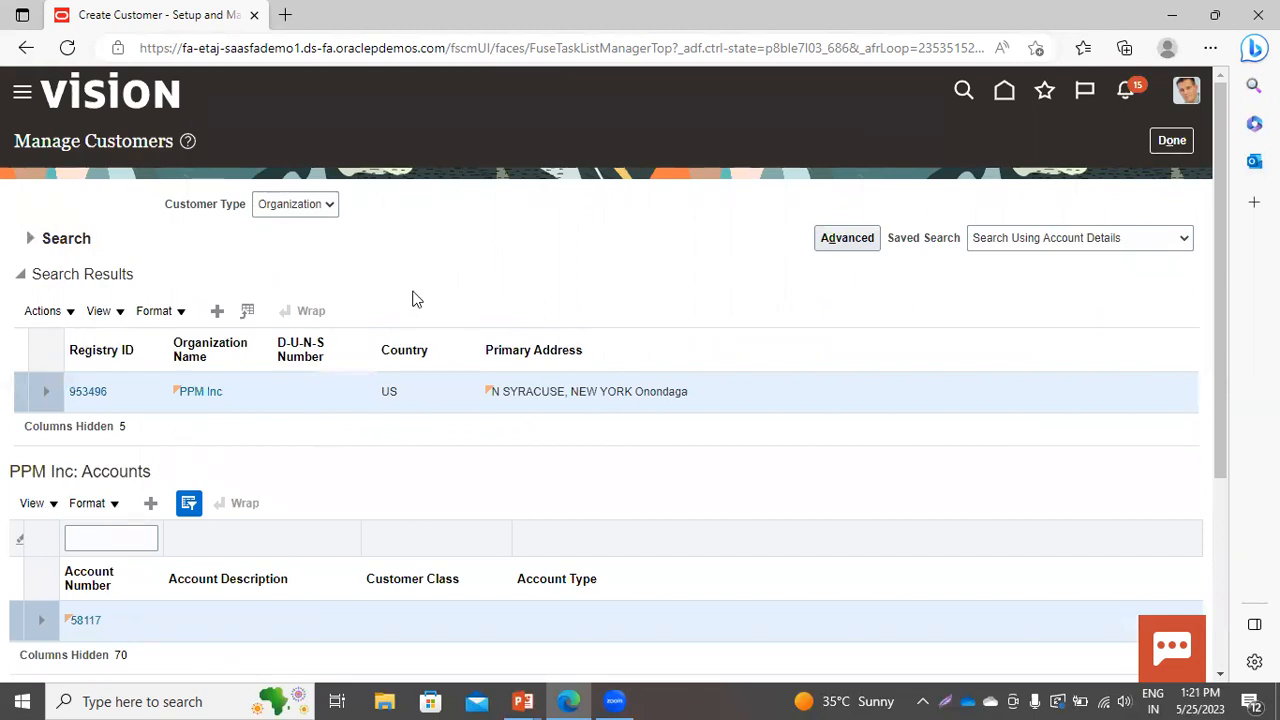
scroll(815, 472, down, 3)
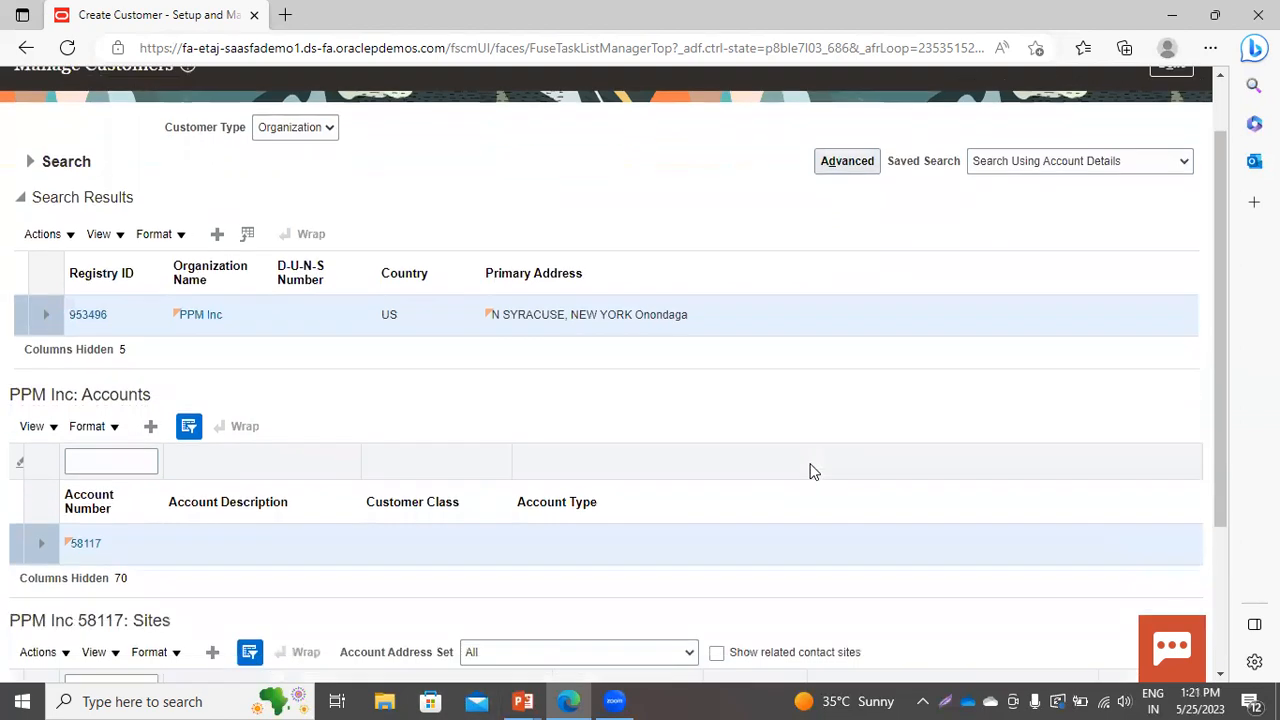
scroll(815, 472, up, 3)
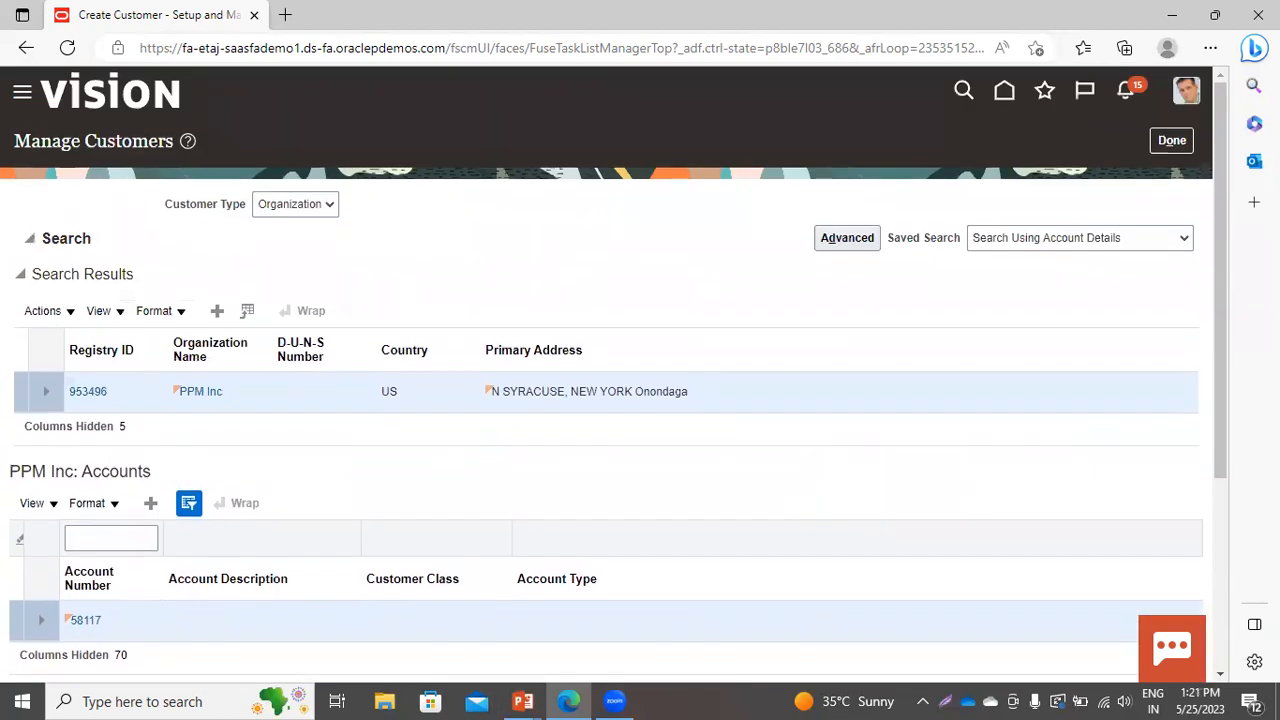
Step: Finish managing customers to return to the Financials setup tasks, and switch to the PowerPoint slide show
click(1170, 141)
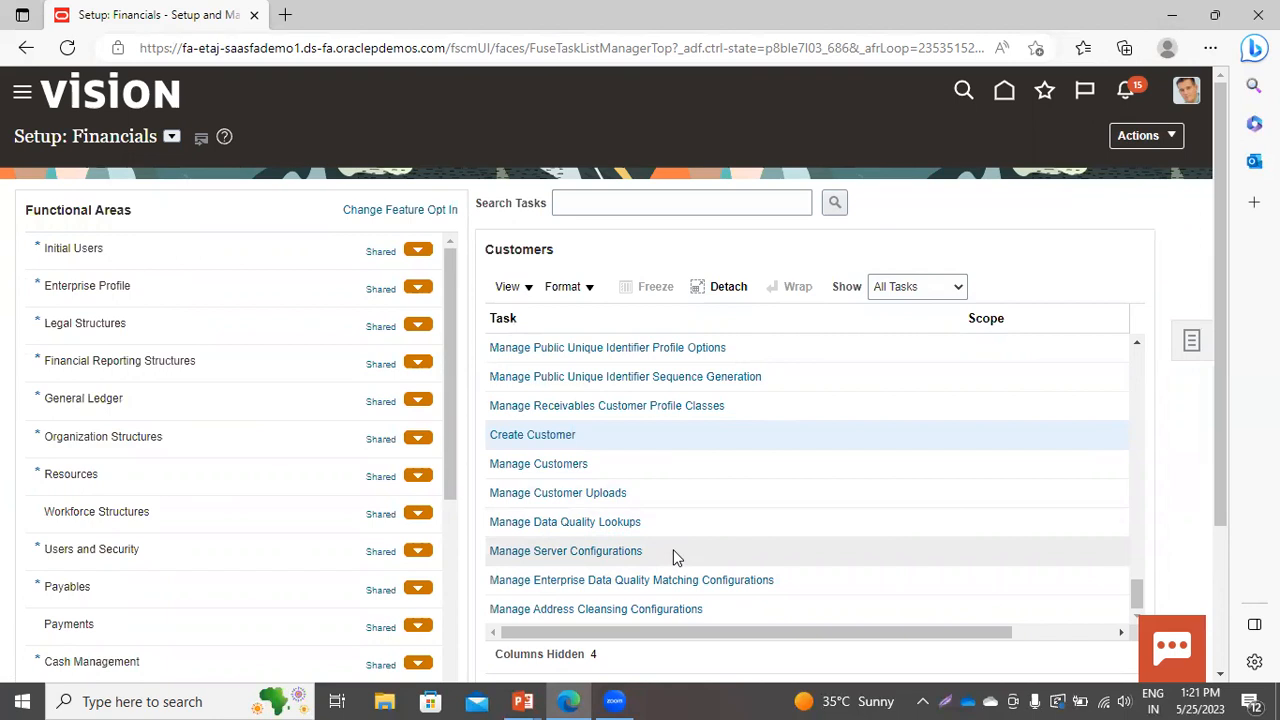
click(523, 700)
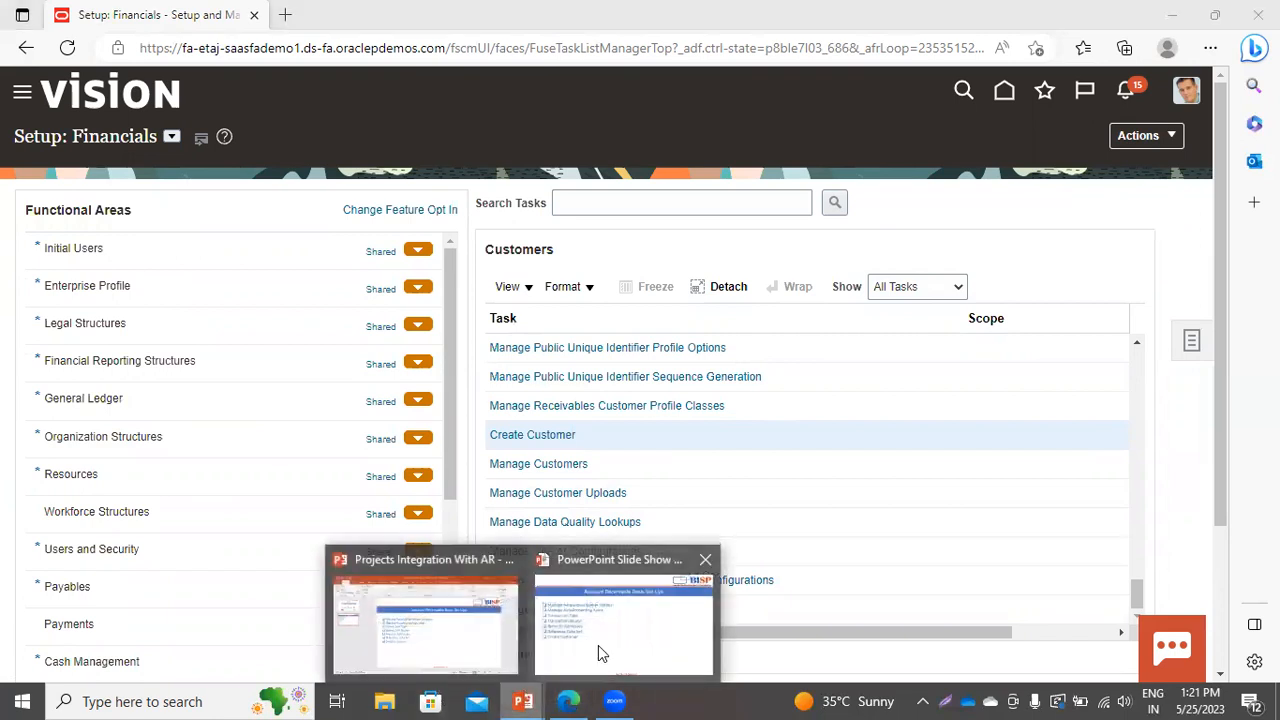